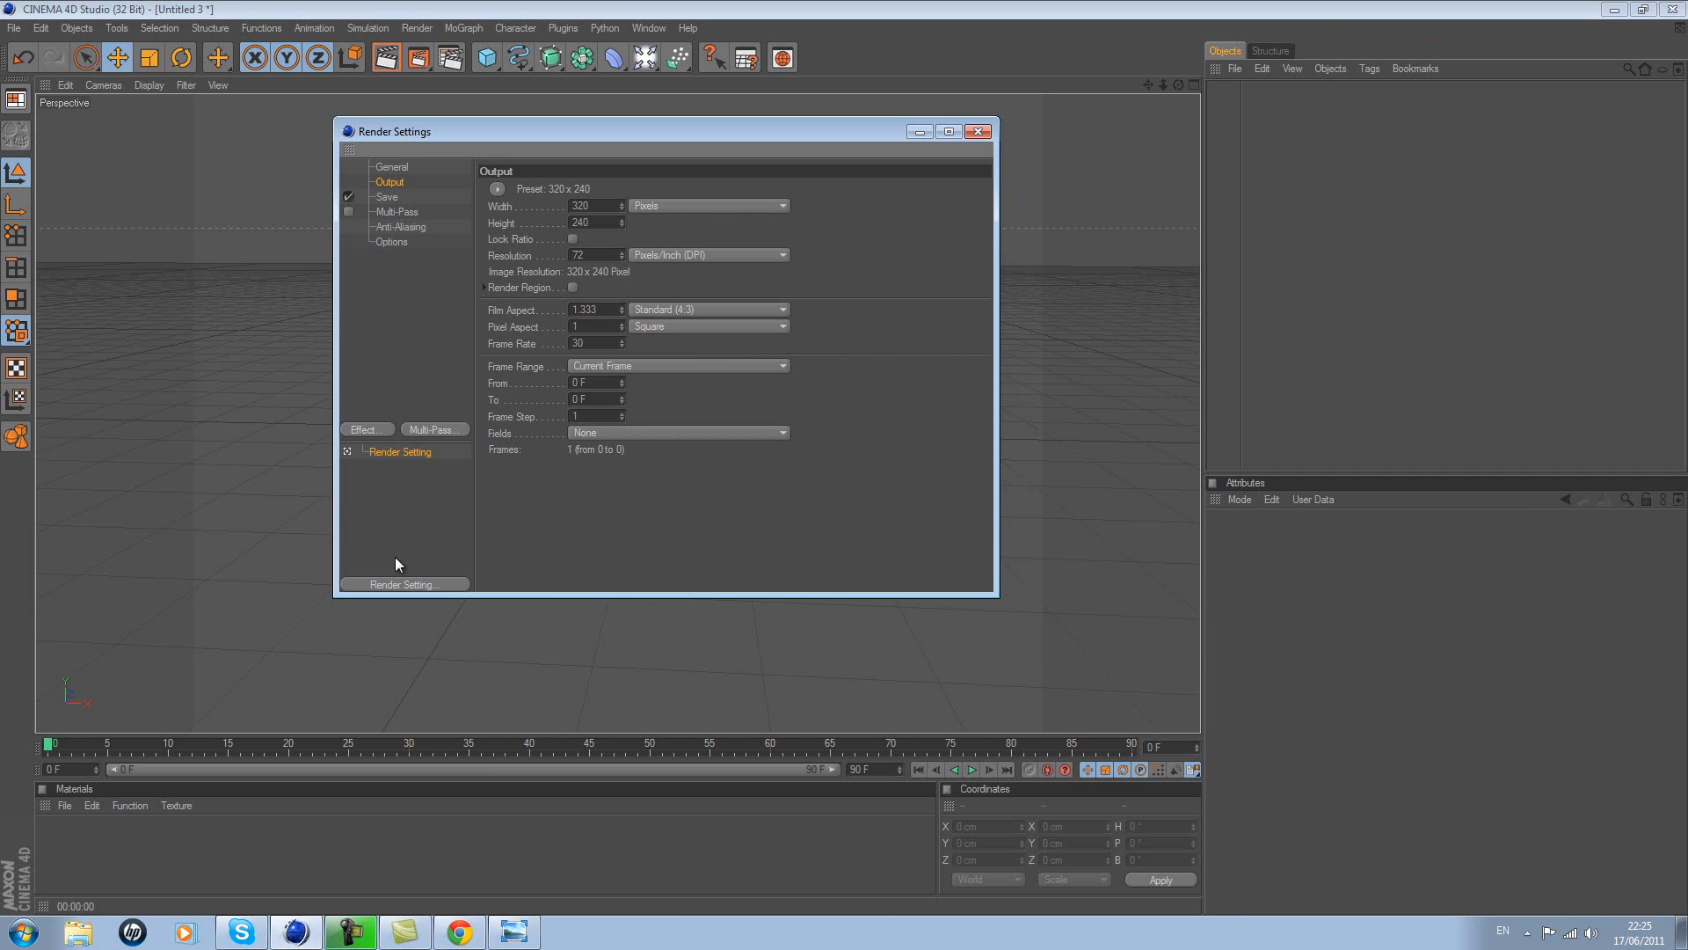
- Add the Ambient Occlusion effect to the render settings
click(386, 431)
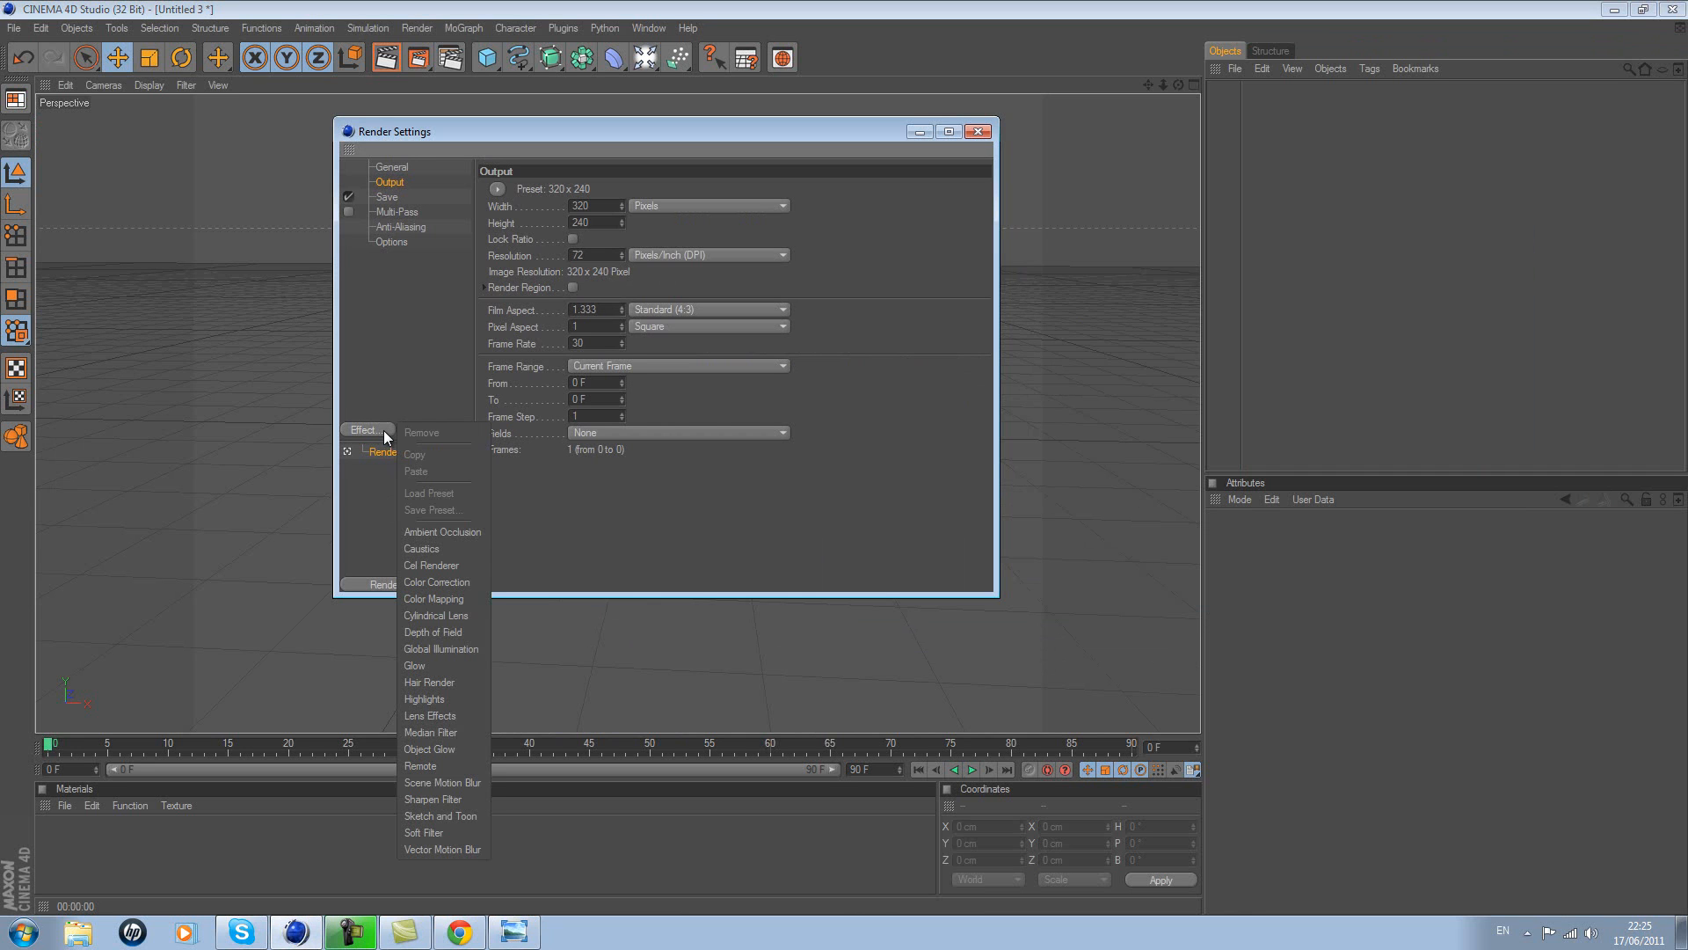
click(454, 531)
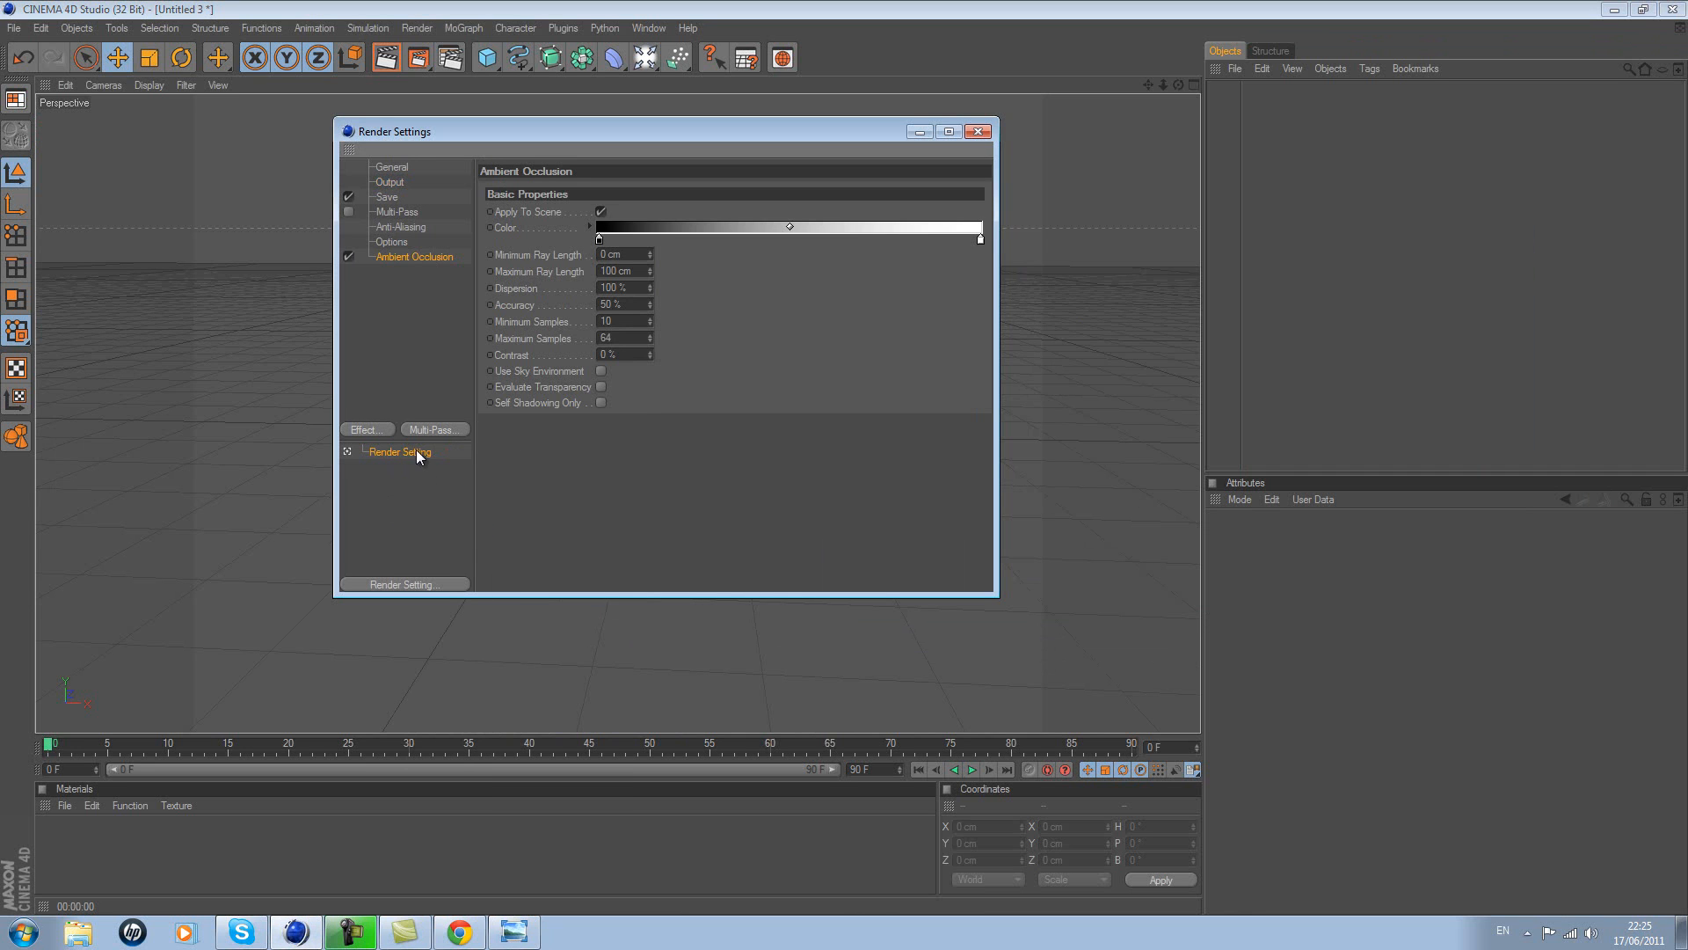
click(395, 203)
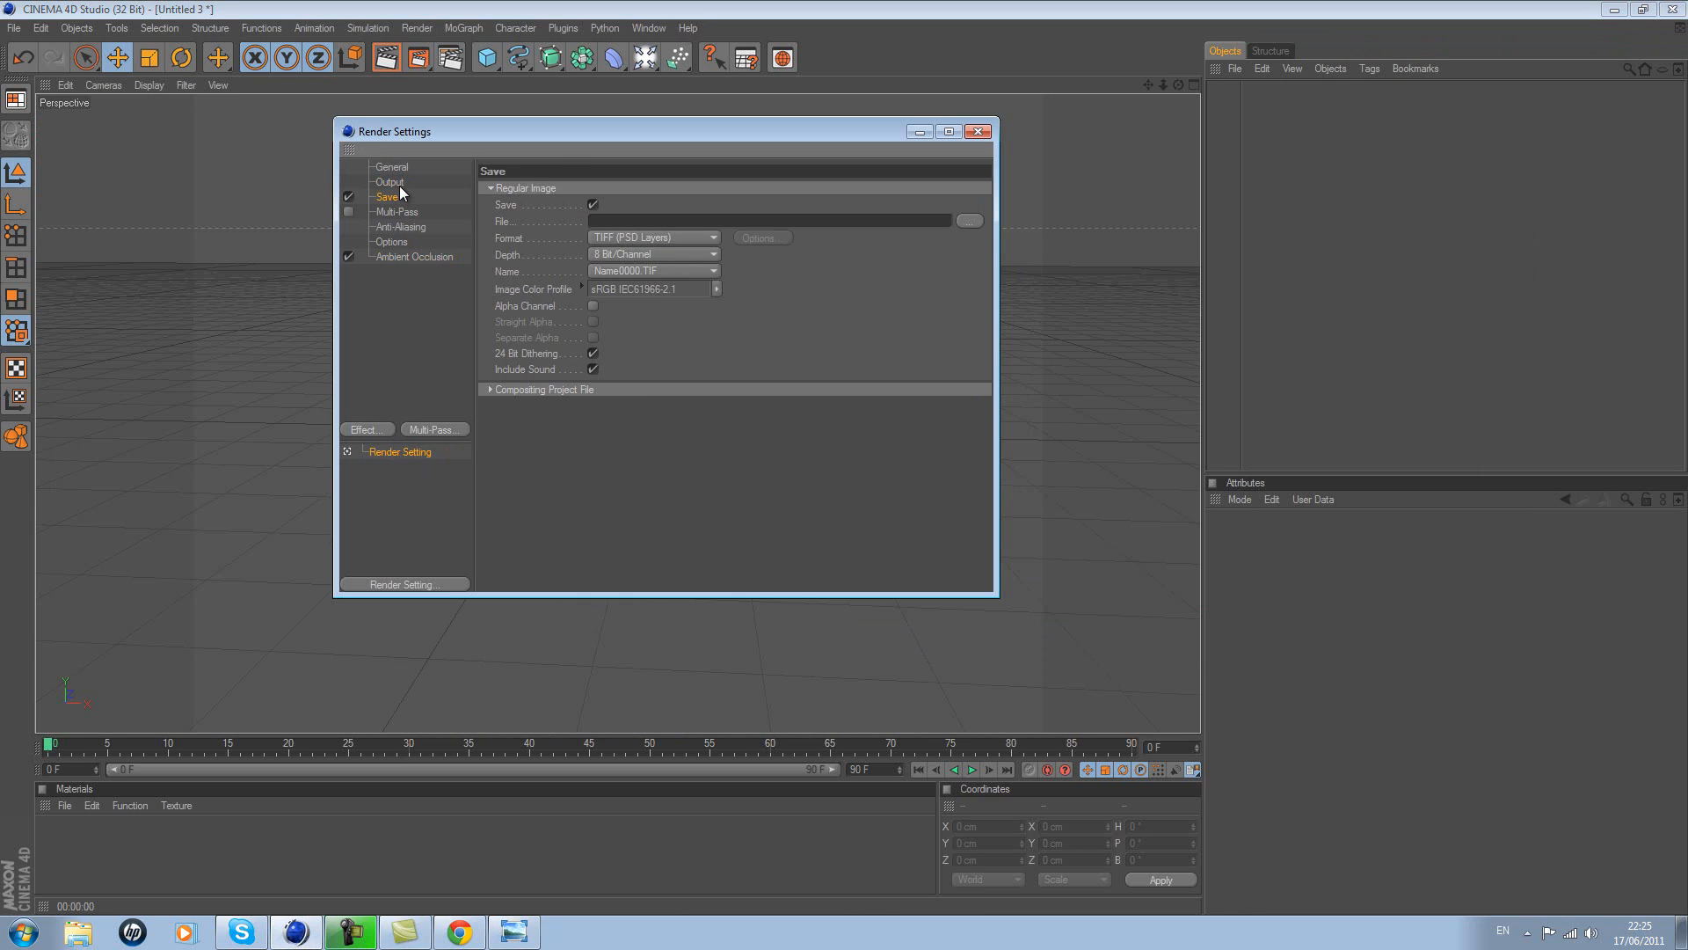
- Set the render output size to 1280 by 720 pixels and close the render settings
click(400, 181)
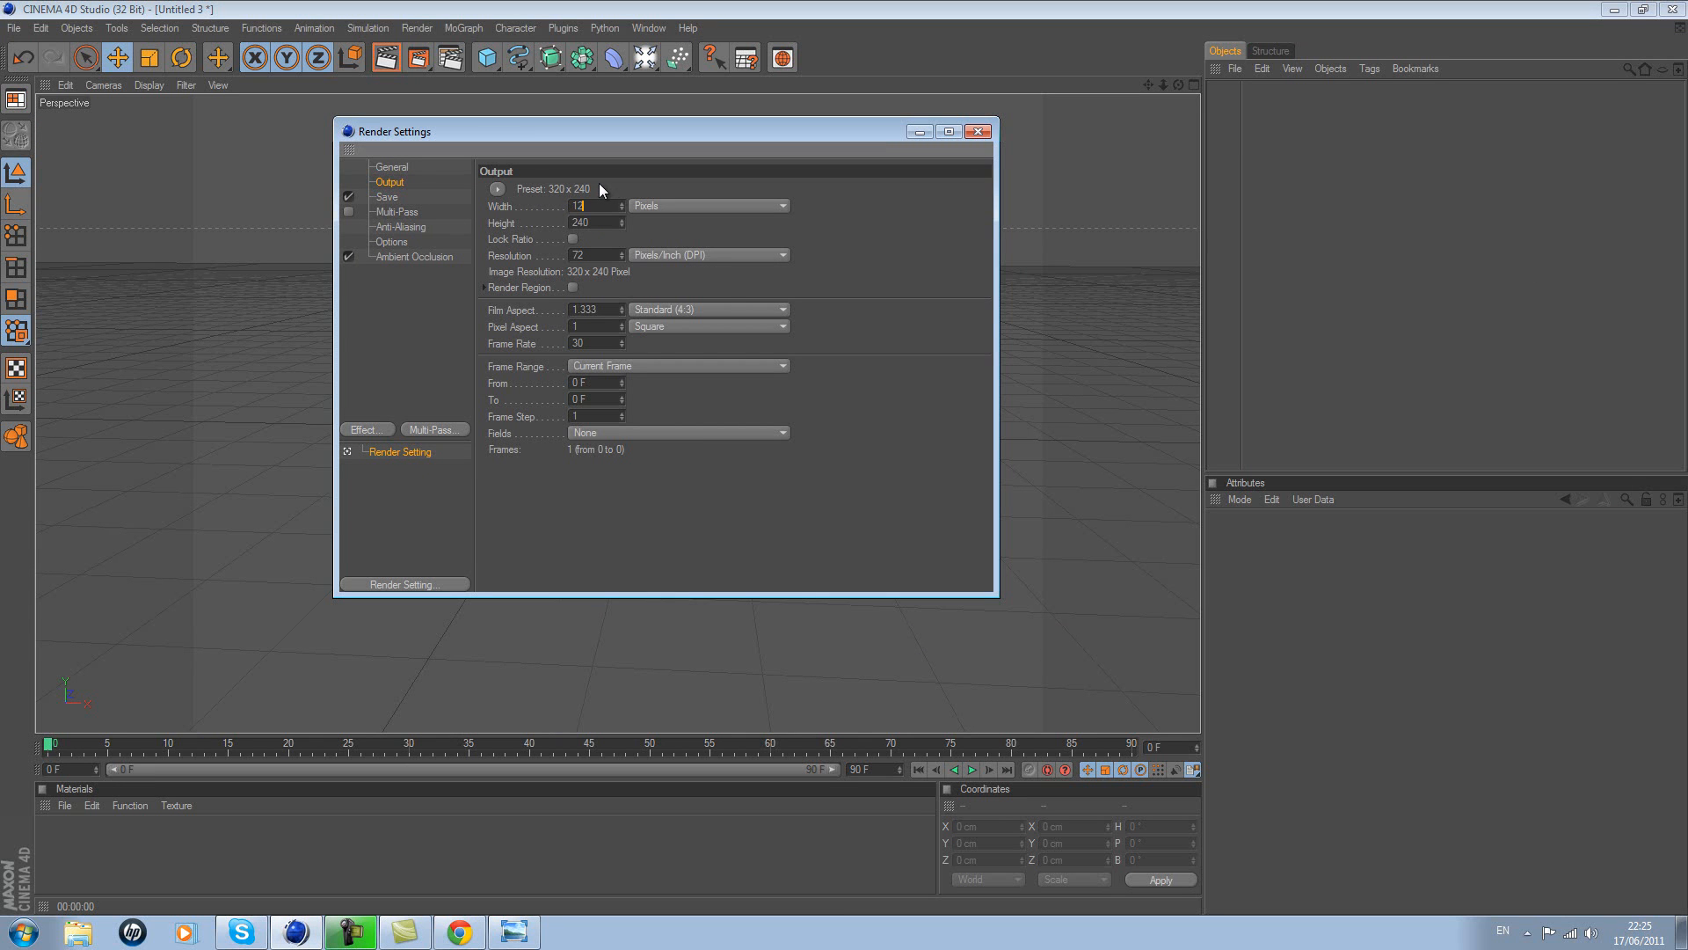
text(1280)
key(Tab)
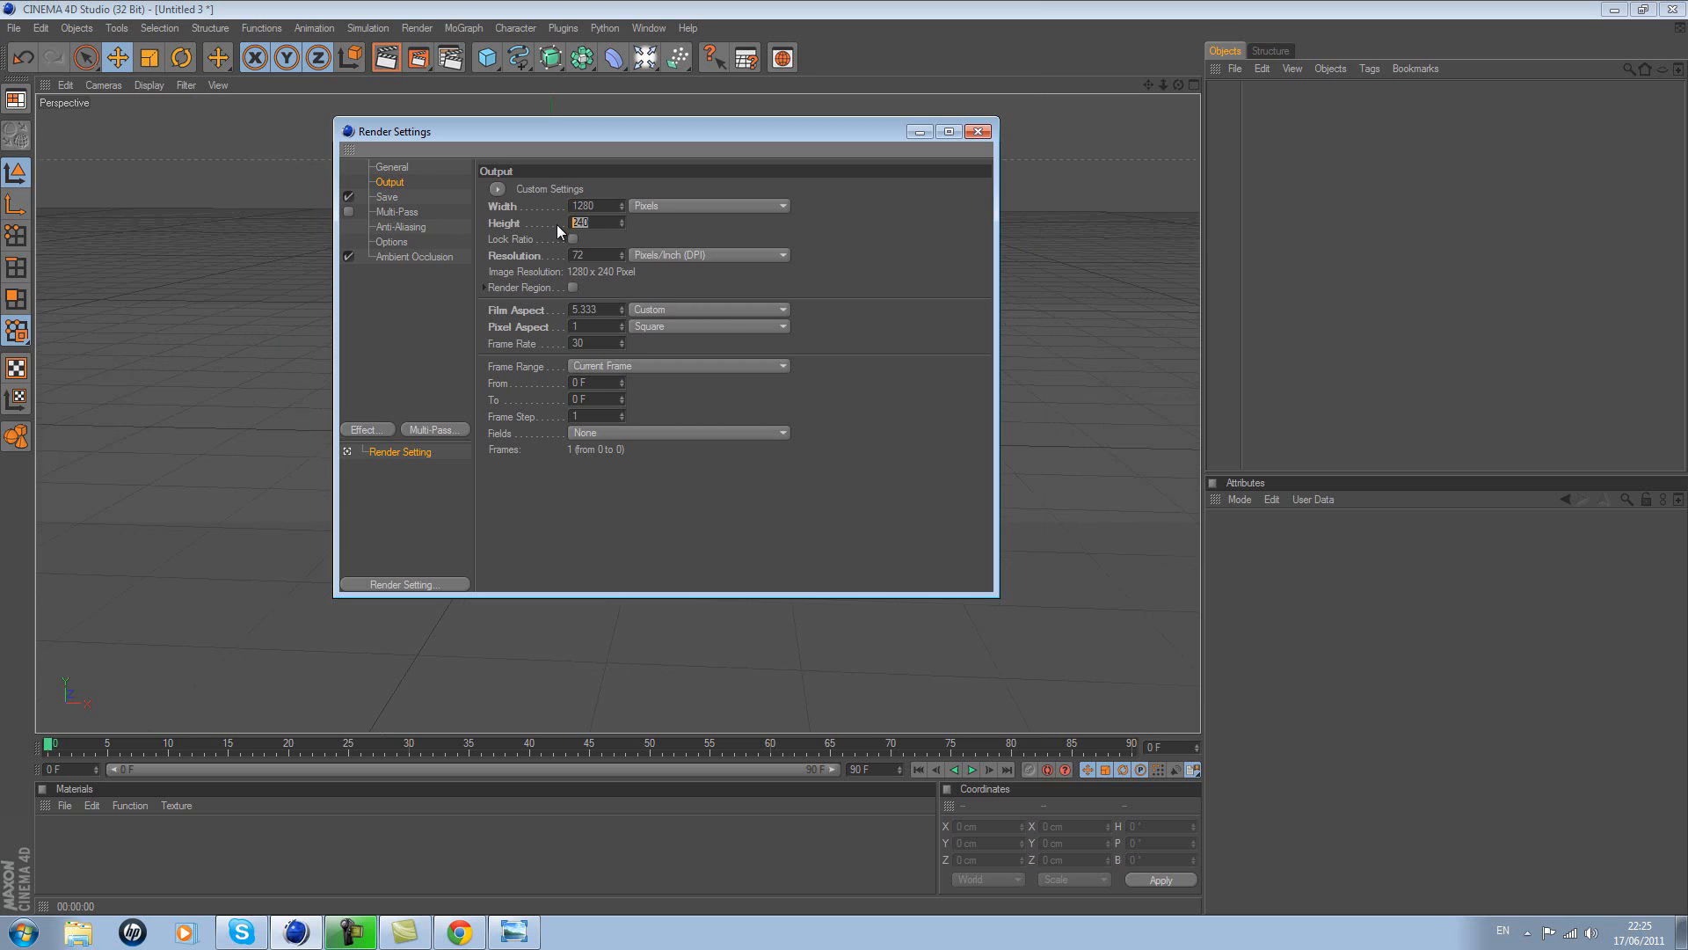
text(720)
key(Return)
click(388, 197)
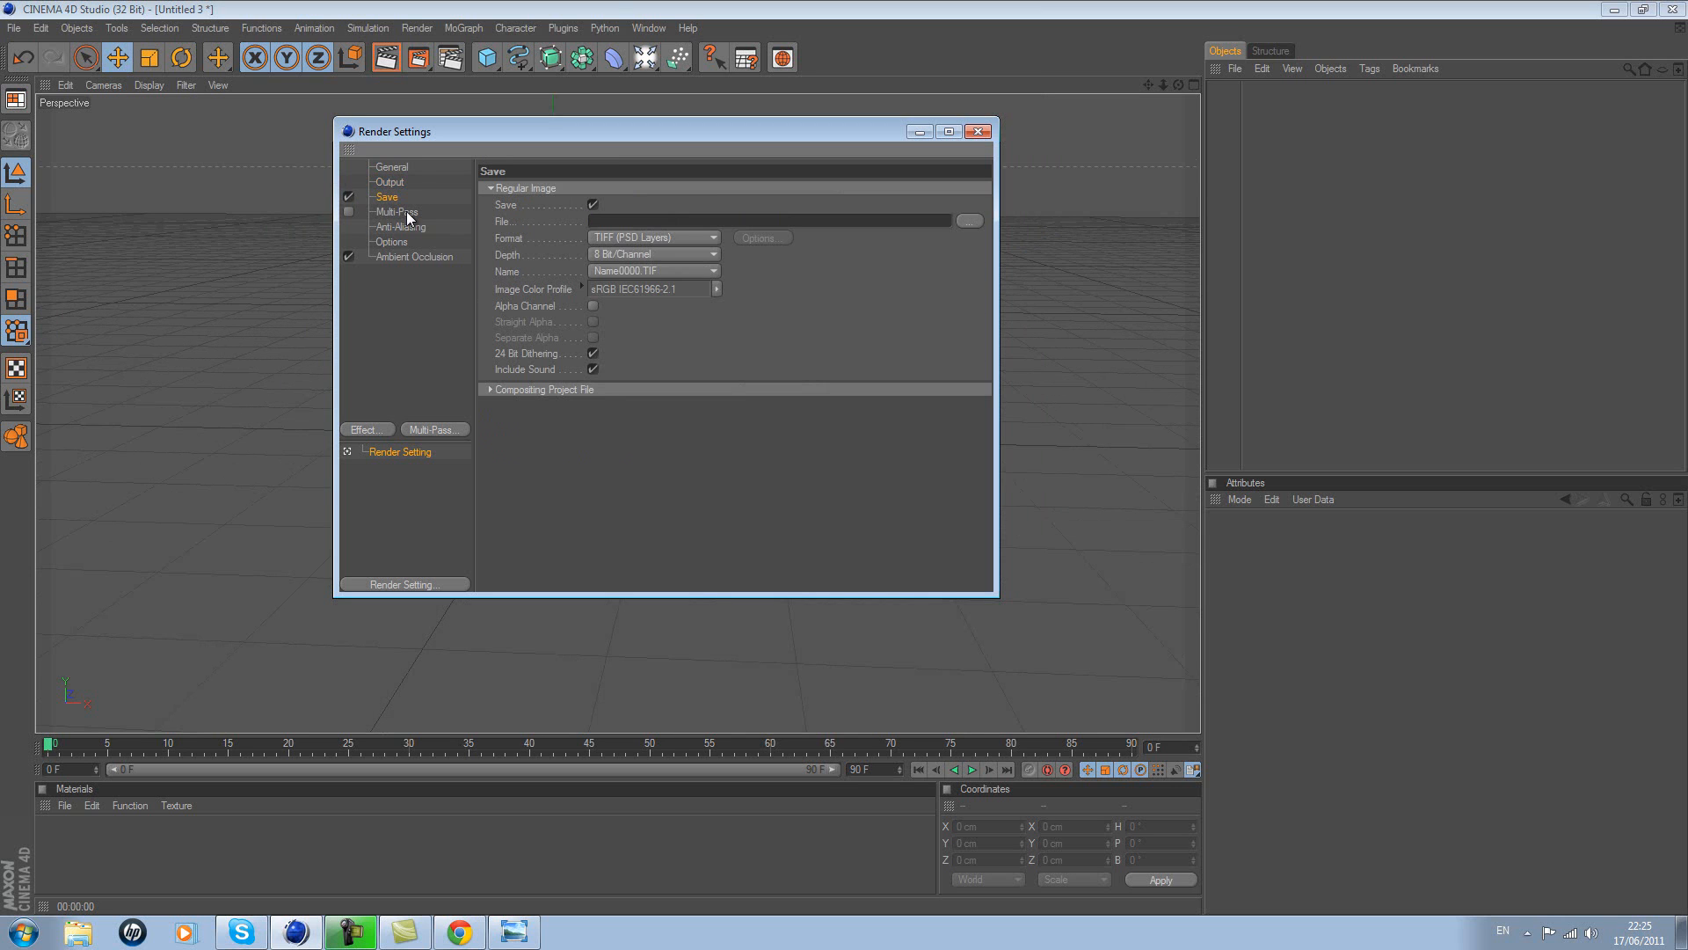
click(978, 131)
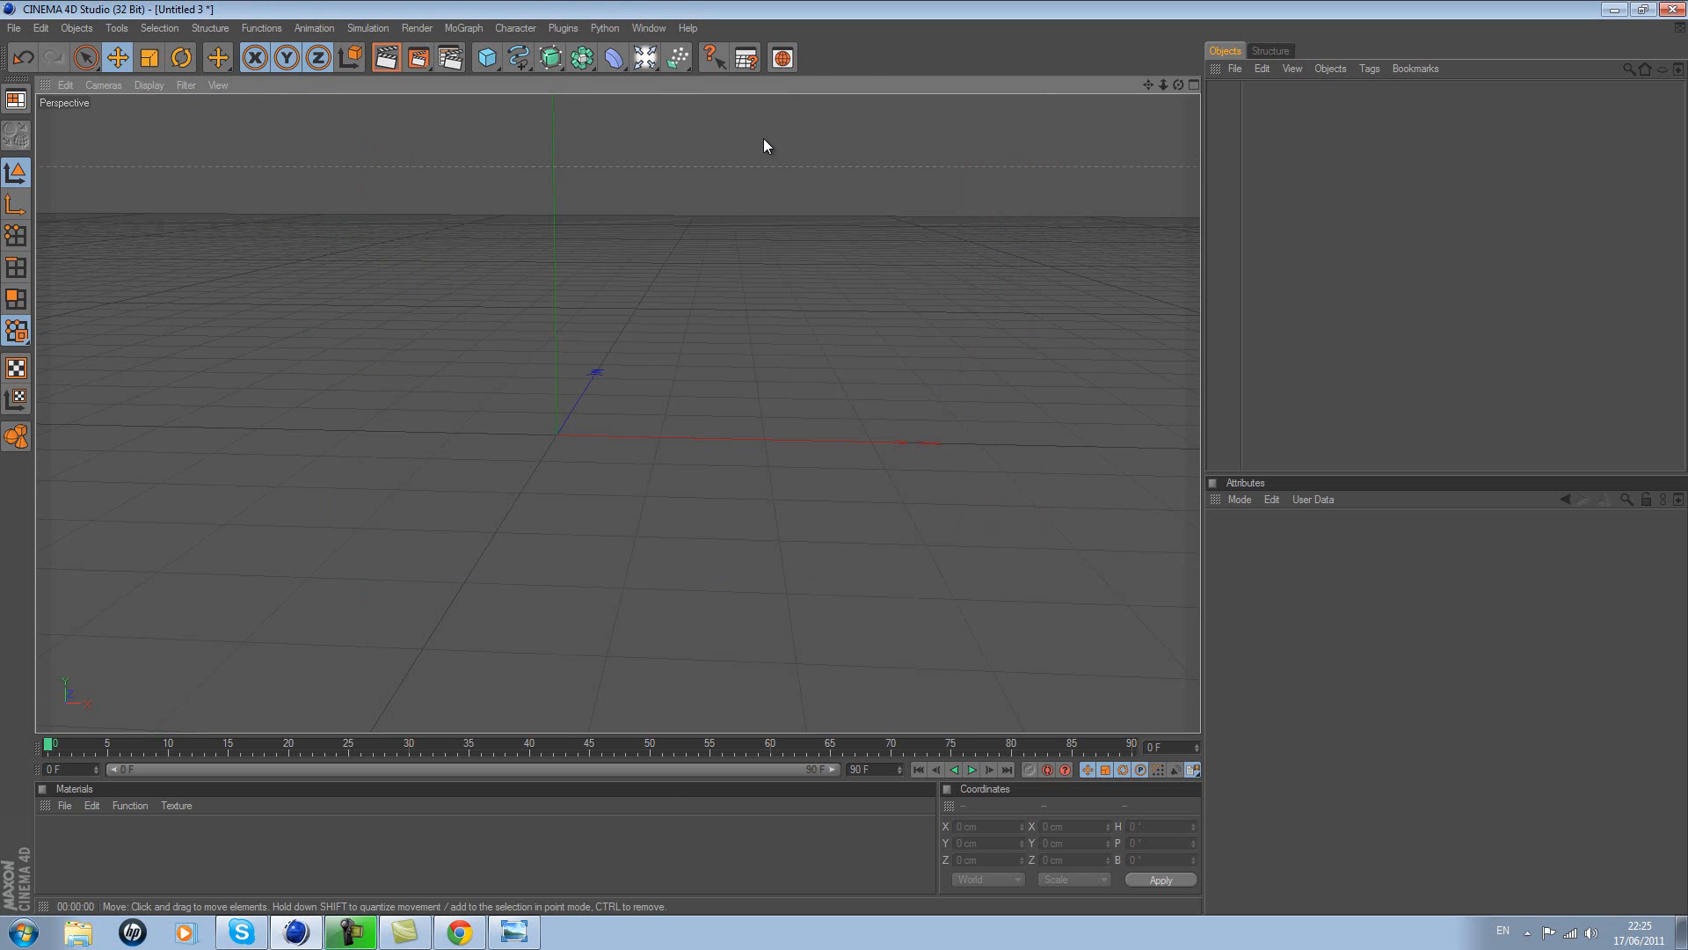
- Add a Floor object to the empty scene
click(645, 58)
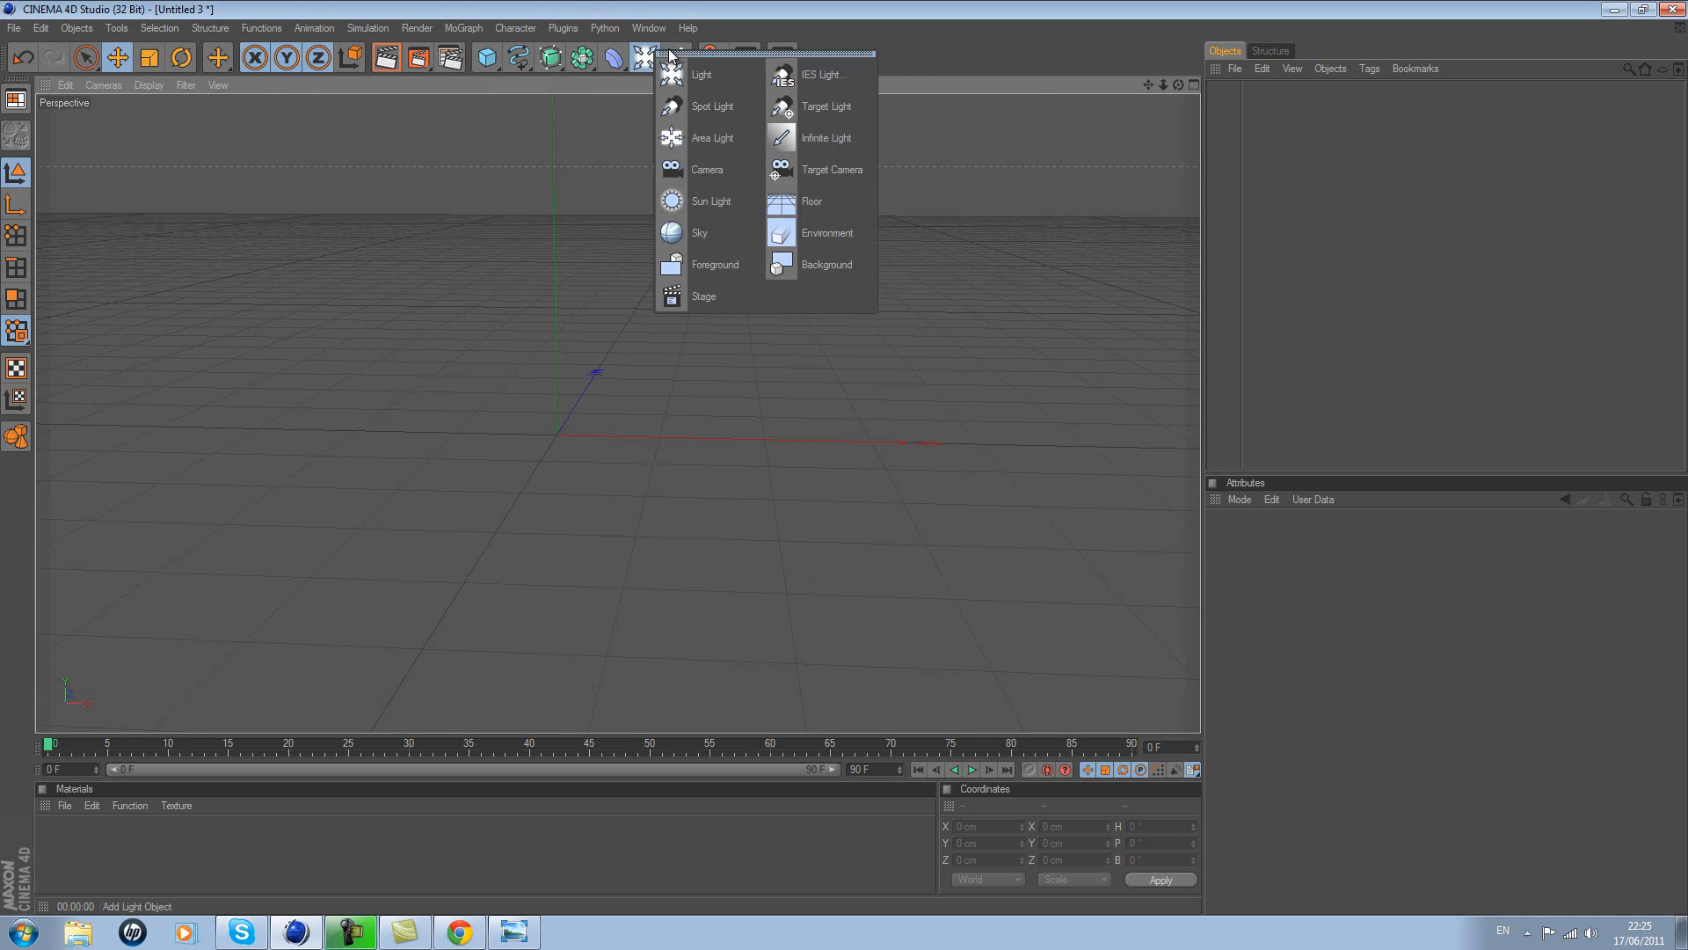
click(815, 202)
drag(1163, 84, 136, 426)
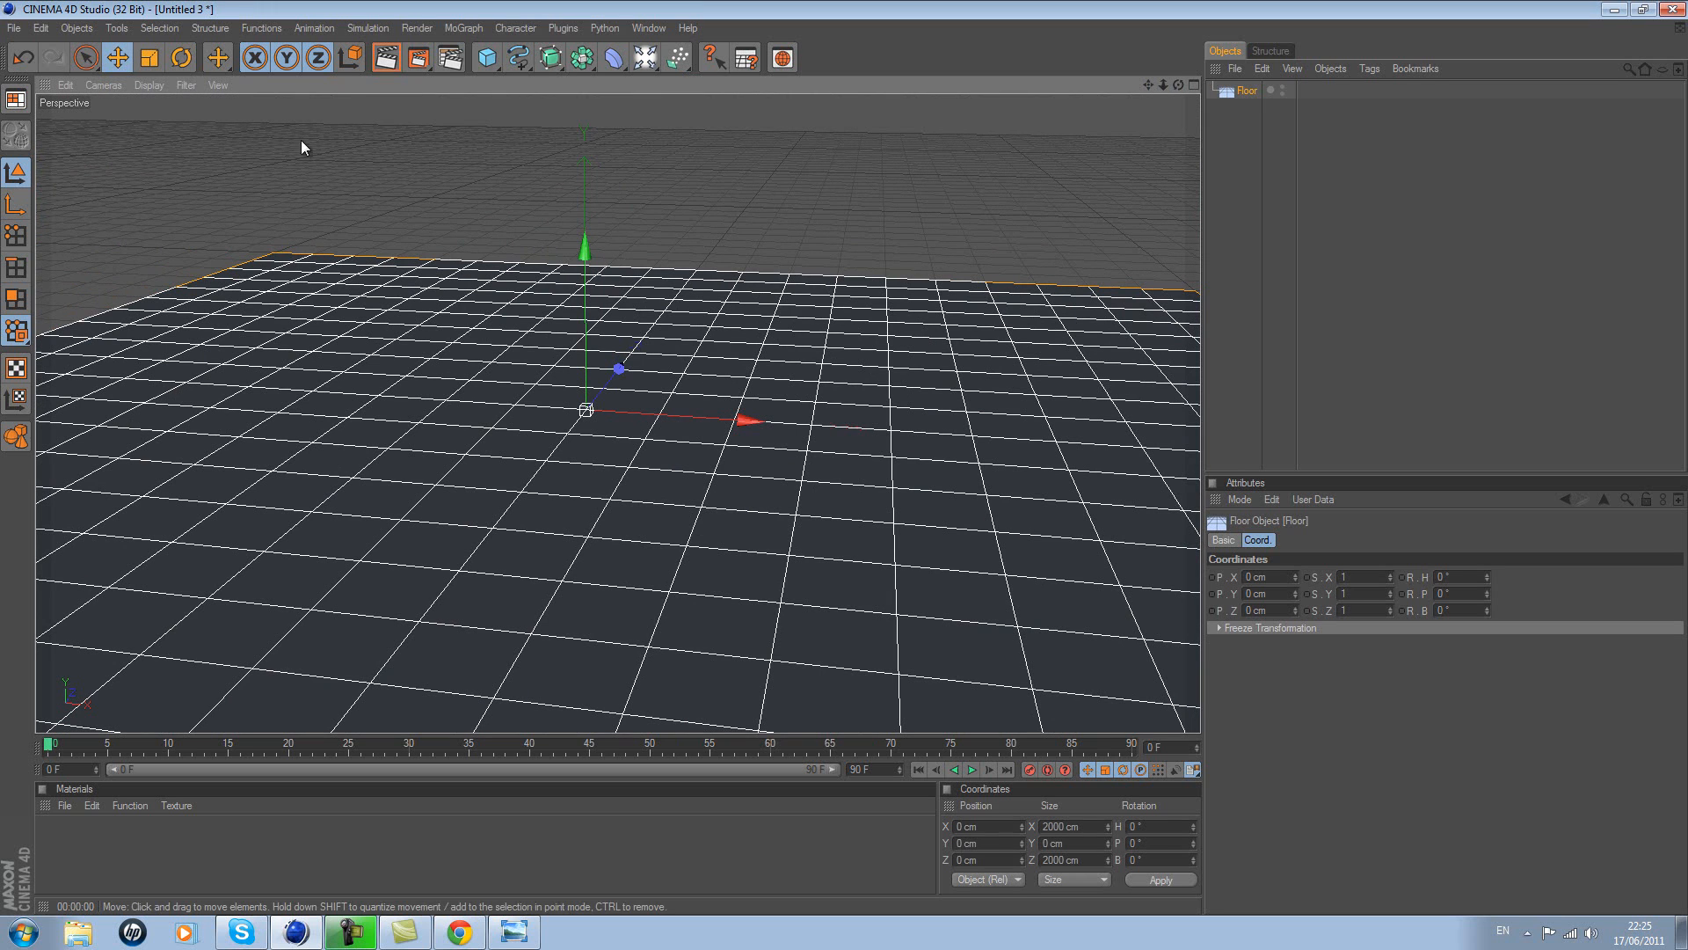
- Add a Plane object and narrow it along X to about 281 cm
click(486, 58)
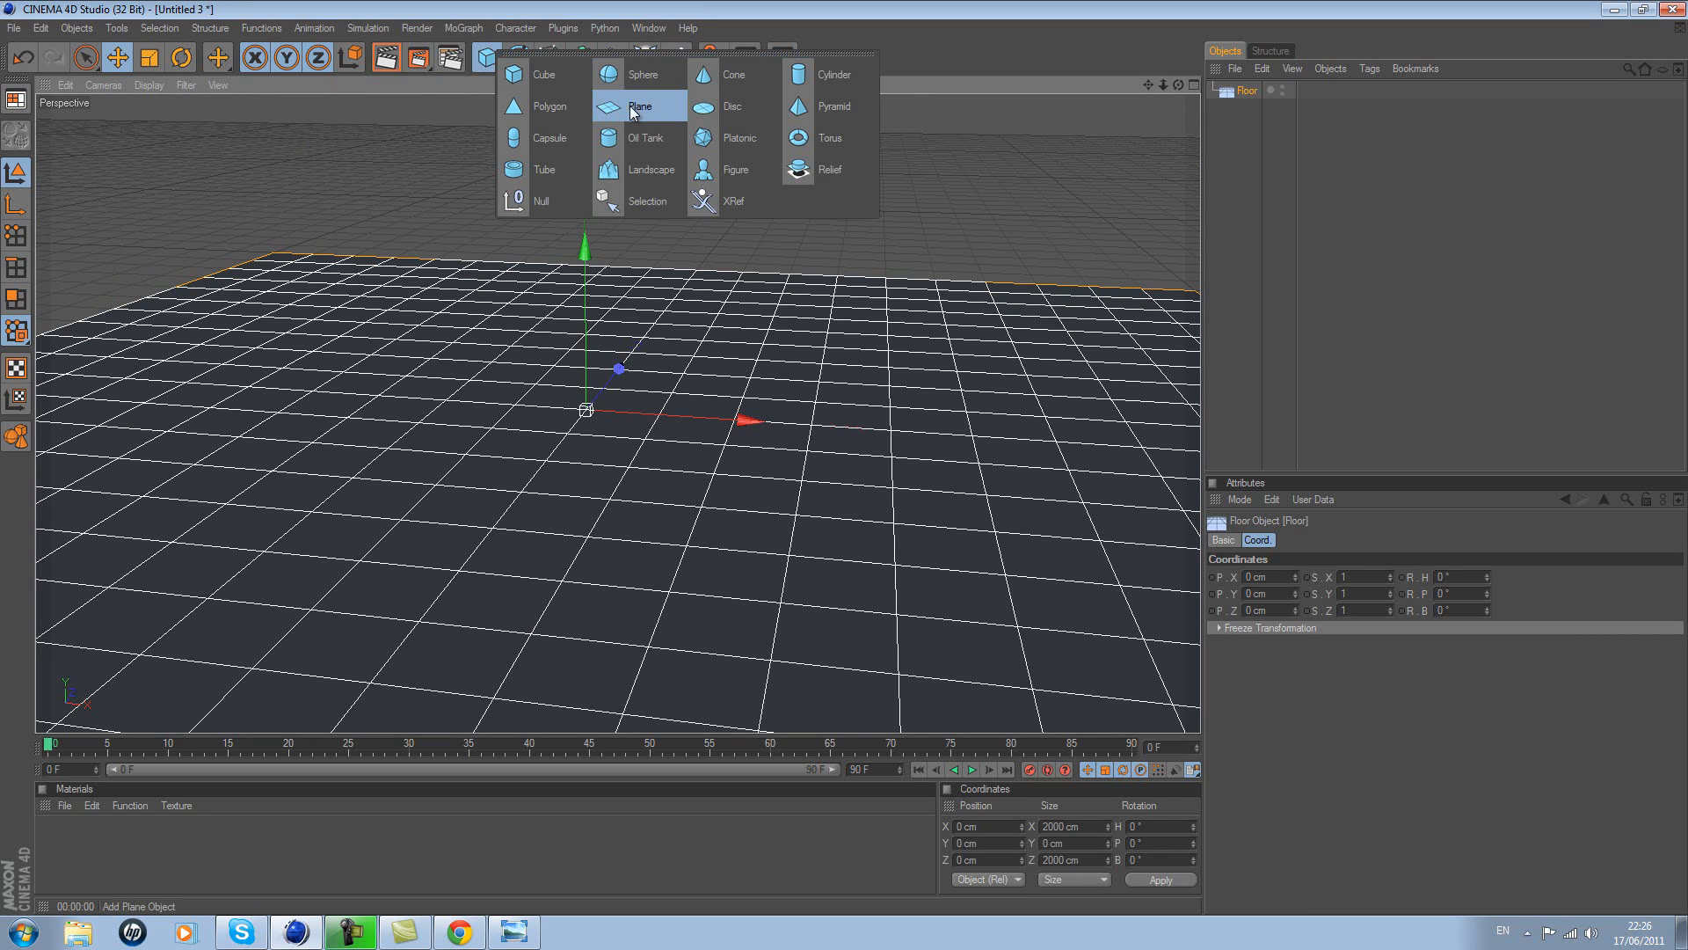
click(661, 105)
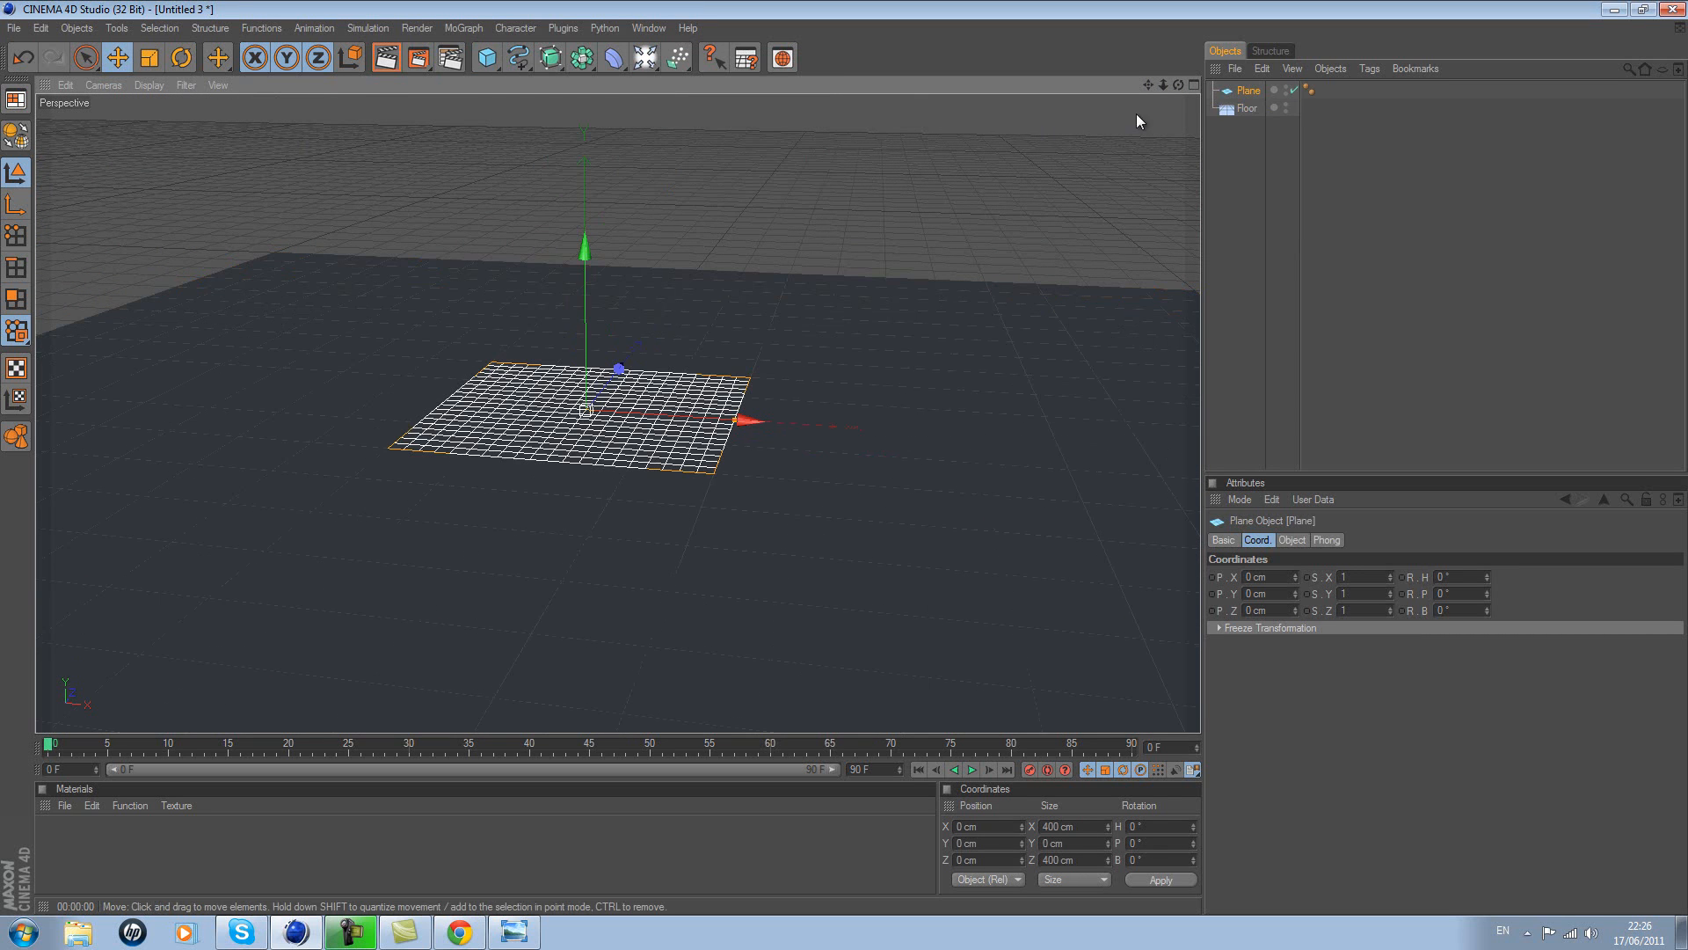
drag(1169, 81, 1169, 87)
drag(736, 413, 655, 406)
drag(1178, 85, 1099, 132)
drag(1178, 86, 619, 87)
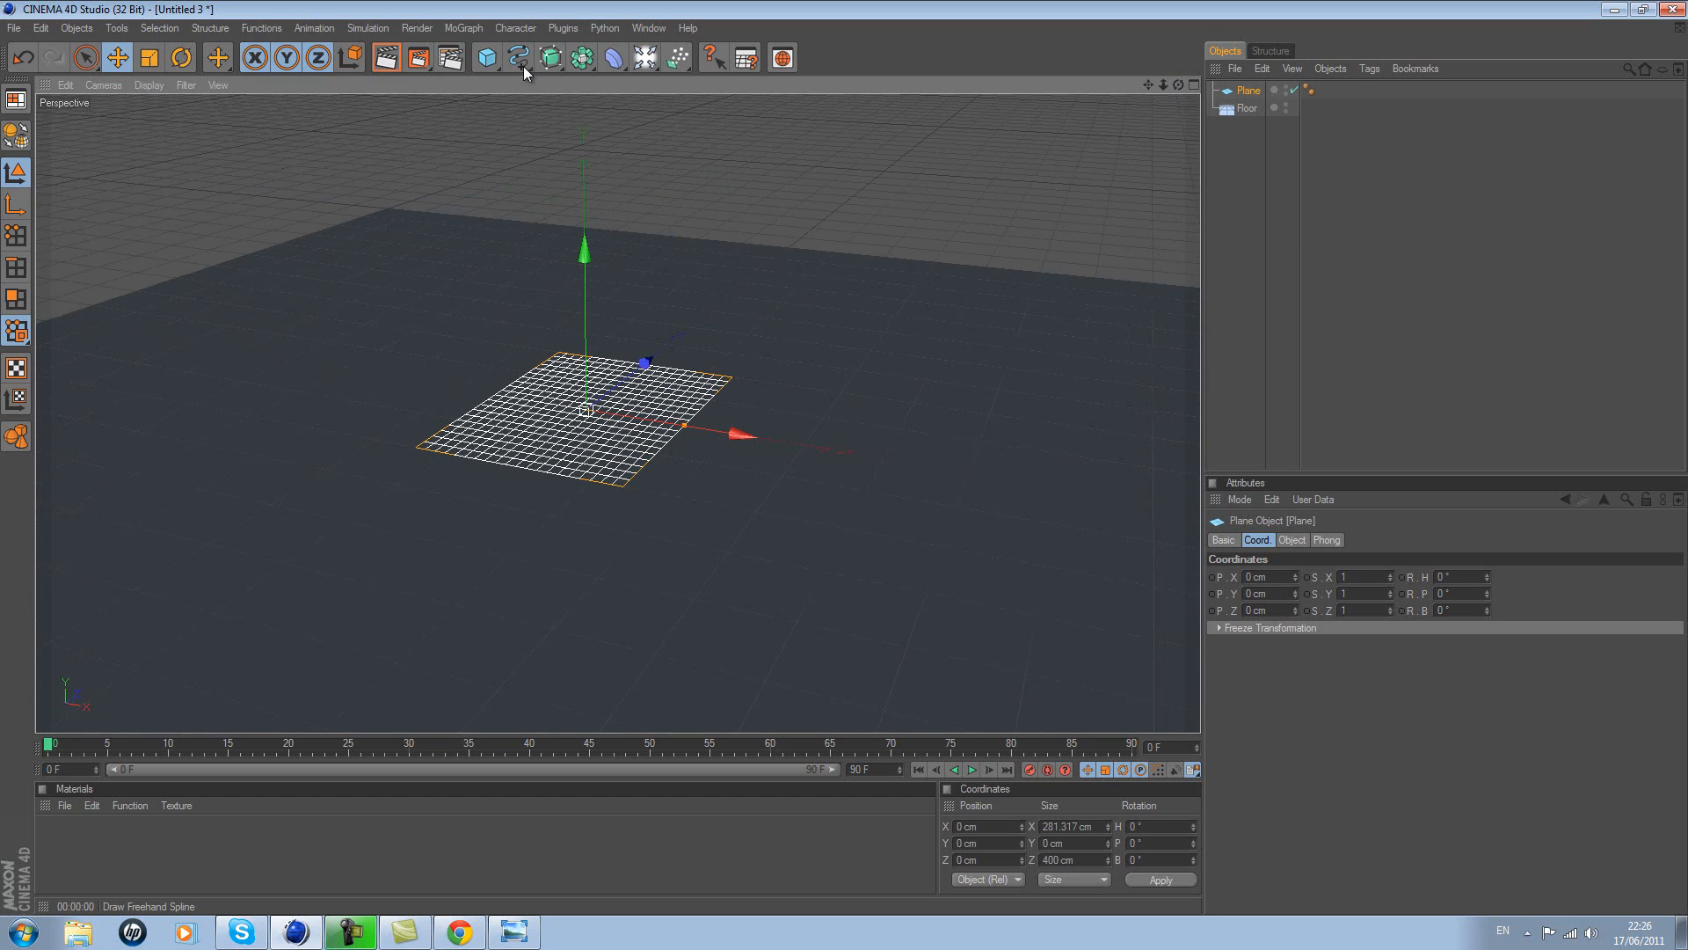
- Create a MoGraph Cloner and make the plane its child
click(471, 29)
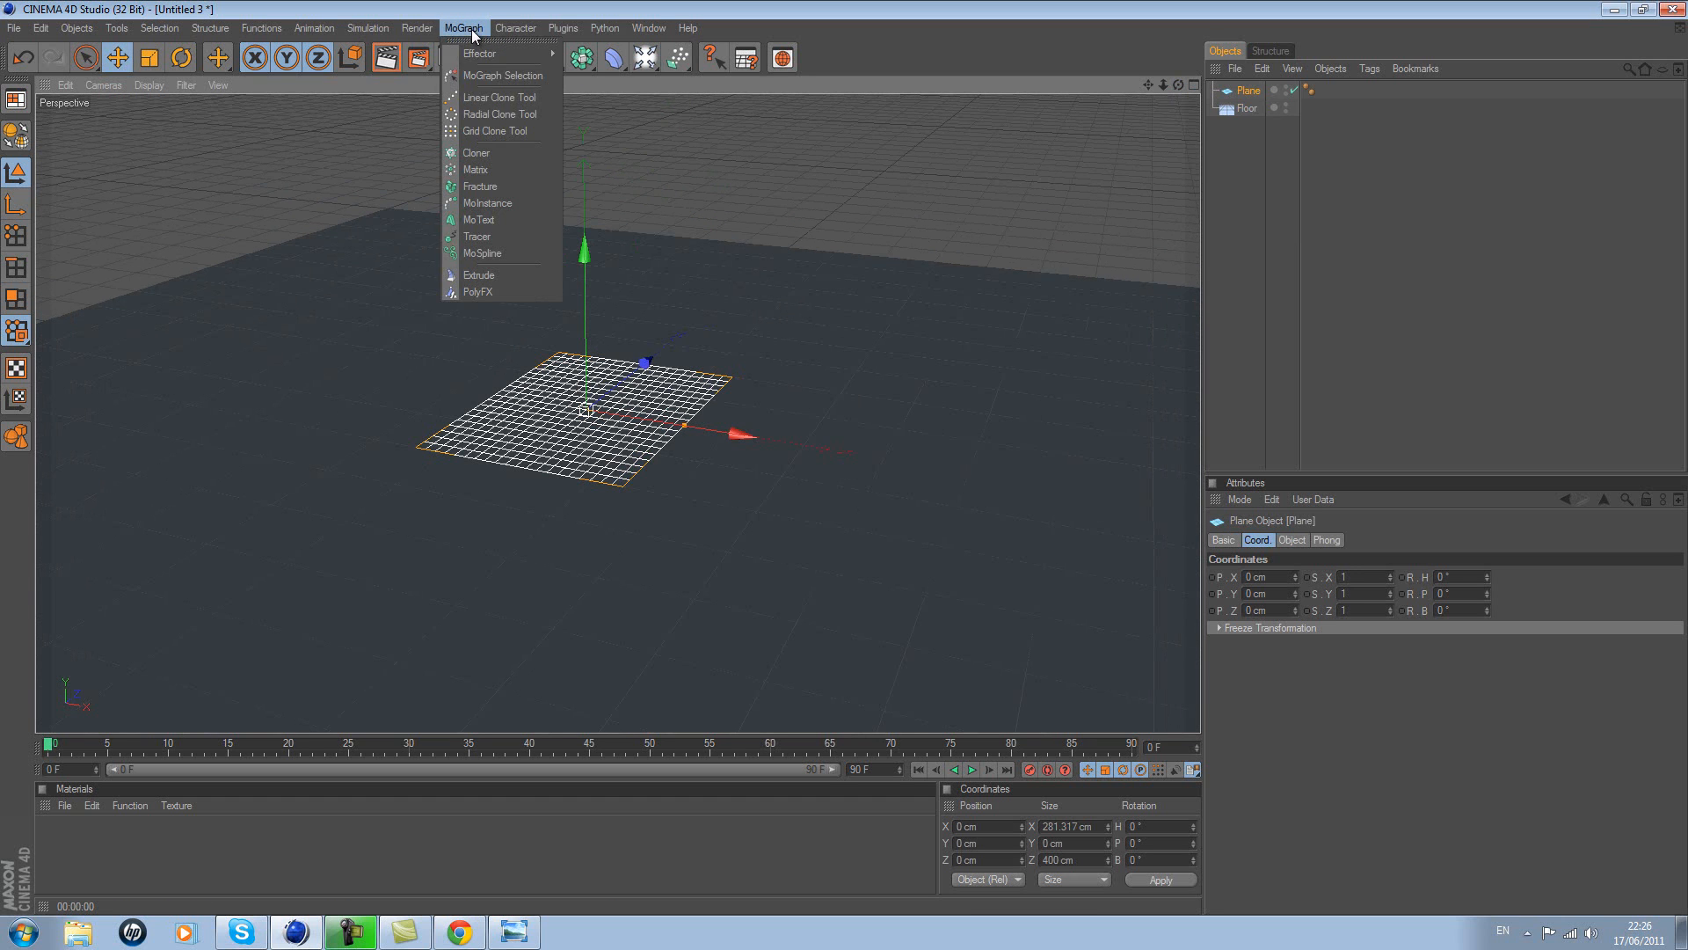
click(504, 152)
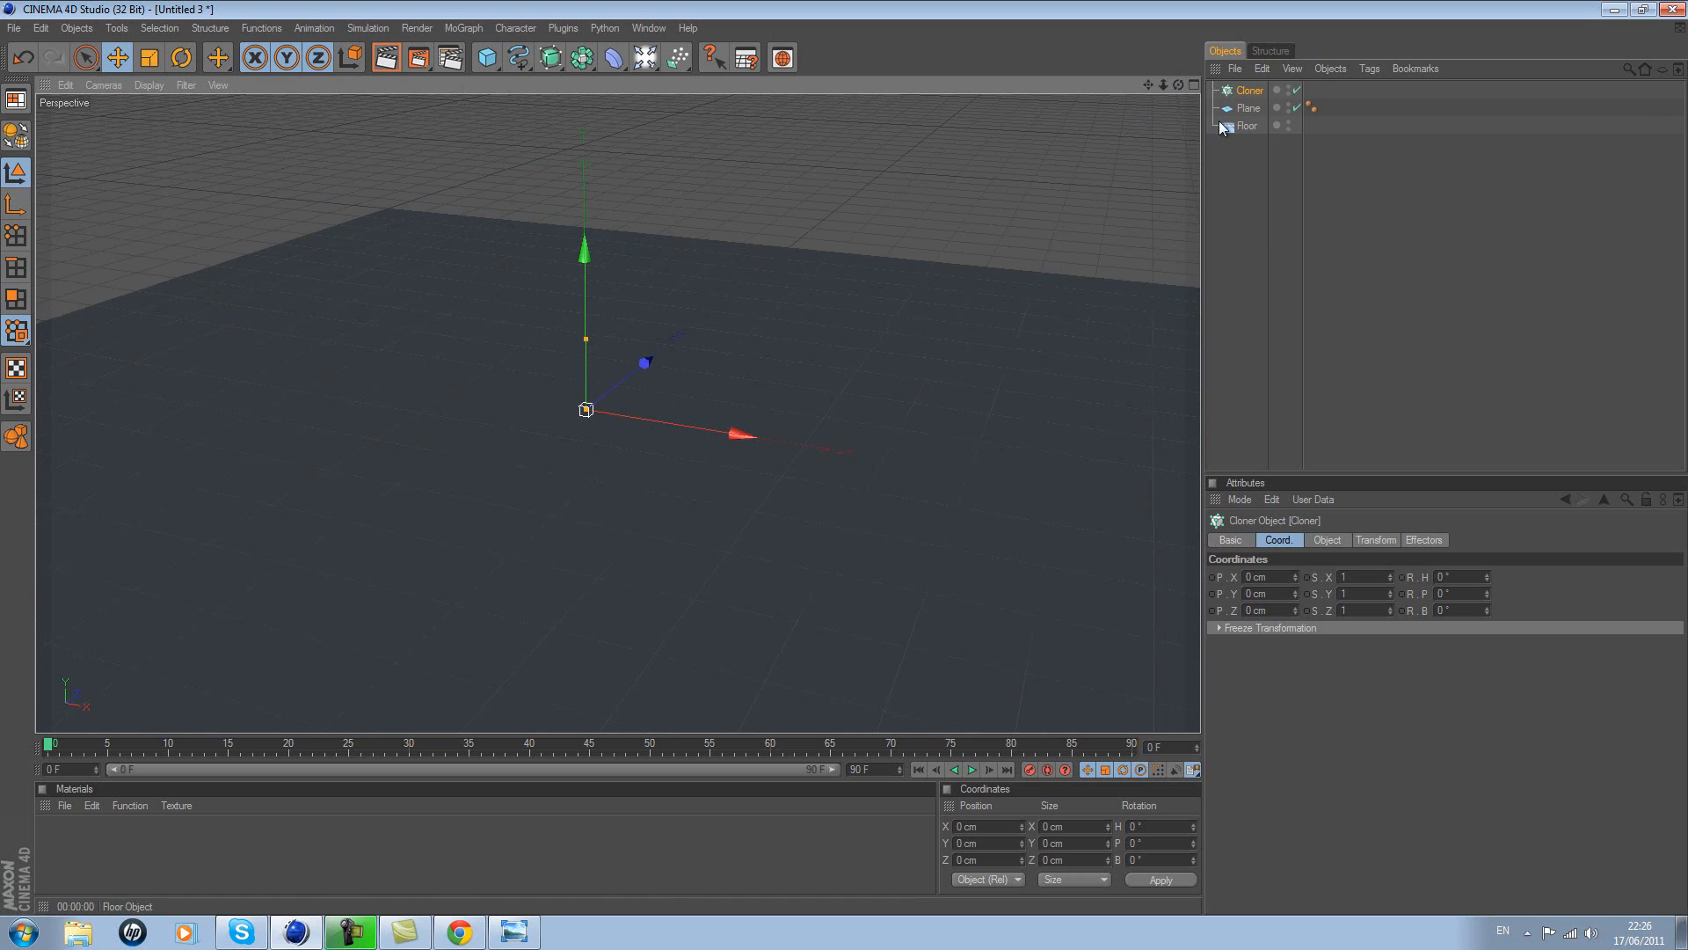
click(1245, 107)
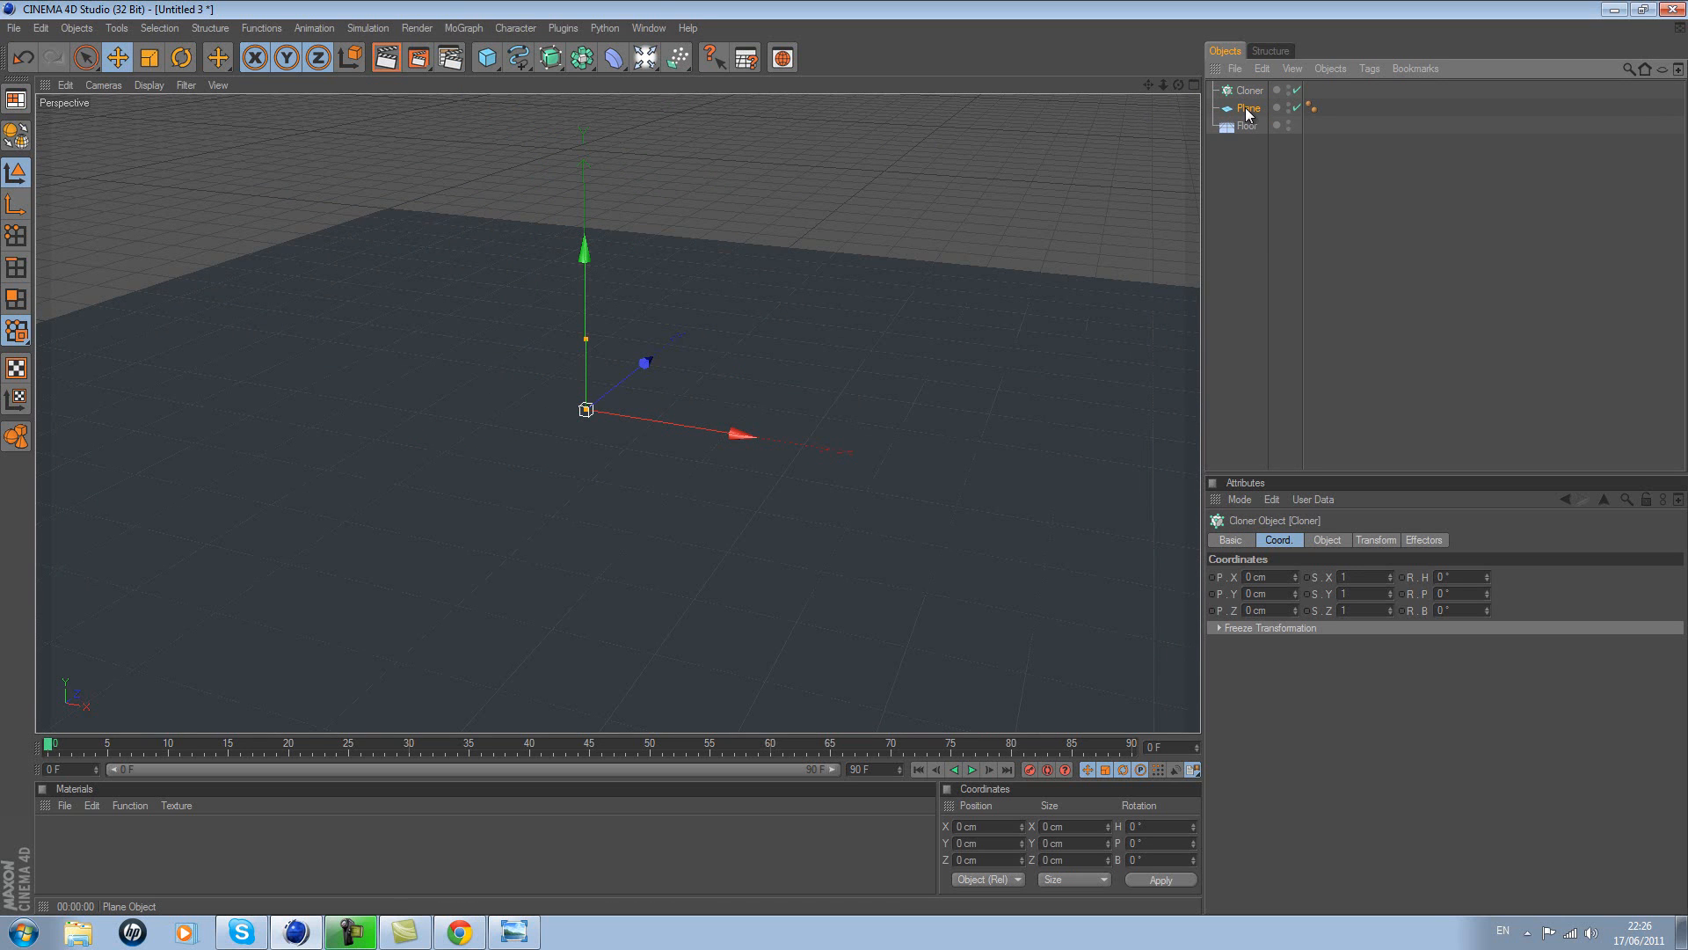
drag(1245, 108, 1249, 92)
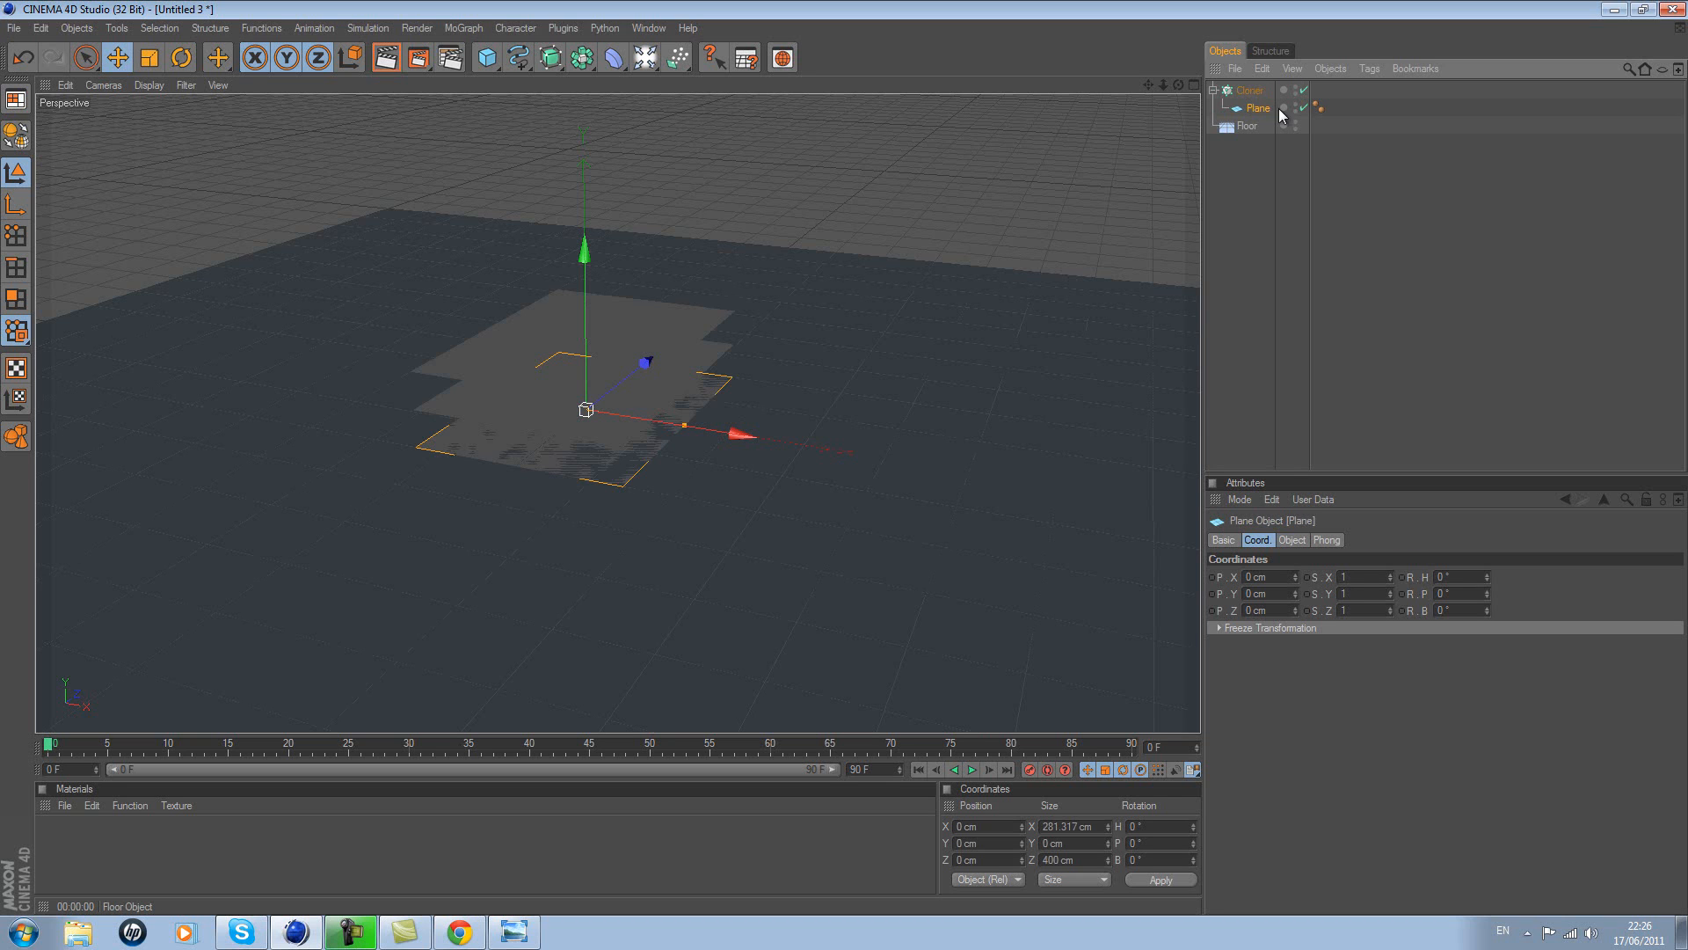
click(1213, 90)
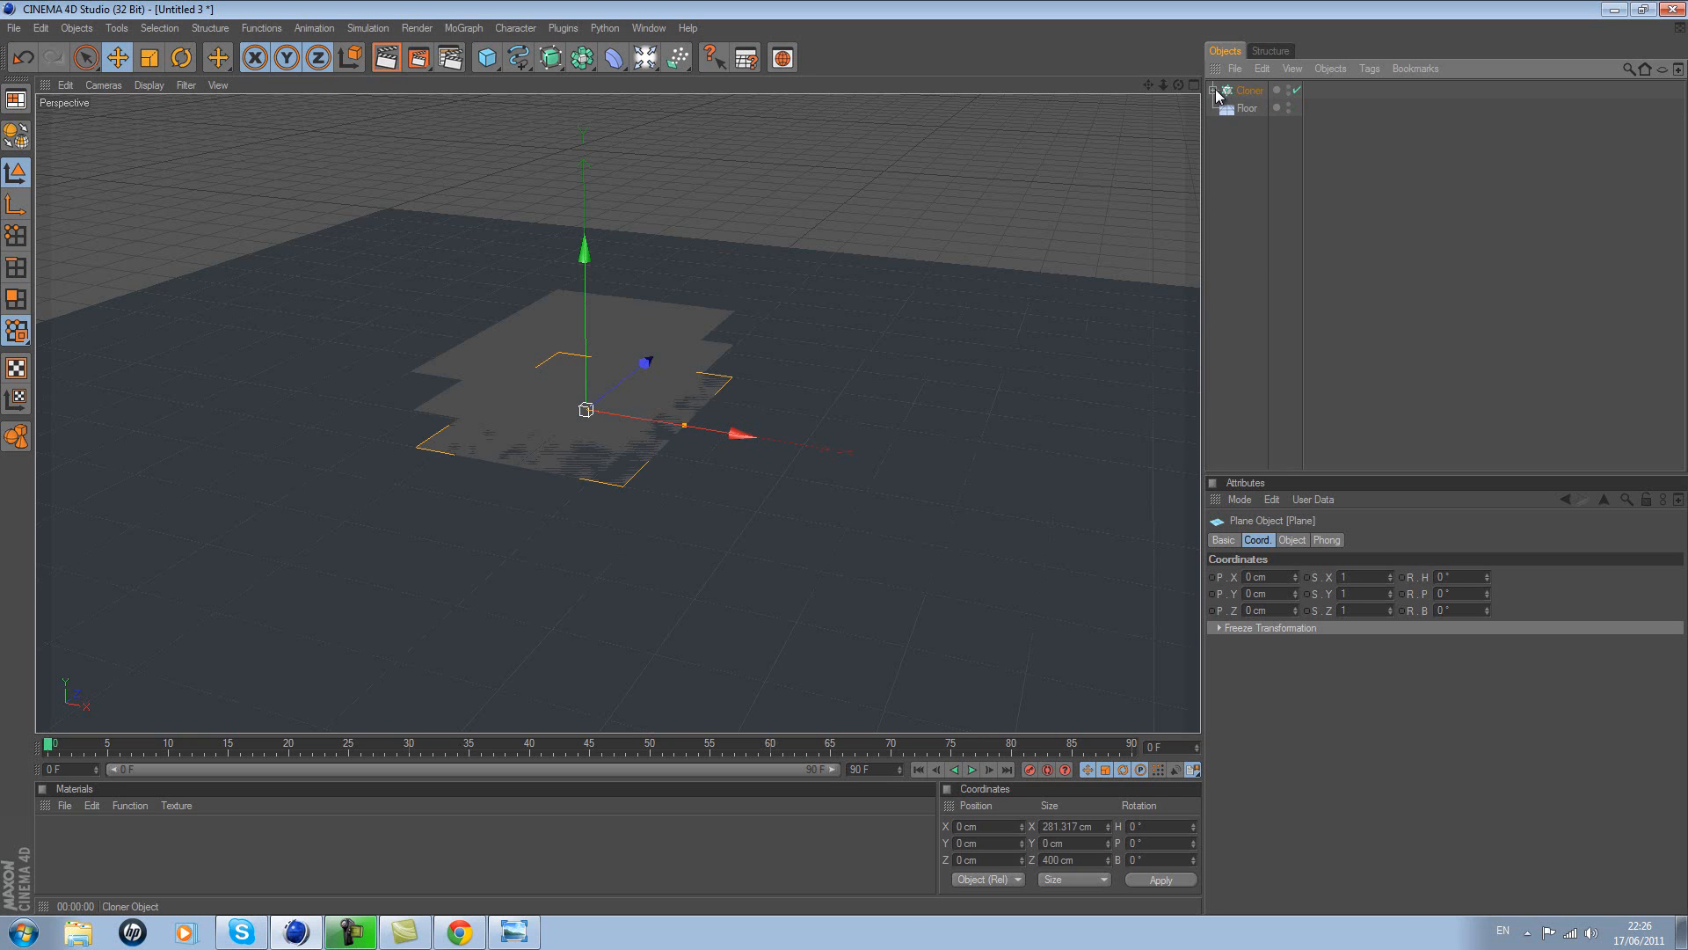
- Rename the Cloner object to Light Box
click(1248, 92)
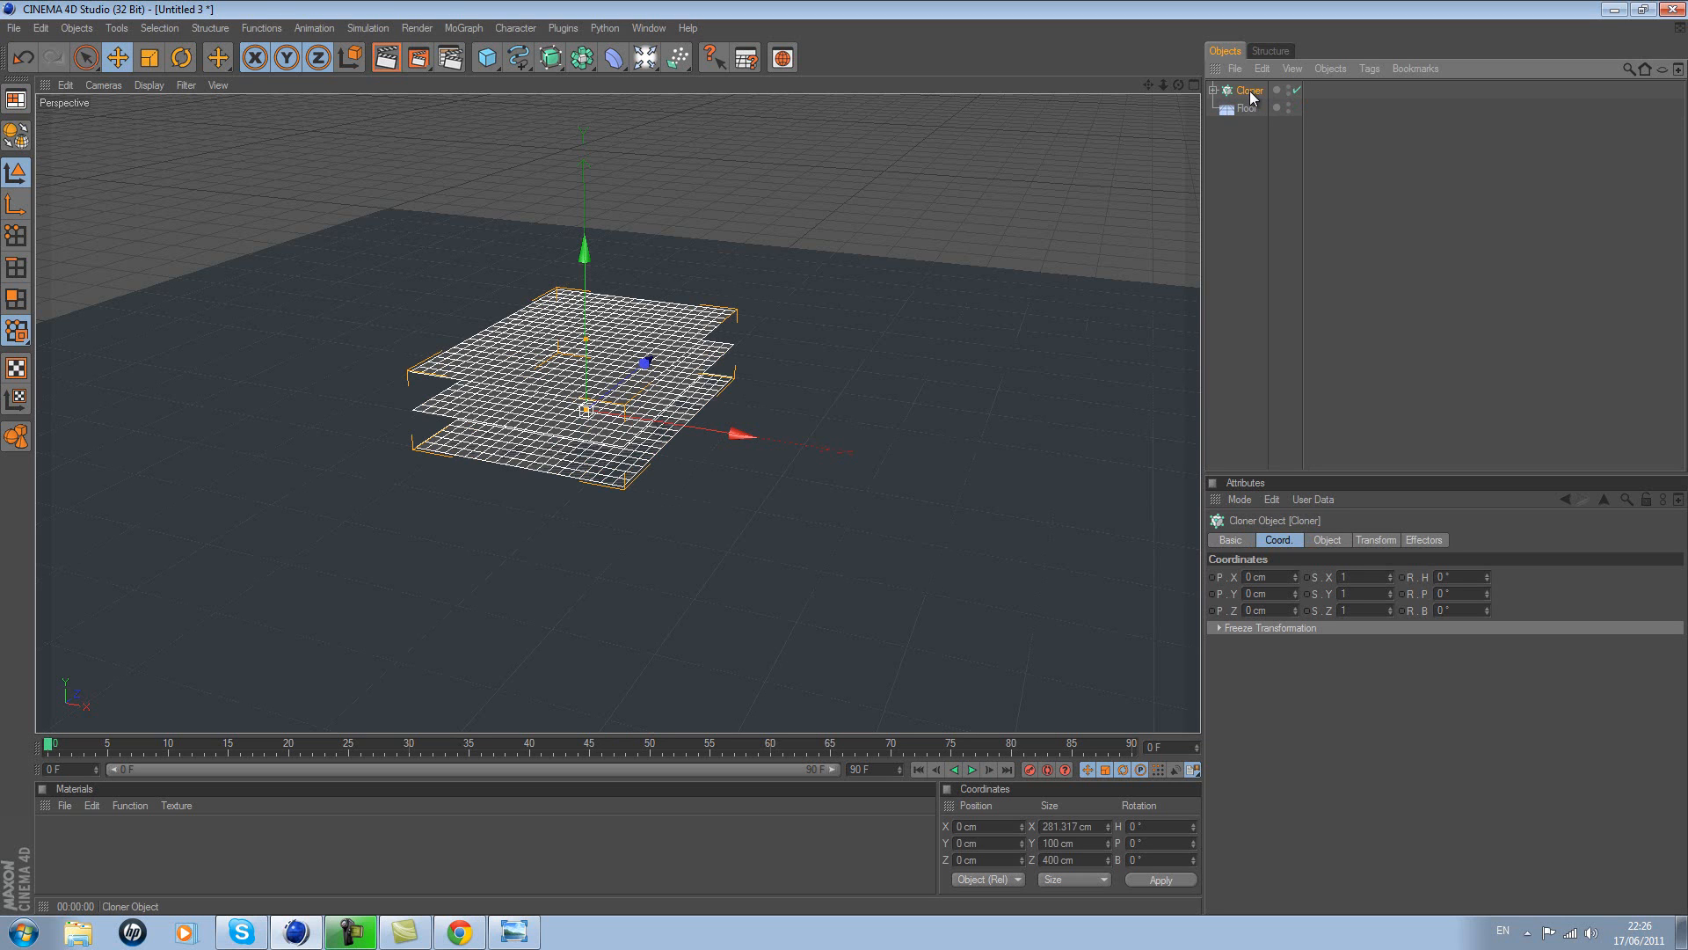
double_click(1252, 91)
text(Light Box)
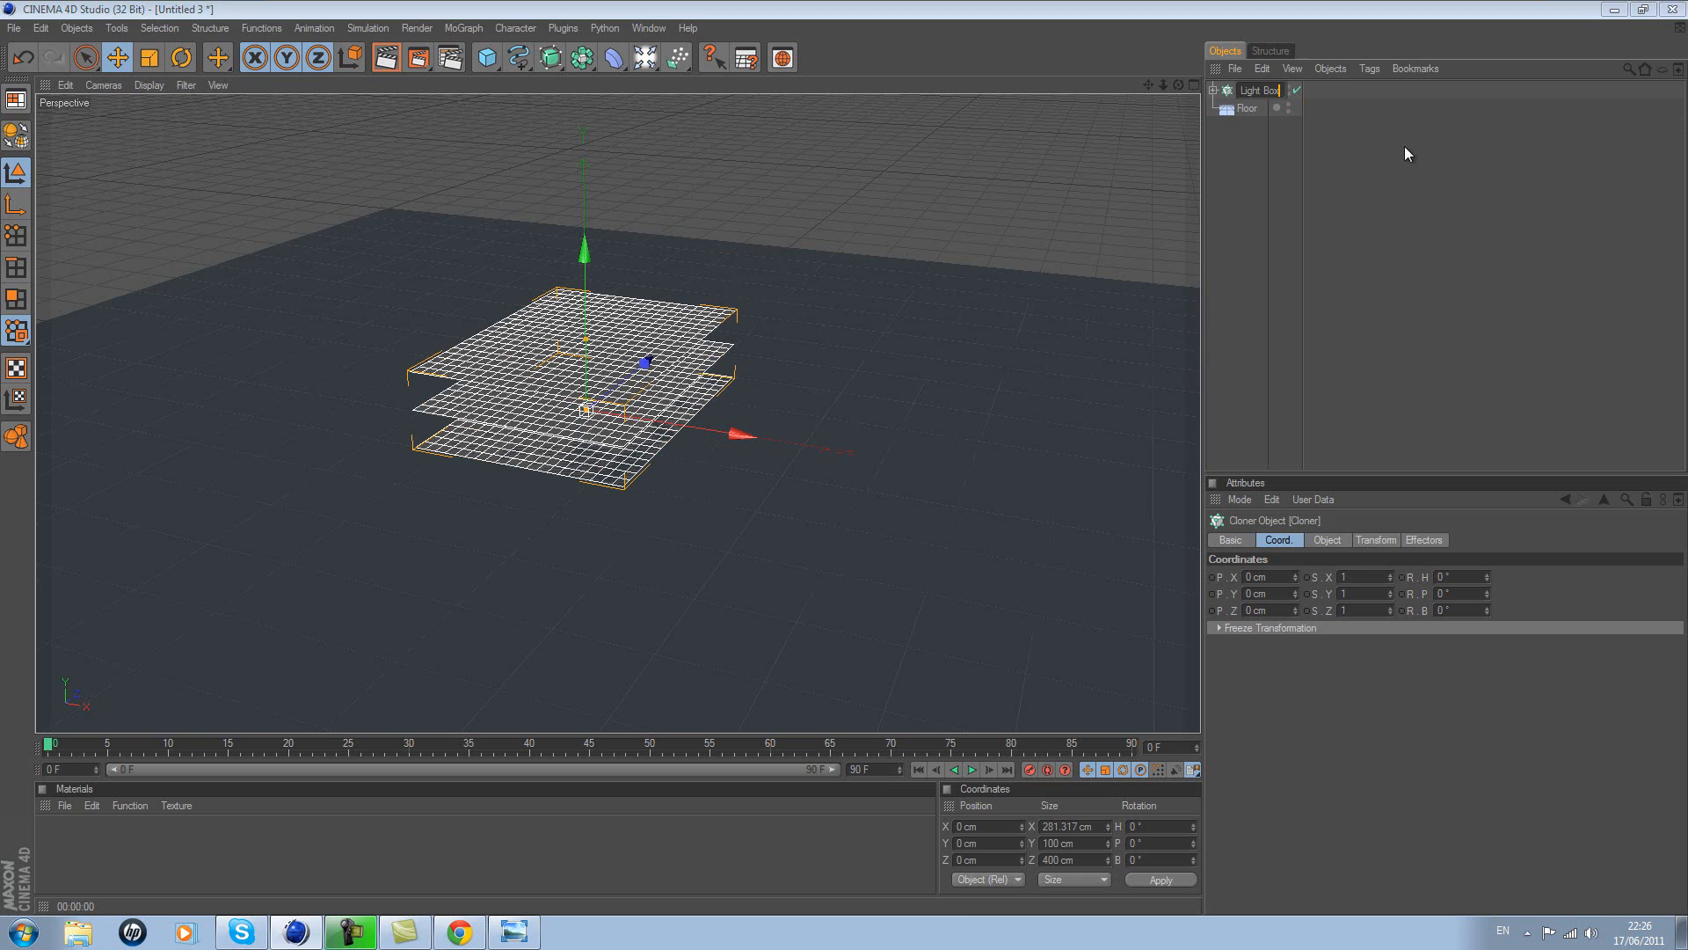
key(Return)
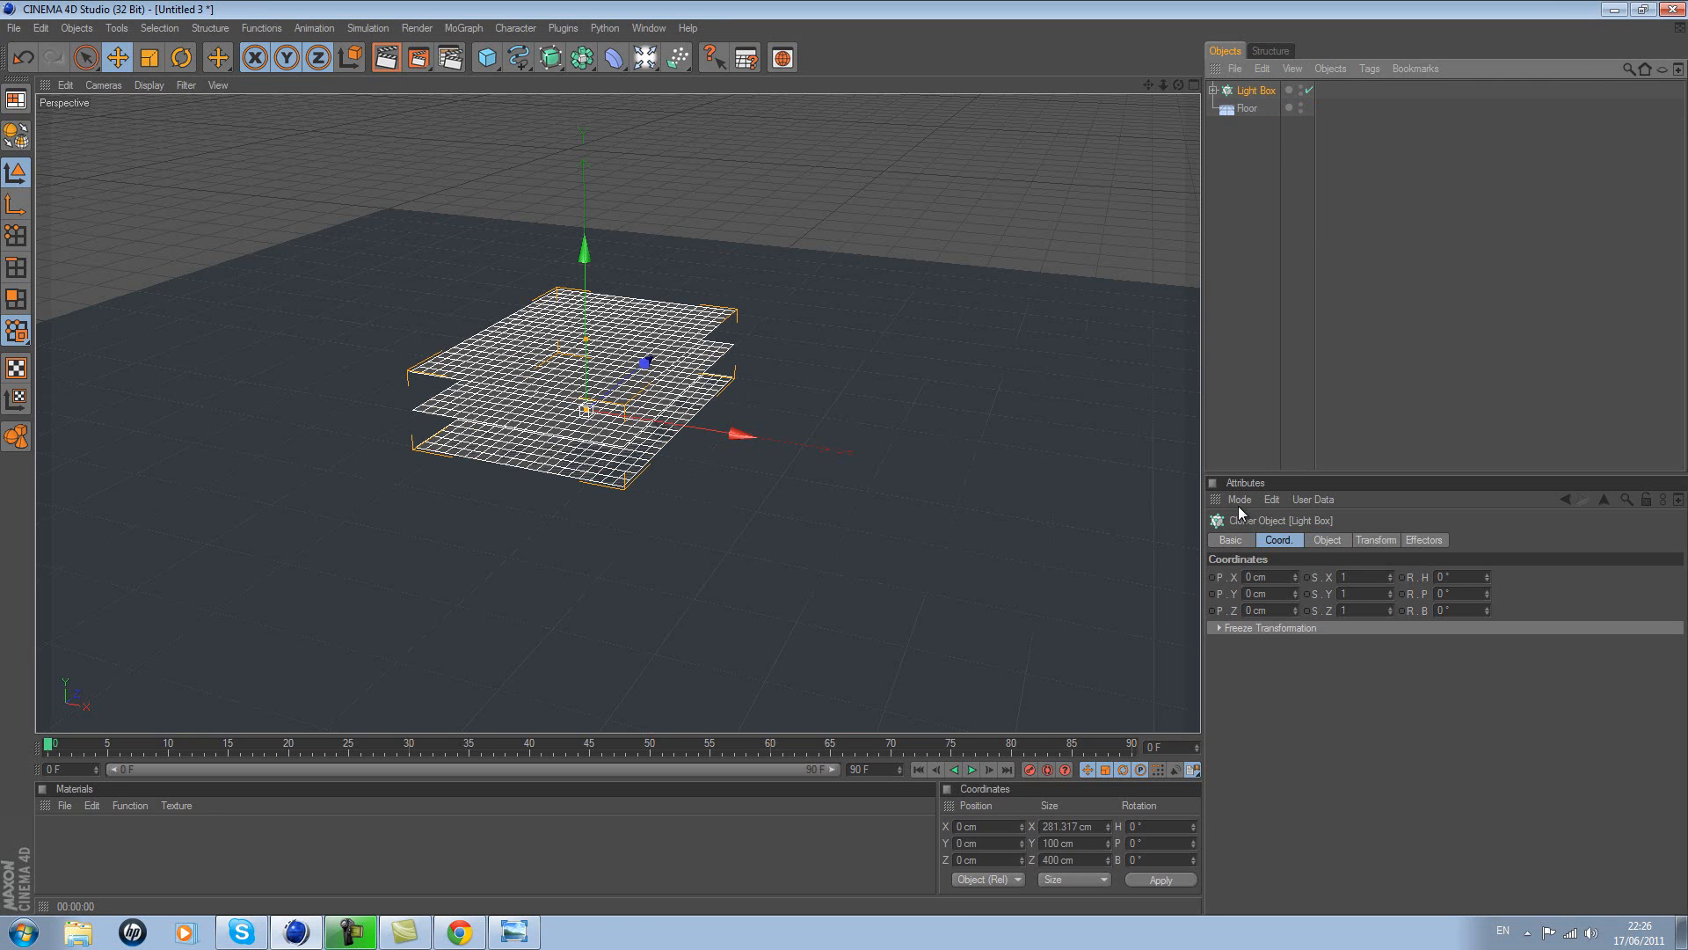
- Set the Light Box cloner's mode to Grid Array and shrink its grid to about 122 cm in X and 96 cm in Z
click(1333, 541)
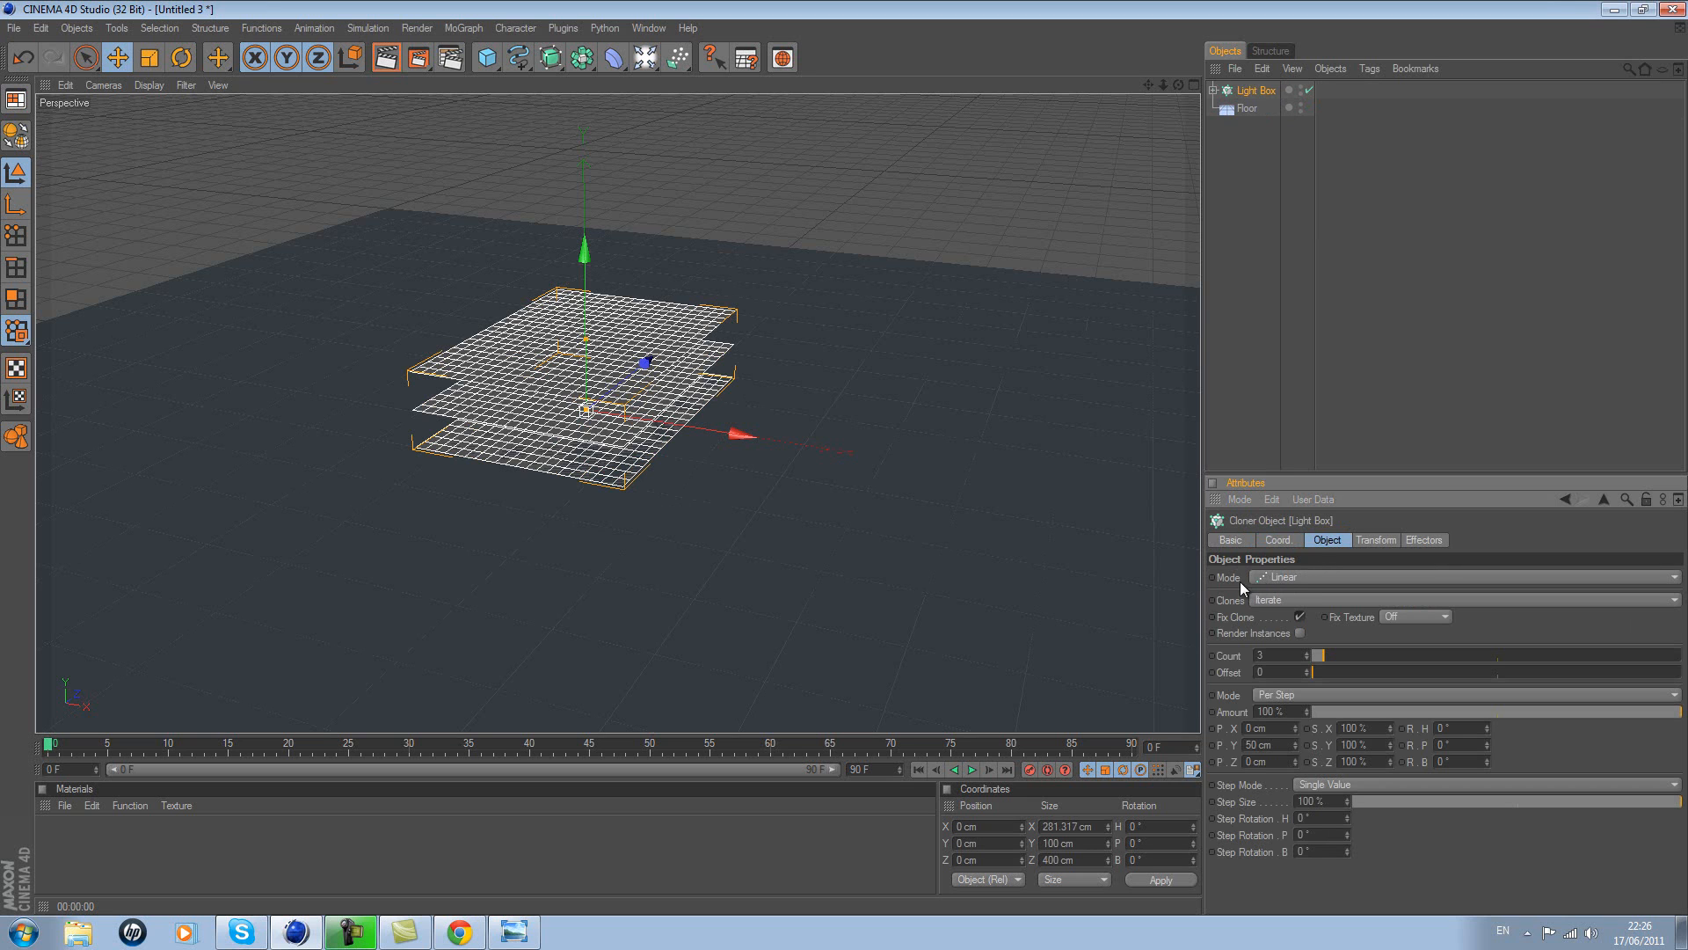
click(1300, 578)
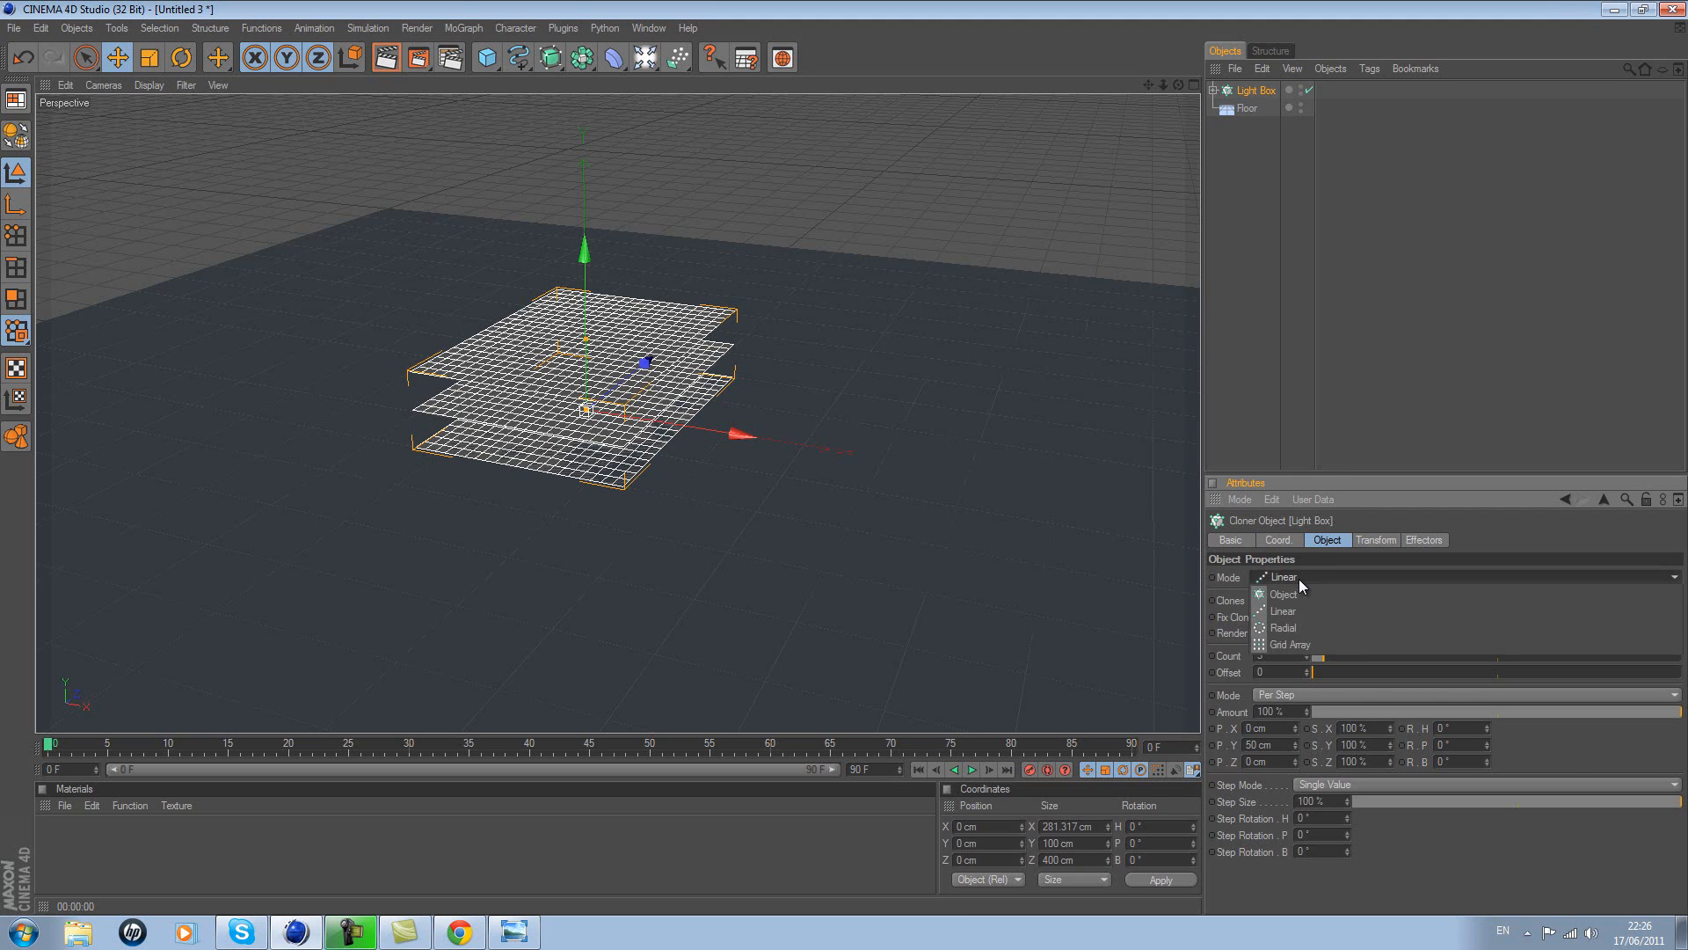
click(1308, 644)
alt+drag(846, 461, 837, 475)
mouse_move(547, 442)
mouse_down()
mouse_move(637, 427)
mouse_move(568, 425)
mouse_up()
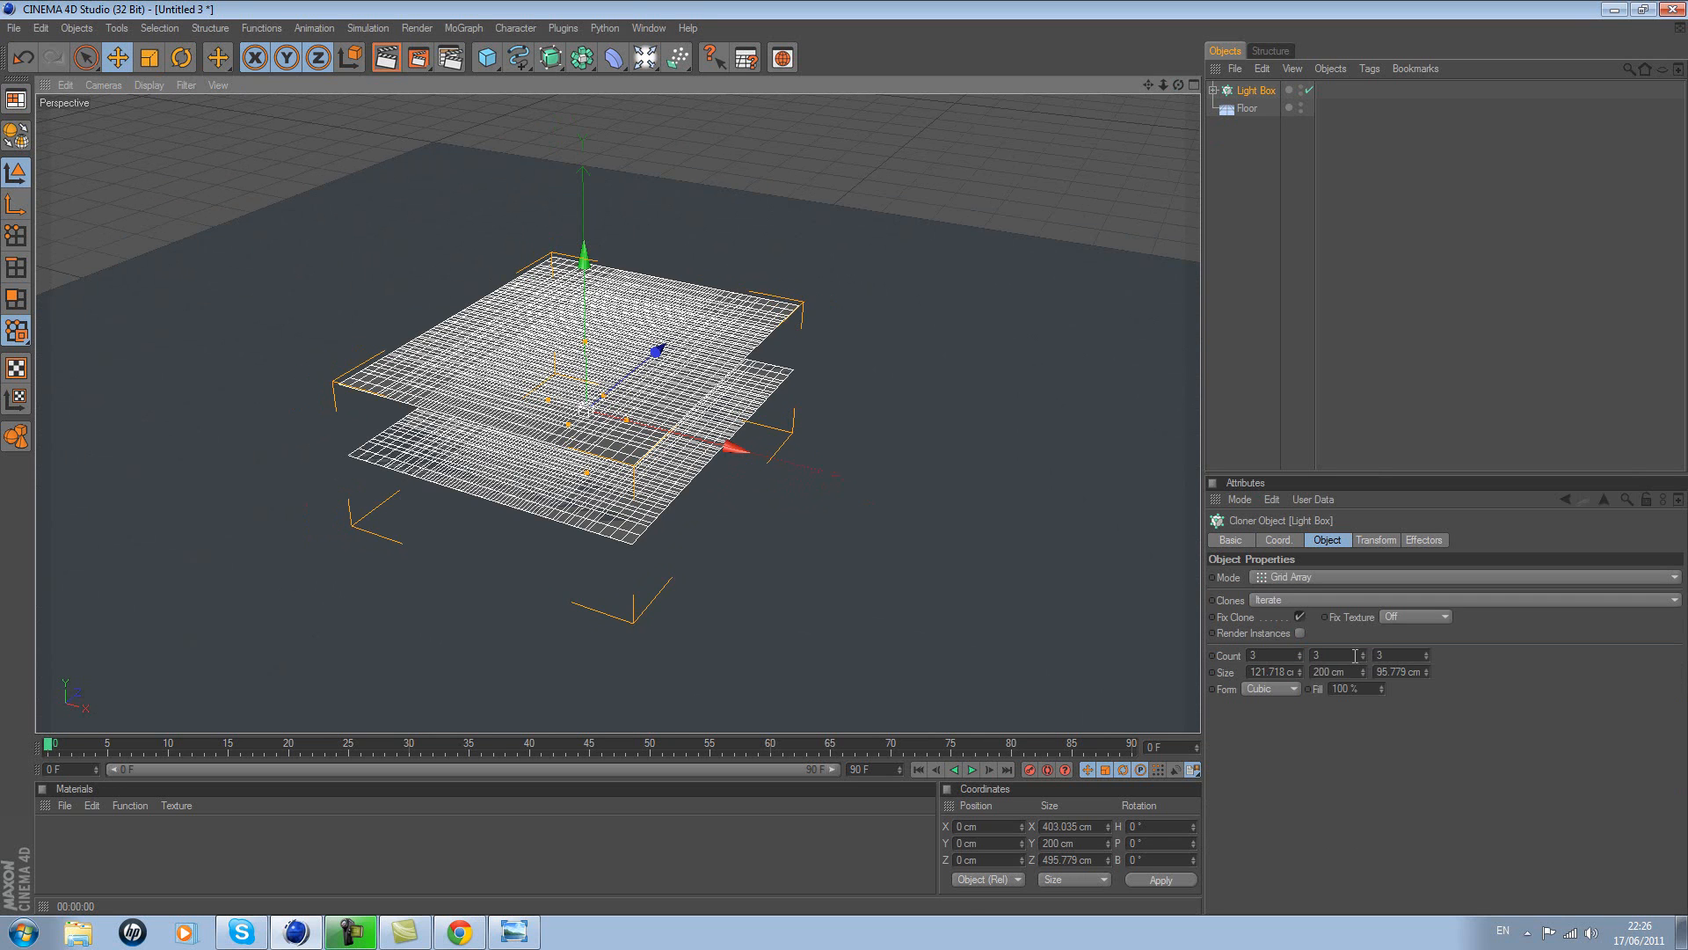
- Set the Light Box clone counts to 4, 1 and 4
drag(1264, 655, 1236, 655)
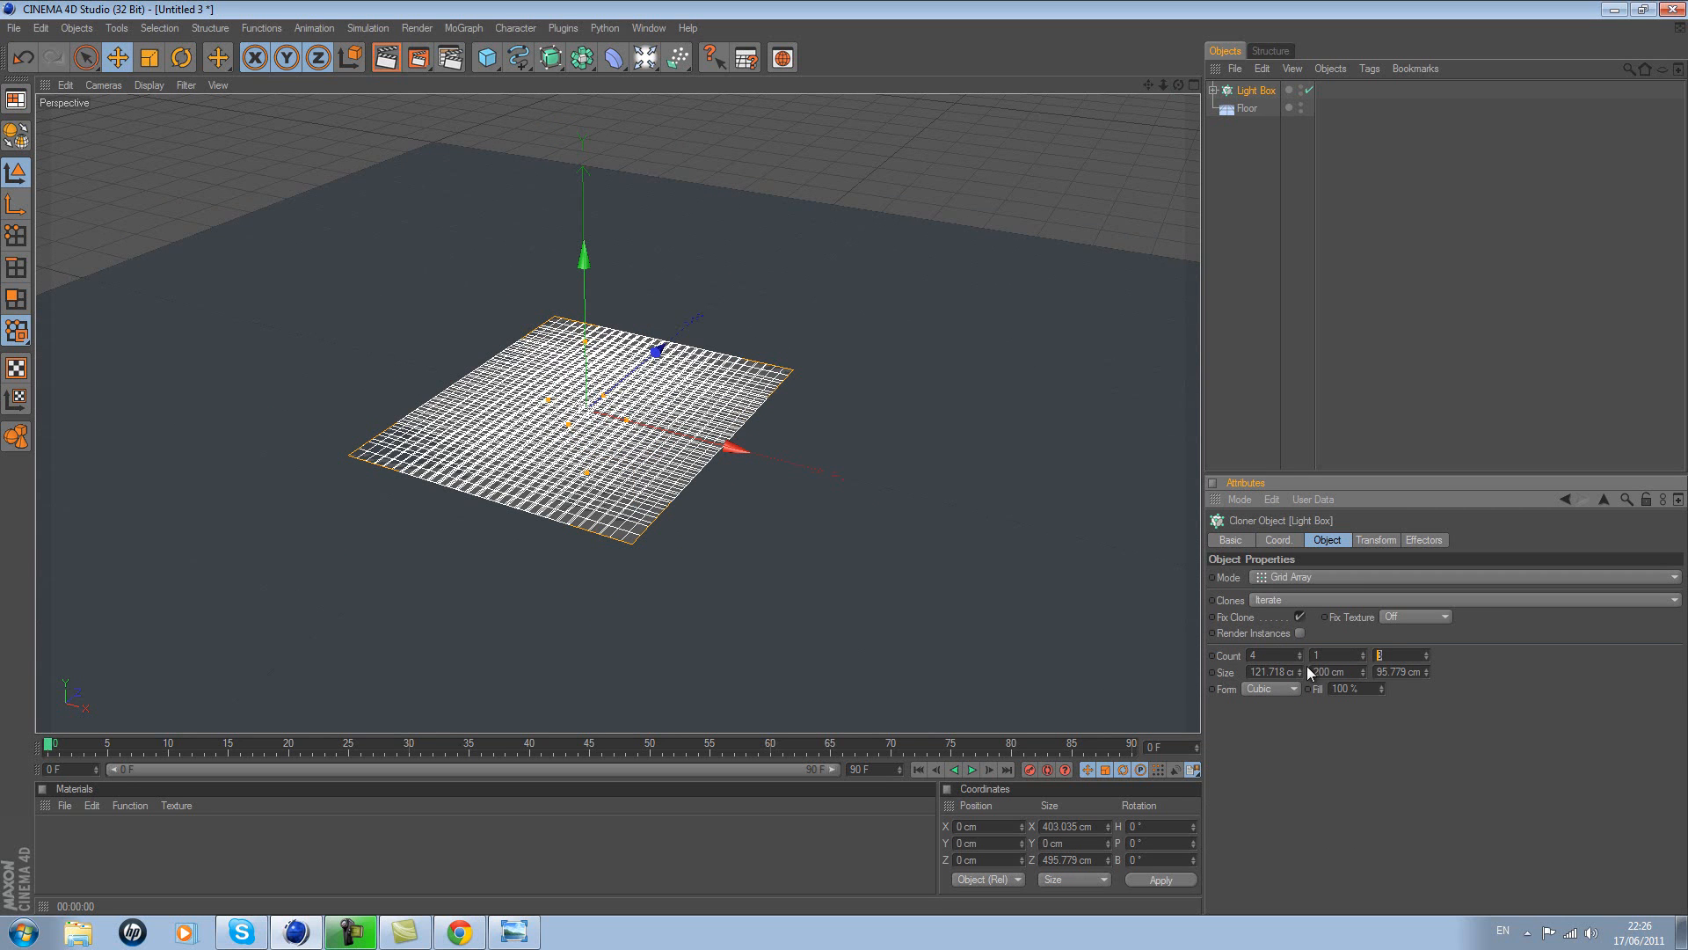
text(4)
key(Return)
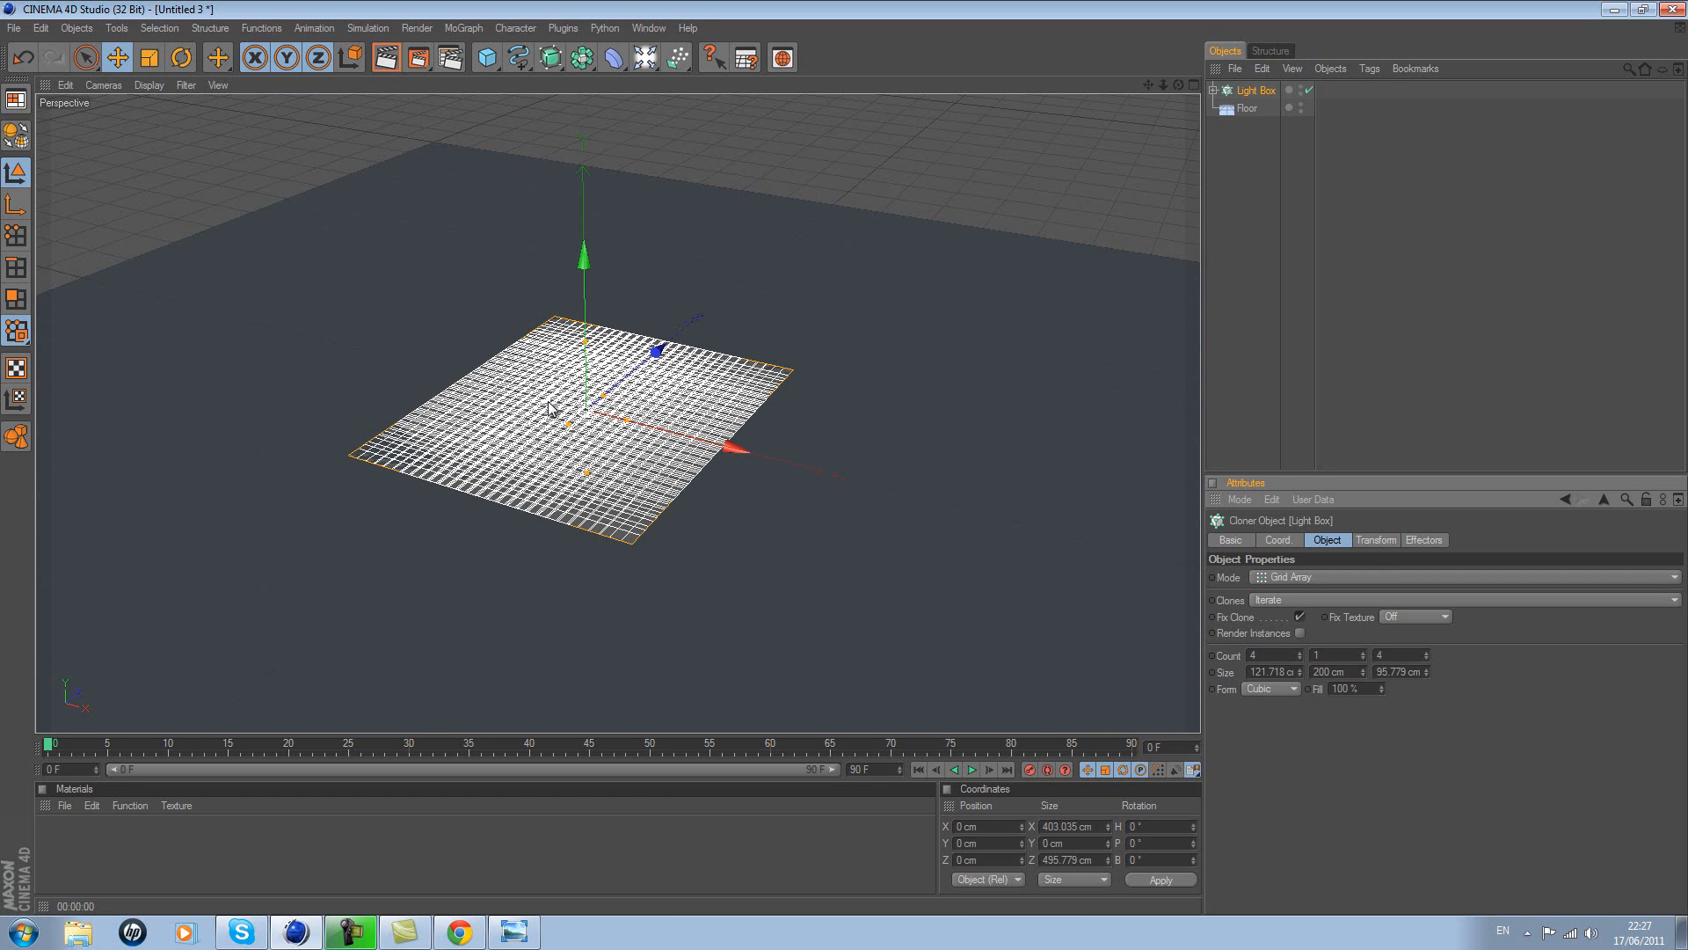
- Spread the clones apart into separate panels by enlarging the grid size to about 1230 cm in X and 1387 cm in Z
drag(602, 396, 776, 252)
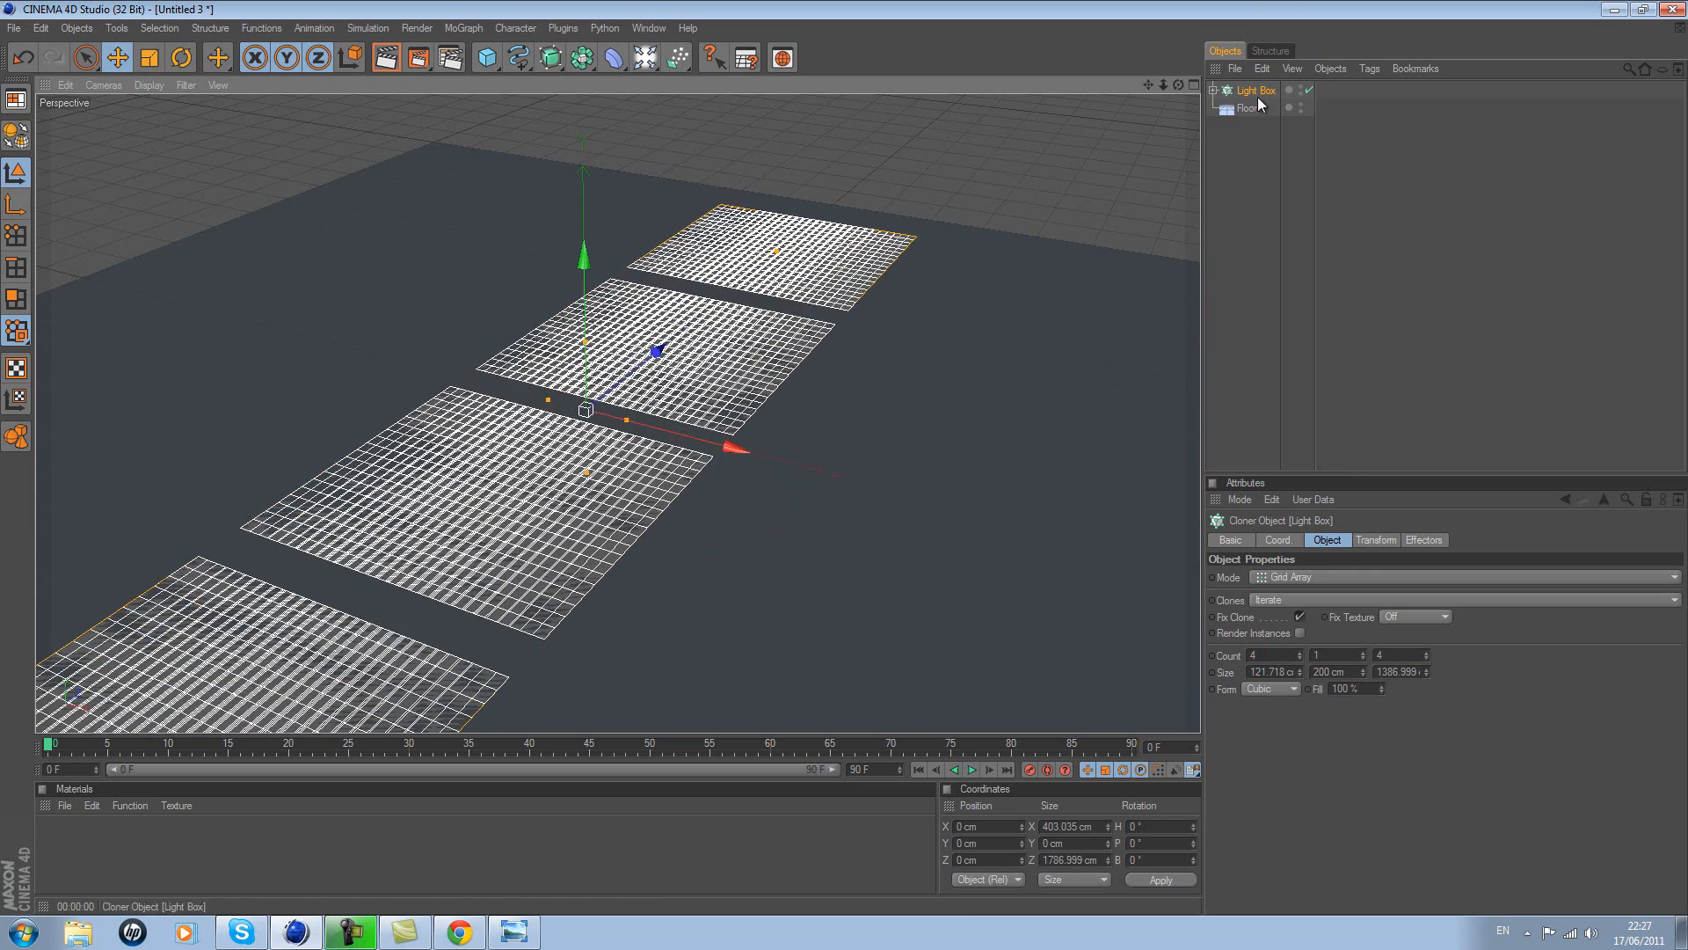
drag(1164, 86, 1158, 107)
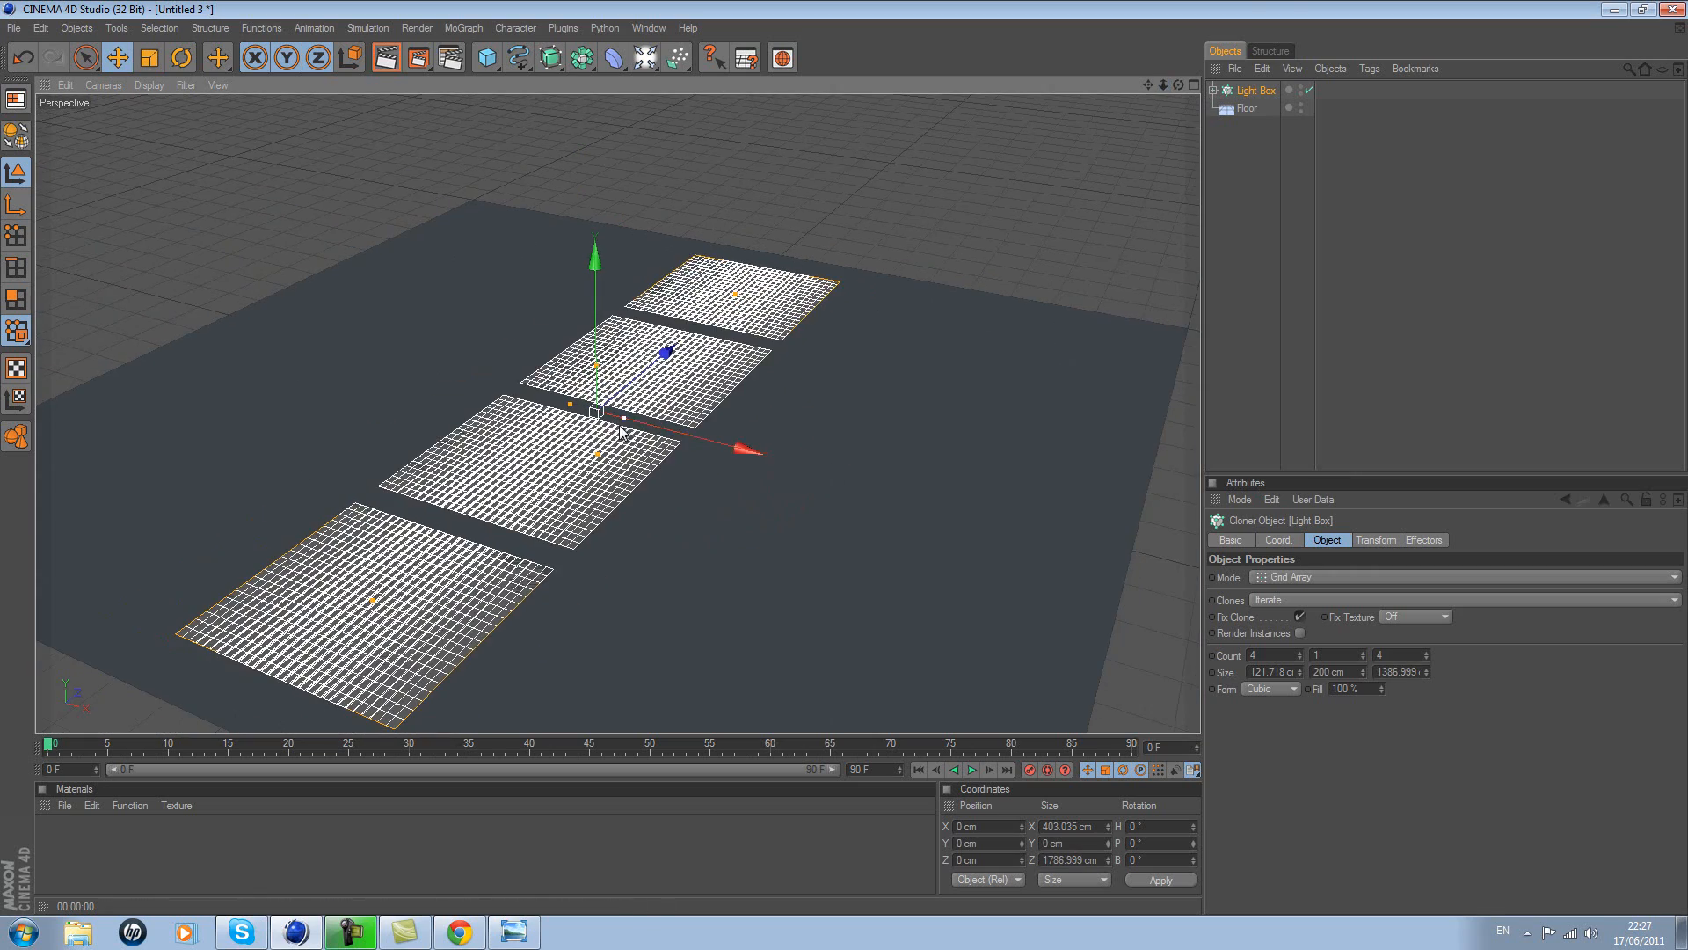
drag(562, 410, 842, 457)
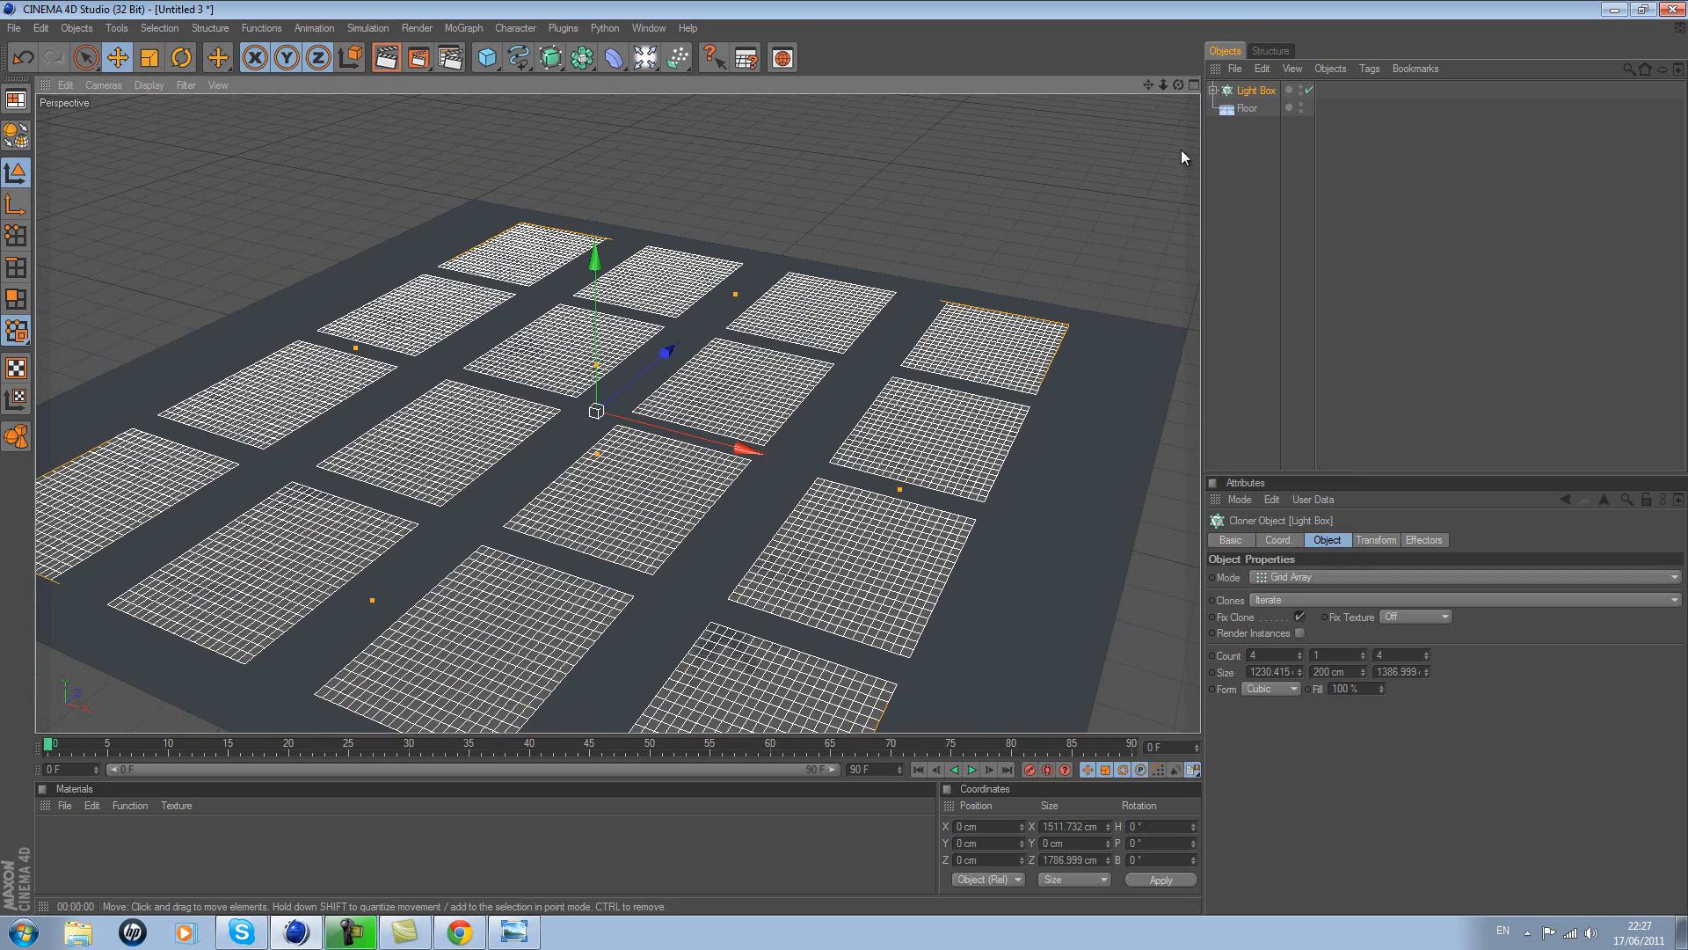
drag(1178, 85, 346, 91)
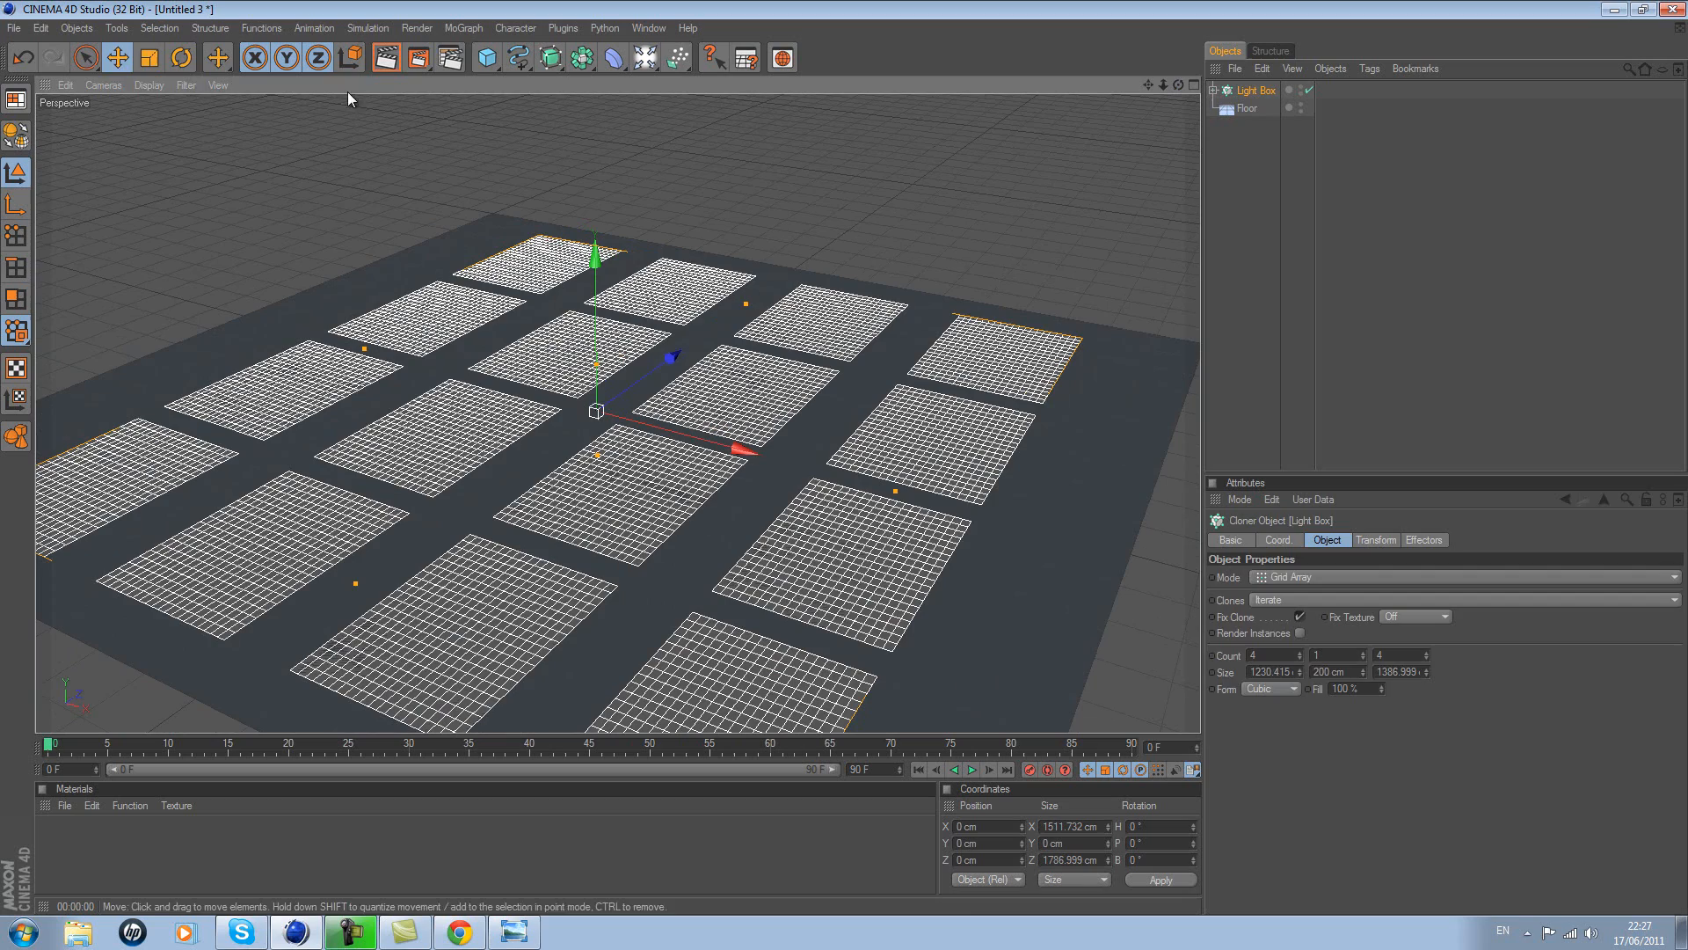
- Scale the whole Light Box down to about 765 cm by 904 cm
click(151, 58)
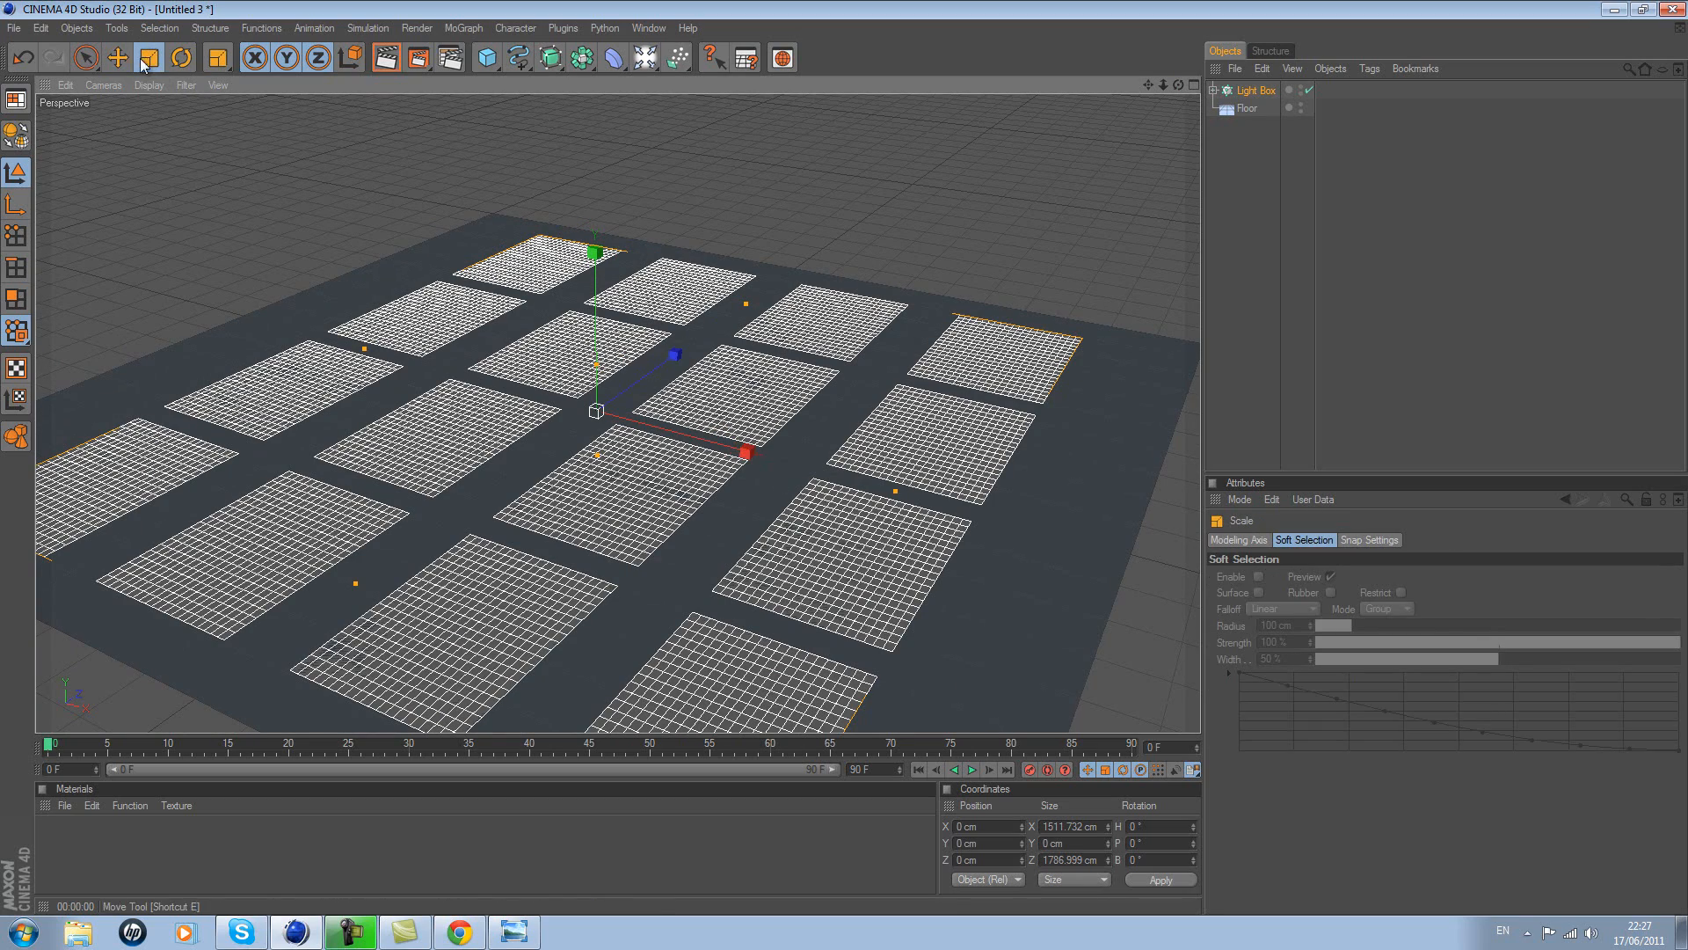
mouse_move(674, 354)
mouse_down()
mouse_move(814, 466)
mouse_move(846, 457)
mouse_move(808, 472)
mouse_move(842, 459)
mouse_up()
drag(1179, 84, 844, 461)
- Create a new material and disable its Color and Specular channels
double_click(92, 842)
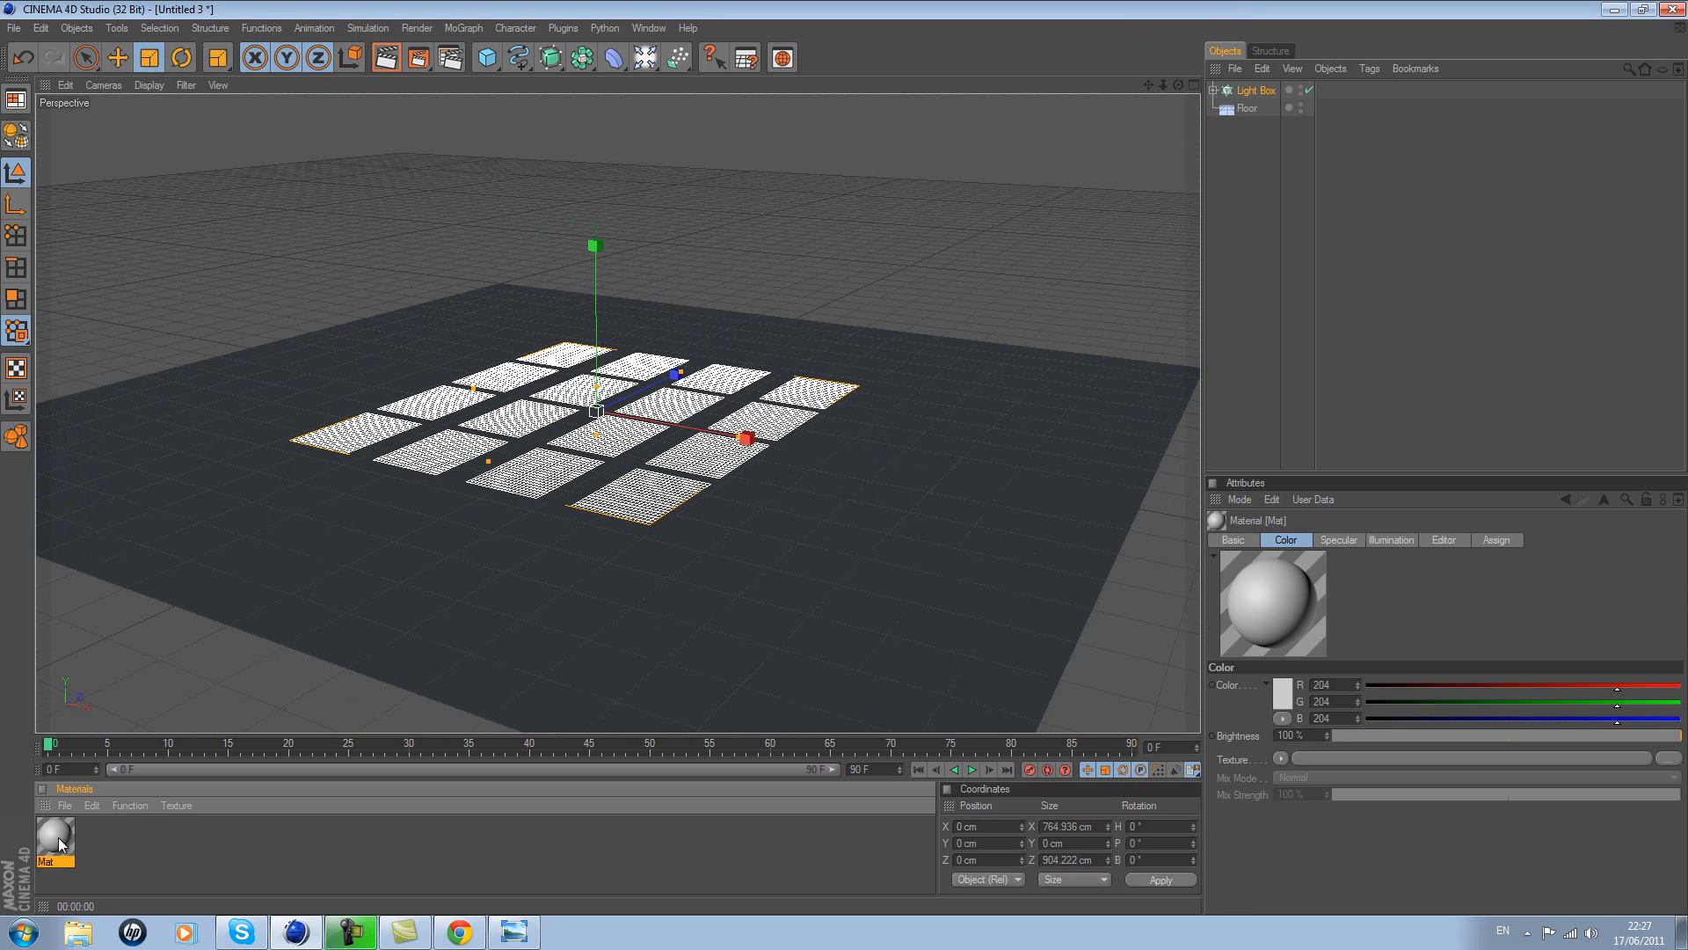
double_click(56, 840)
click(343, 304)
click(310, 460)
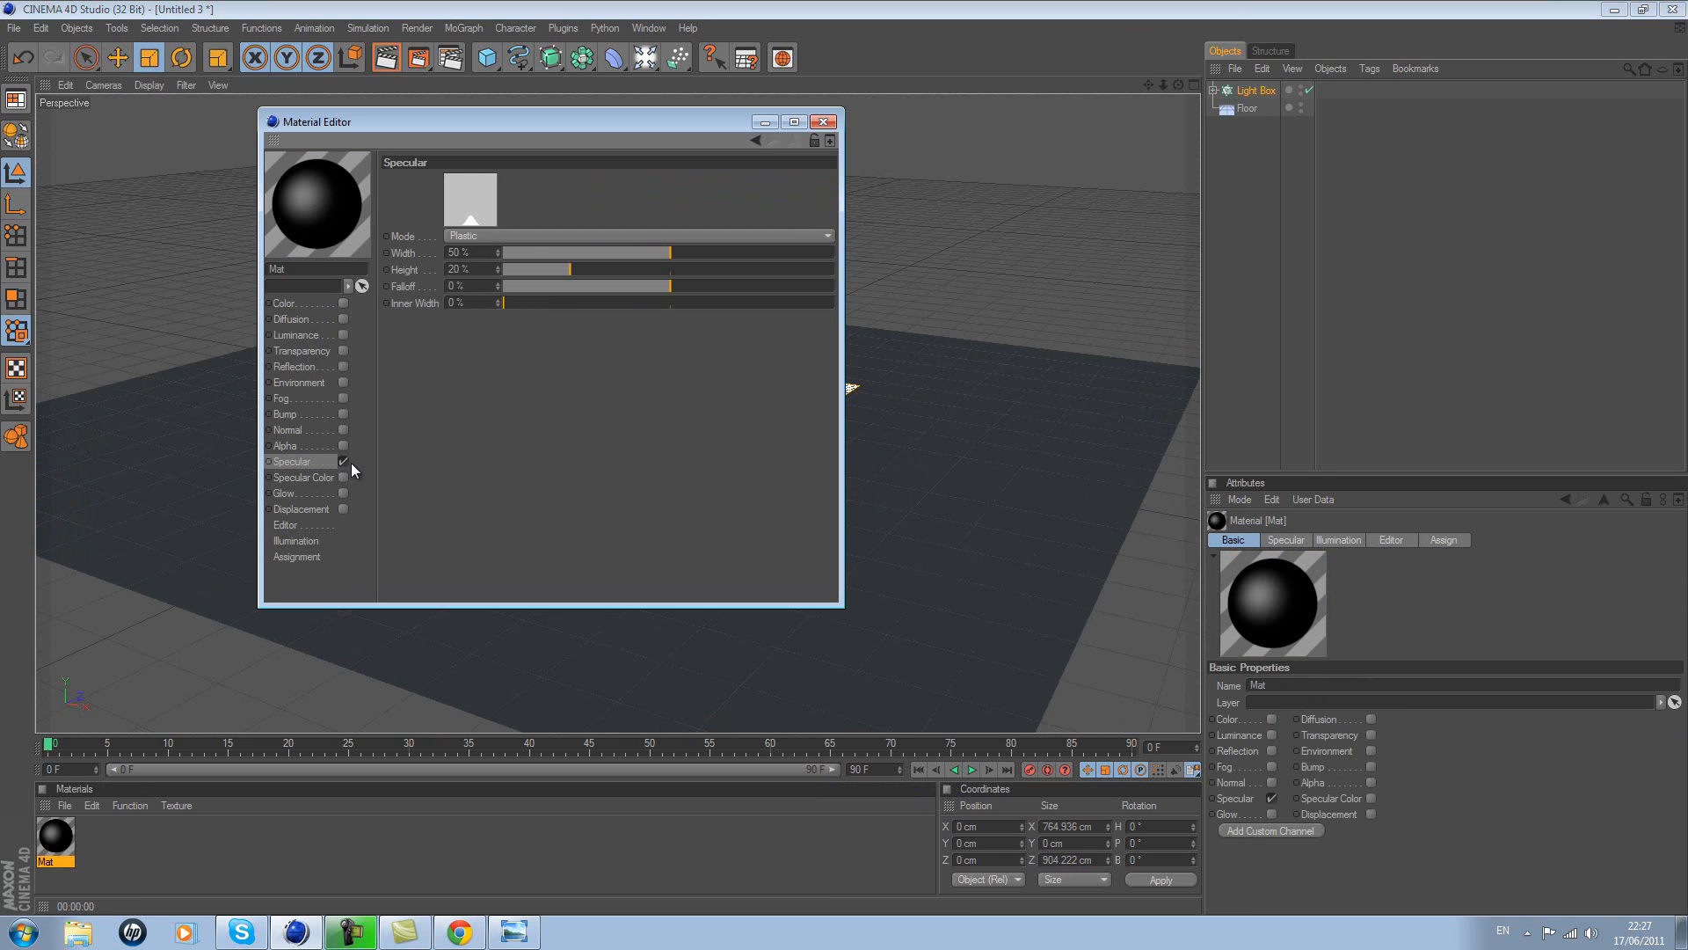
click(343, 461)
- Enable the material's Luminance channel at 250% brightness and apply the material to the Light Box
click(315, 335)
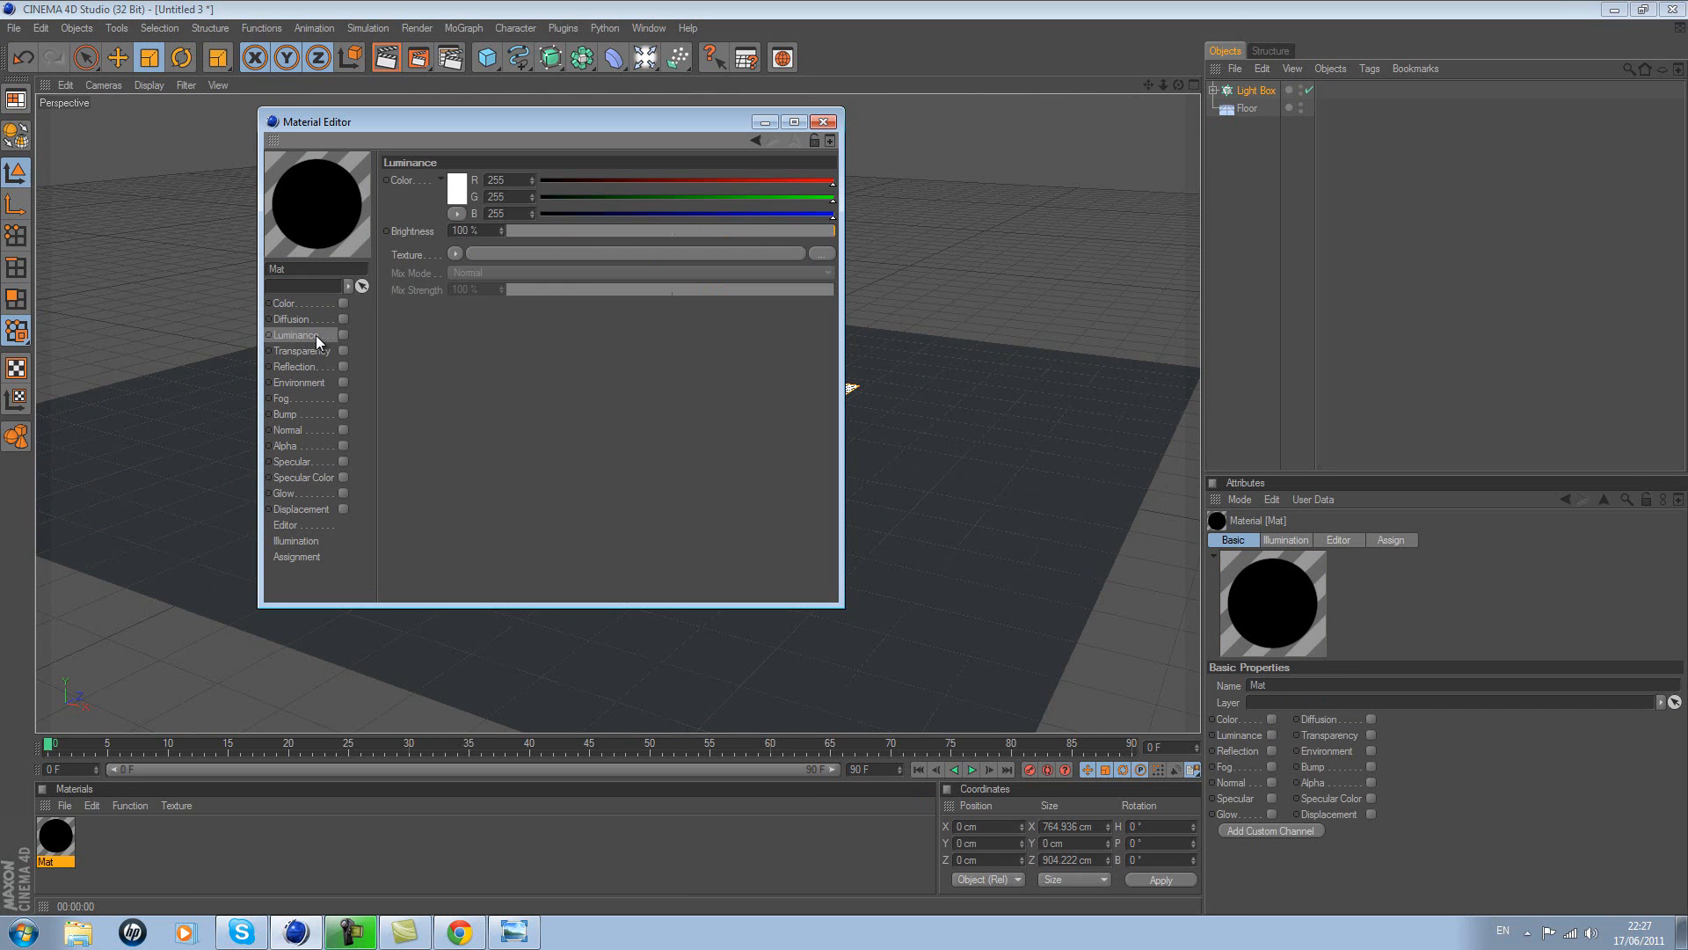
click(344, 335)
click(462, 231)
text(250)
key(Return)
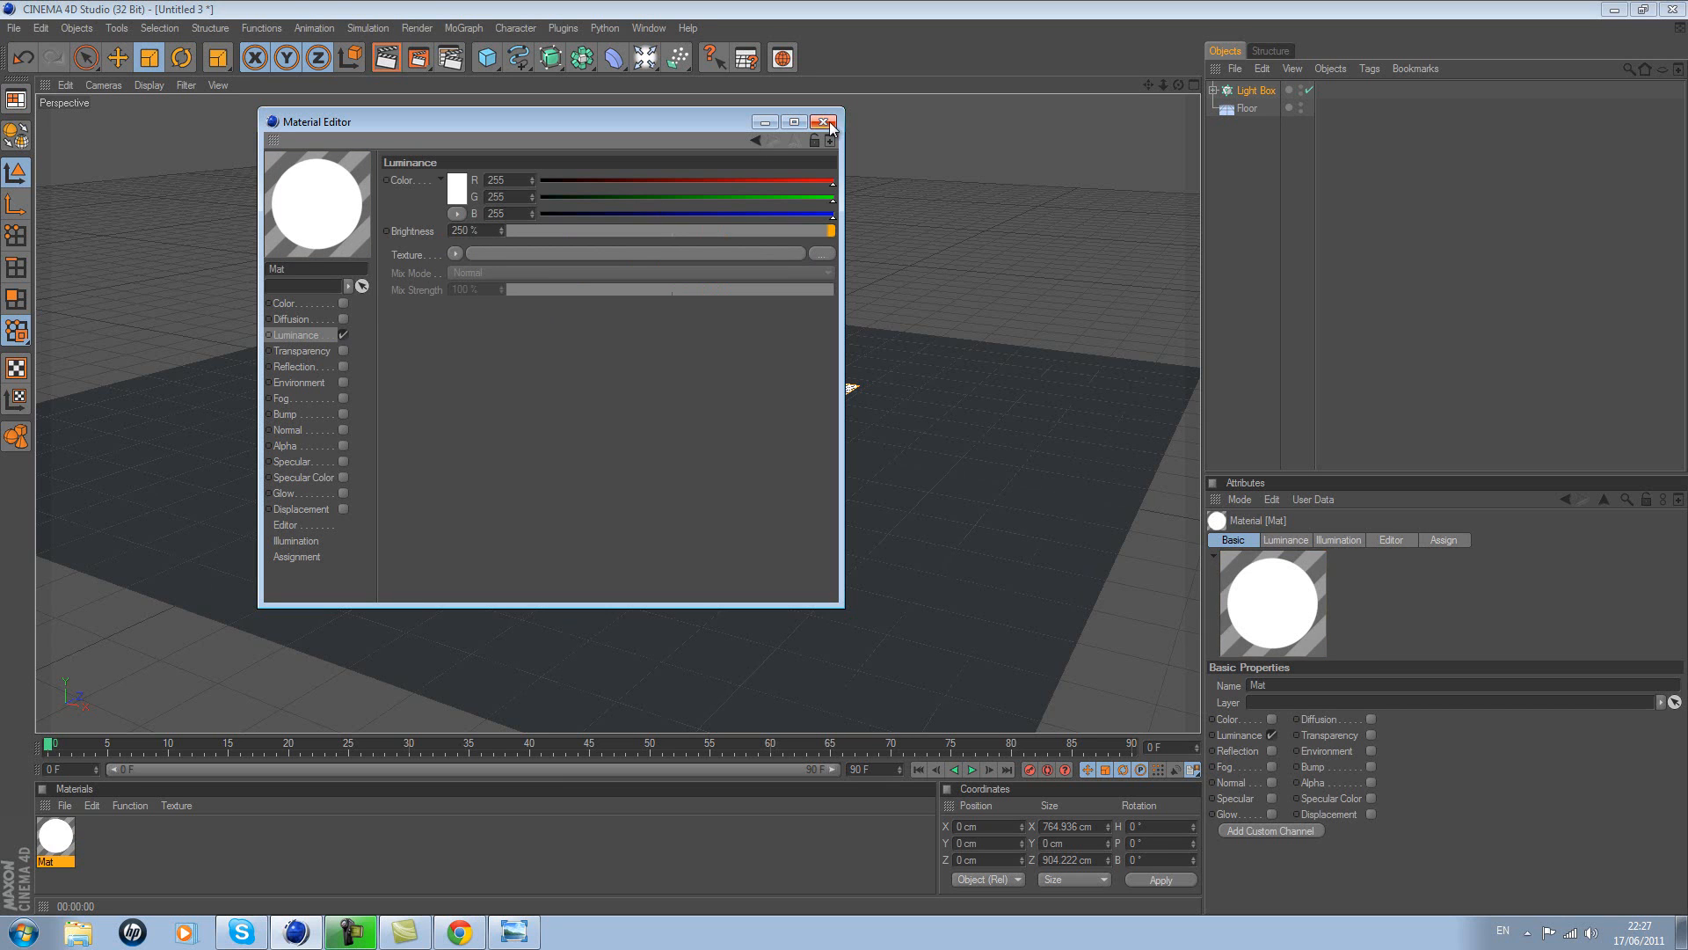
click(822, 124)
drag(538, 480, 1269, 92)
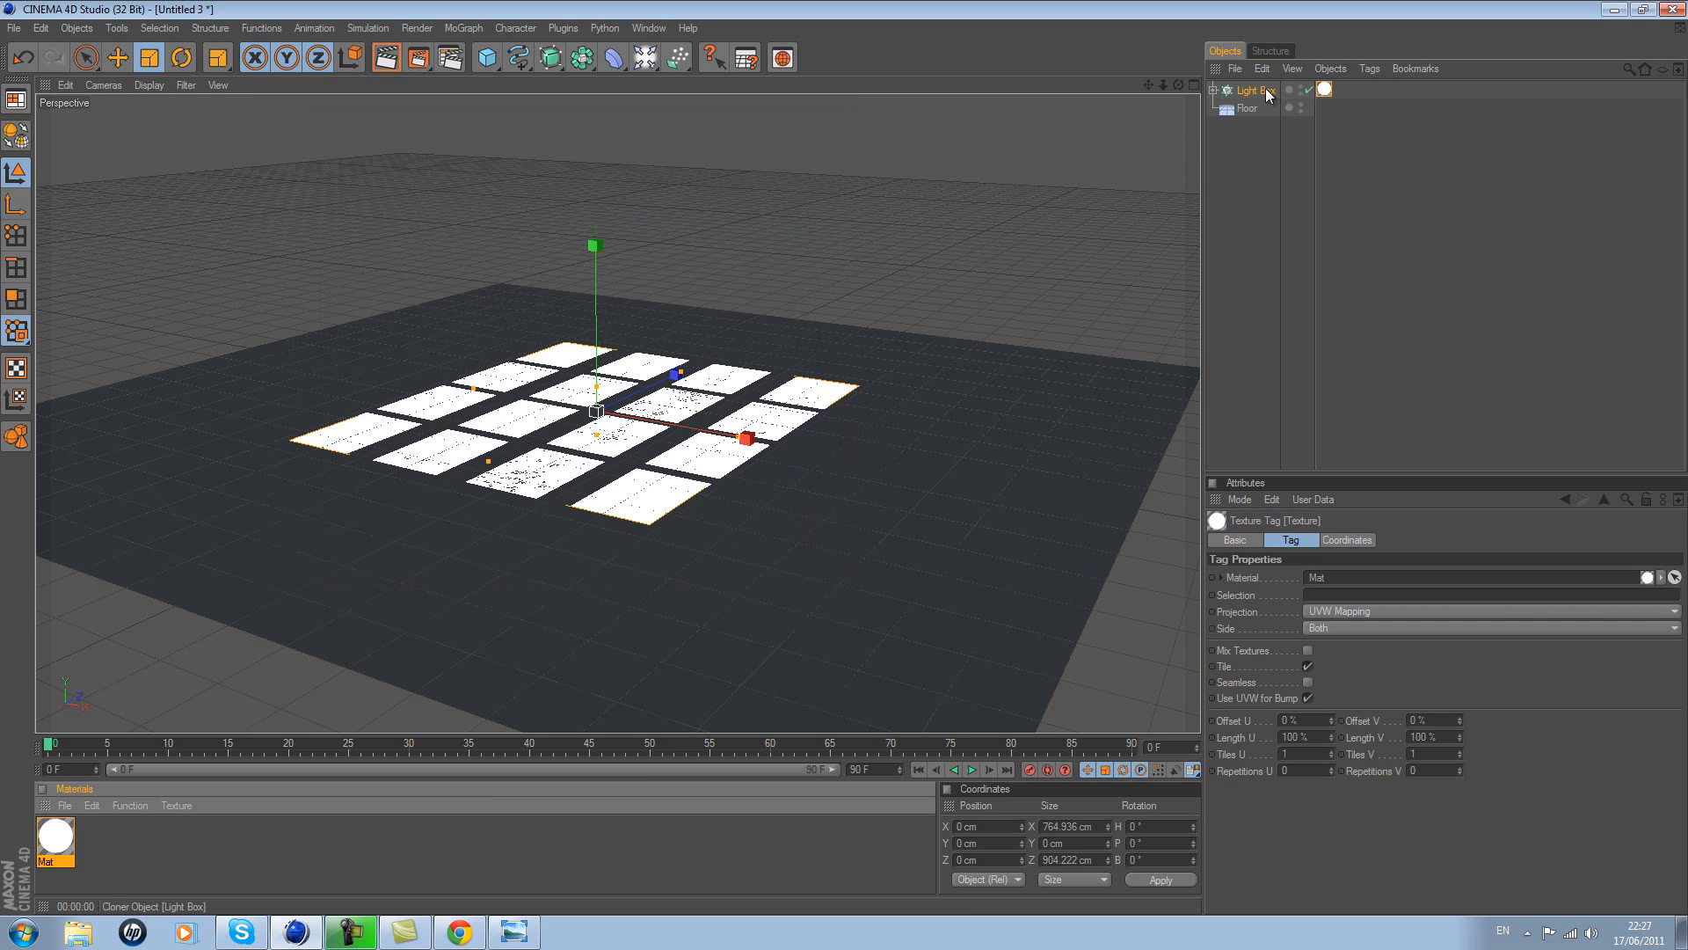
- Raise the Light Box above the floor to a Y position of about 1138 cm
click(1266, 286)
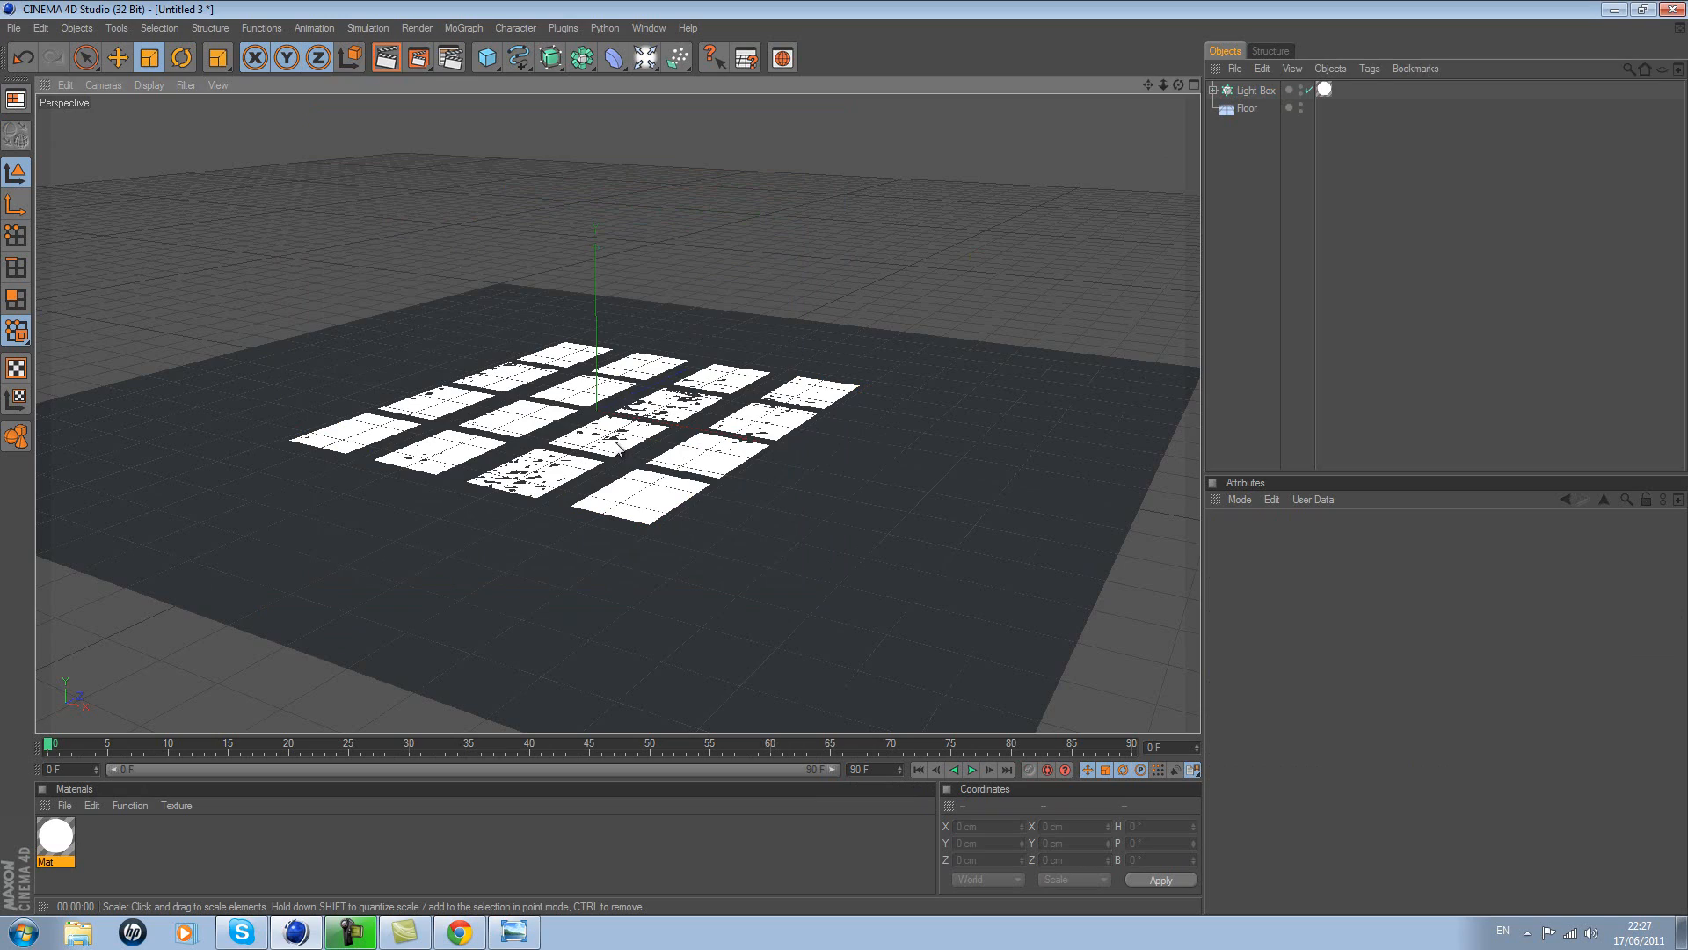
drag(1178, 83, 844, 458)
click(1253, 91)
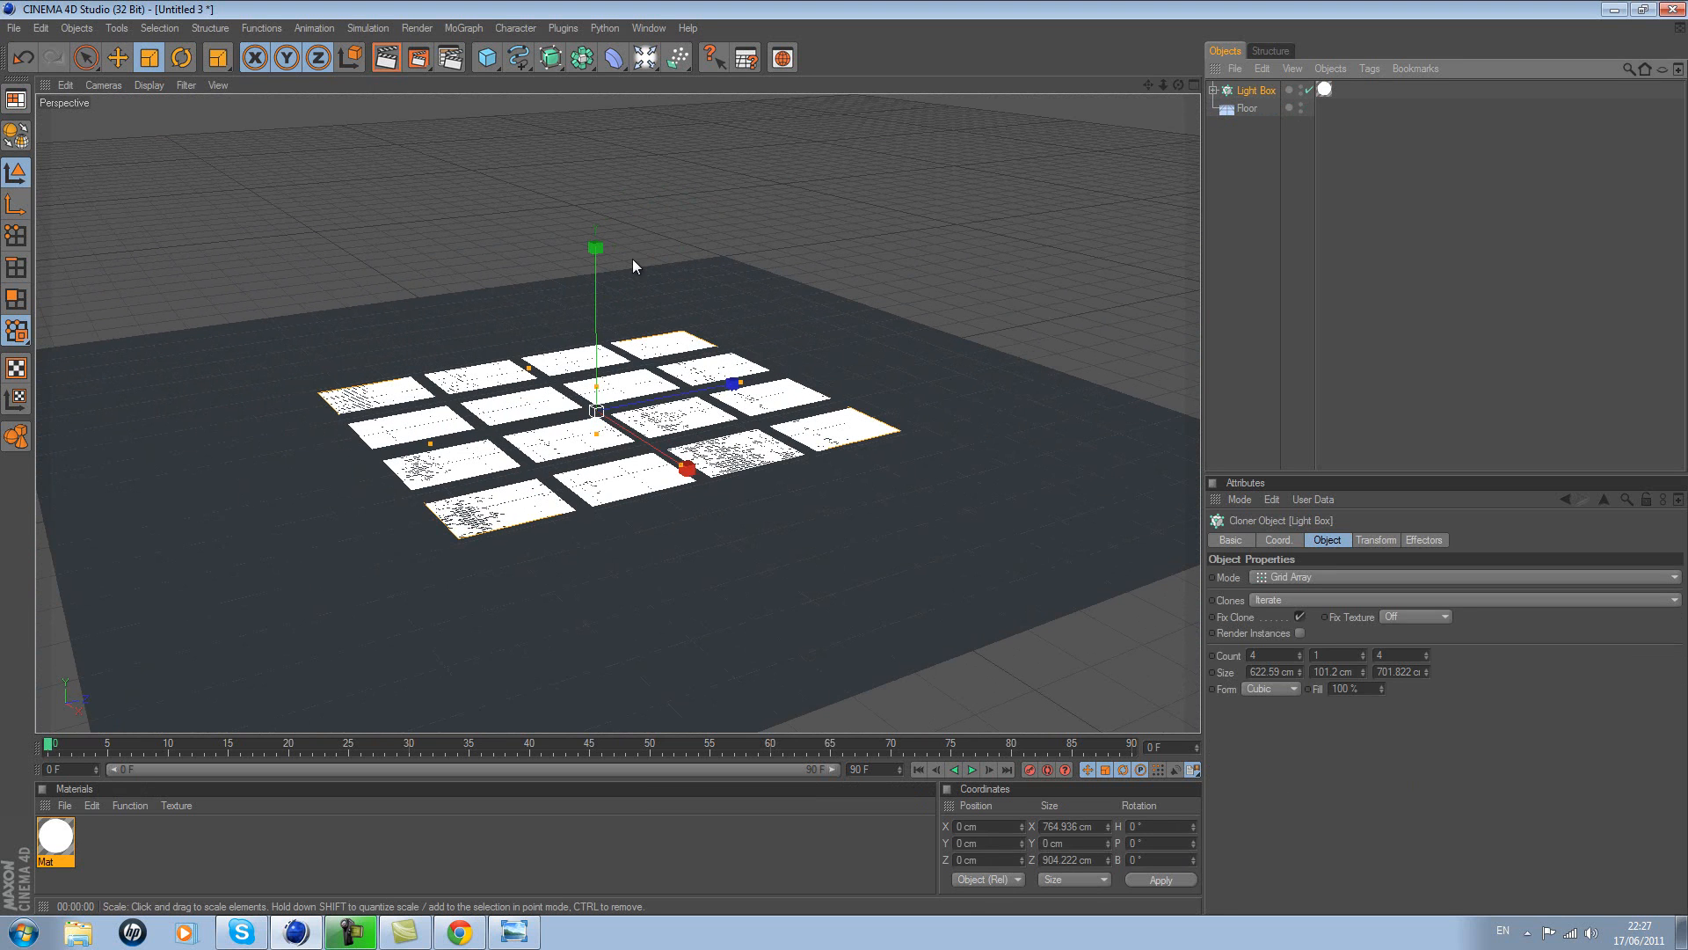
click(117, 57)
drag(647, 306, 1107, 253)
drag(1167, 89, 1056, 91)
drag(606, 132, 844, 453)
drag(1163, 85, 846, 458)
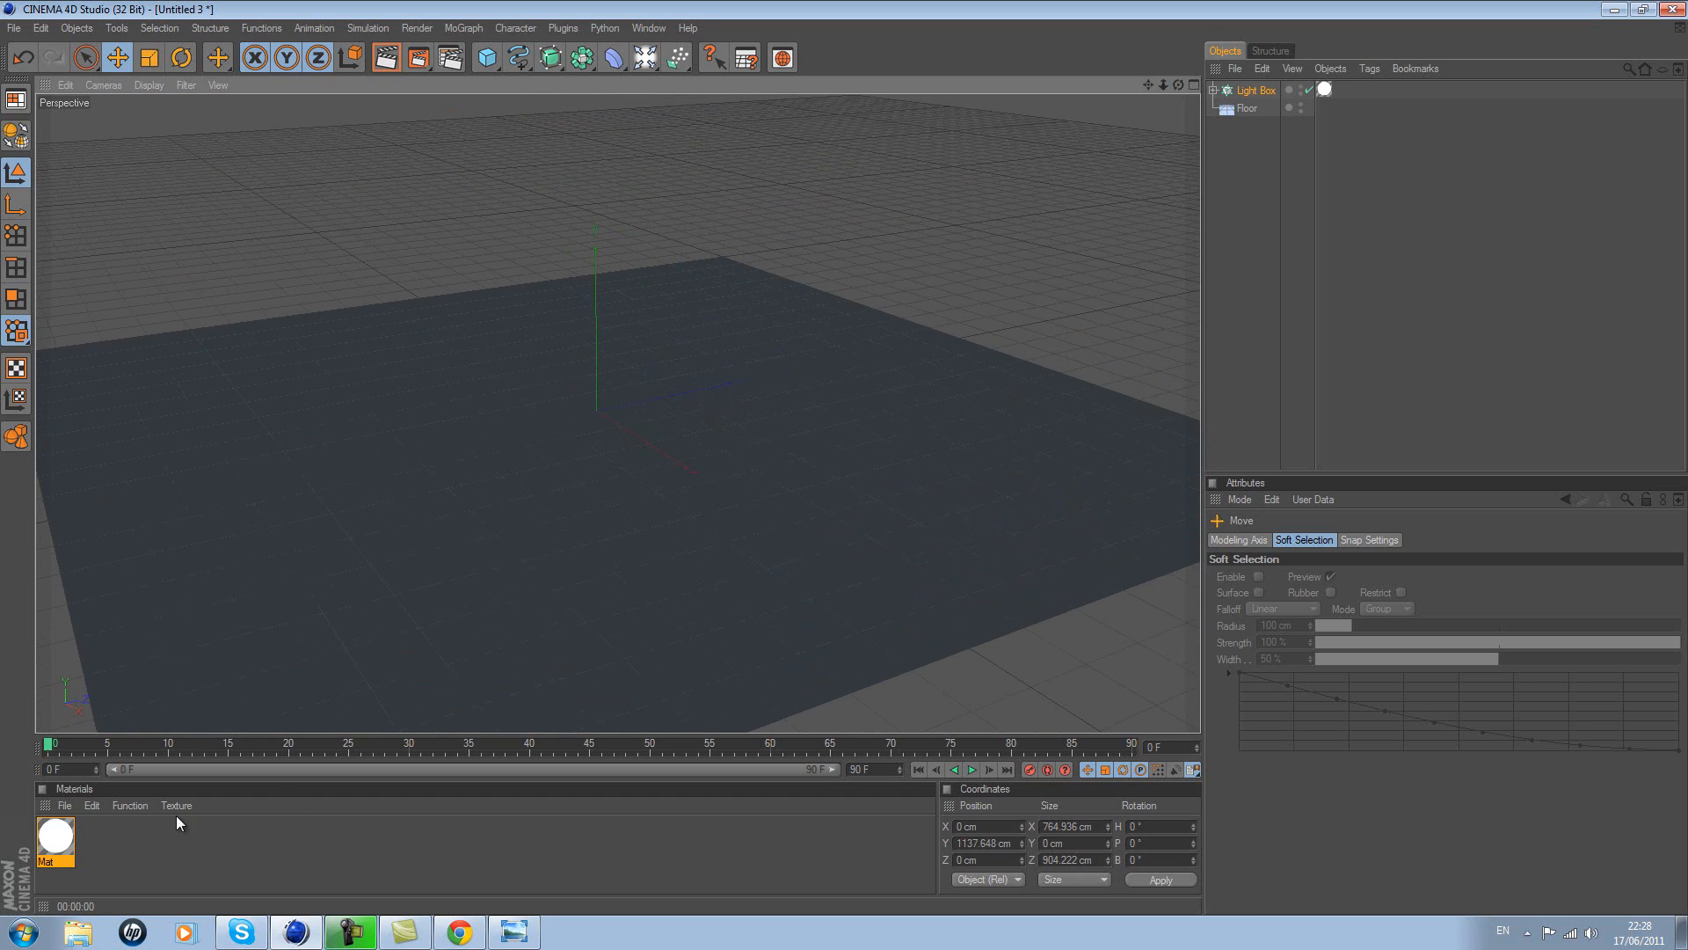
- Create a second material with the Specular channel disabled and its color set to black
double_click(133, 852)
double_click(59, 842)
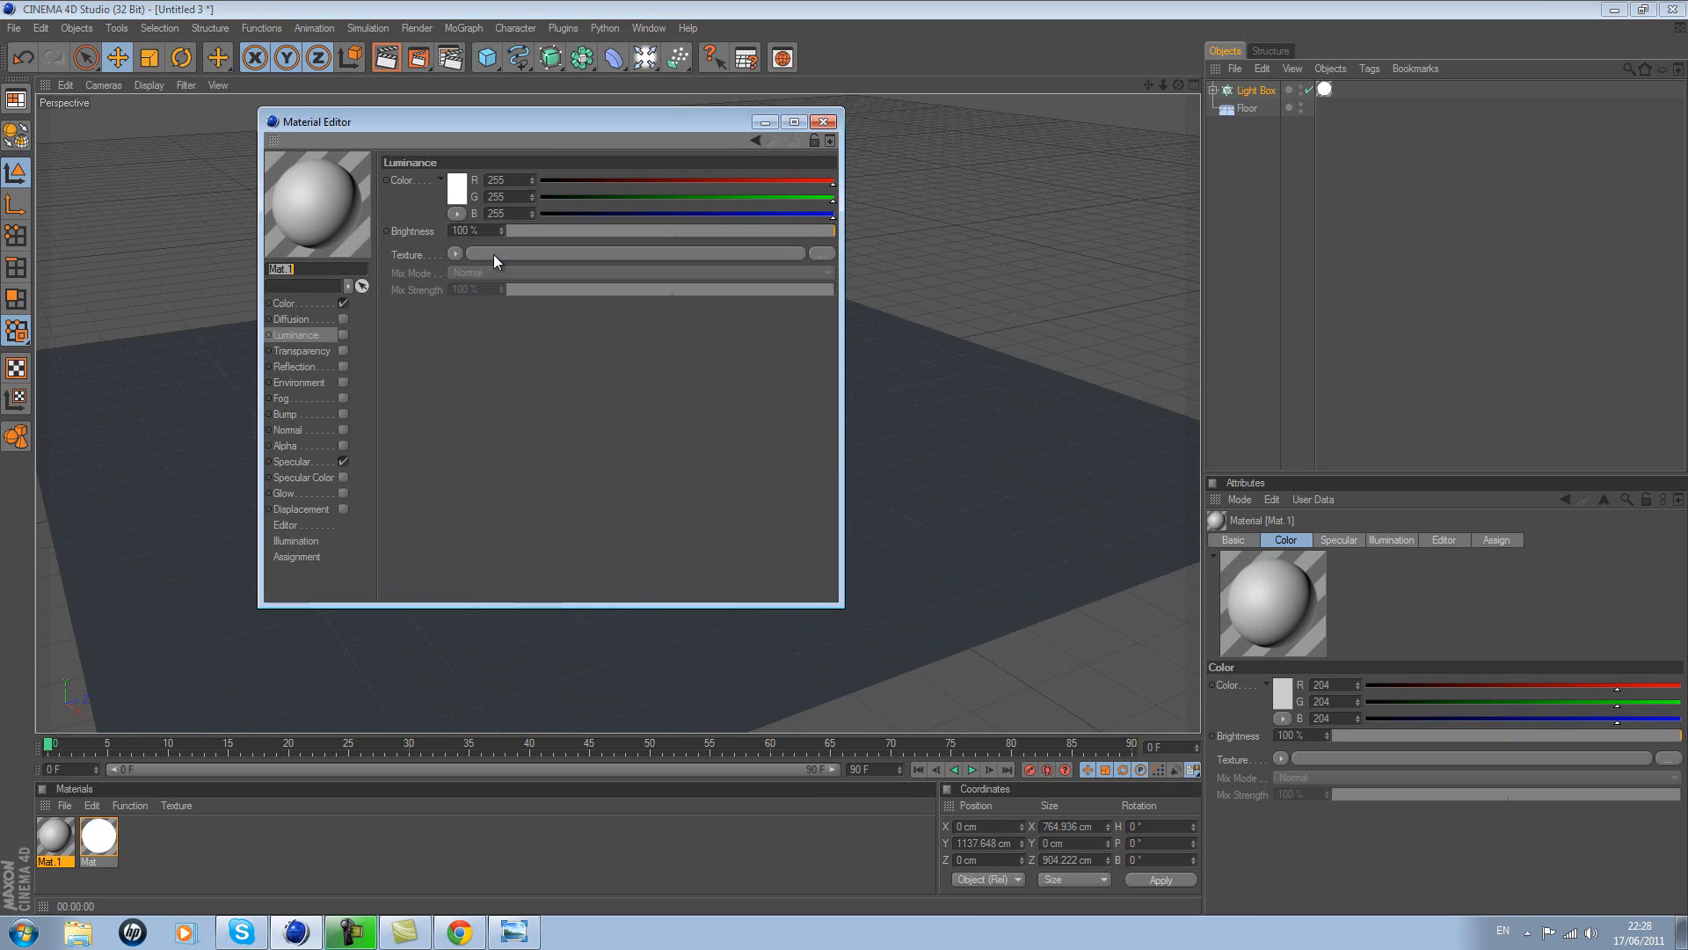
click(344, 462)
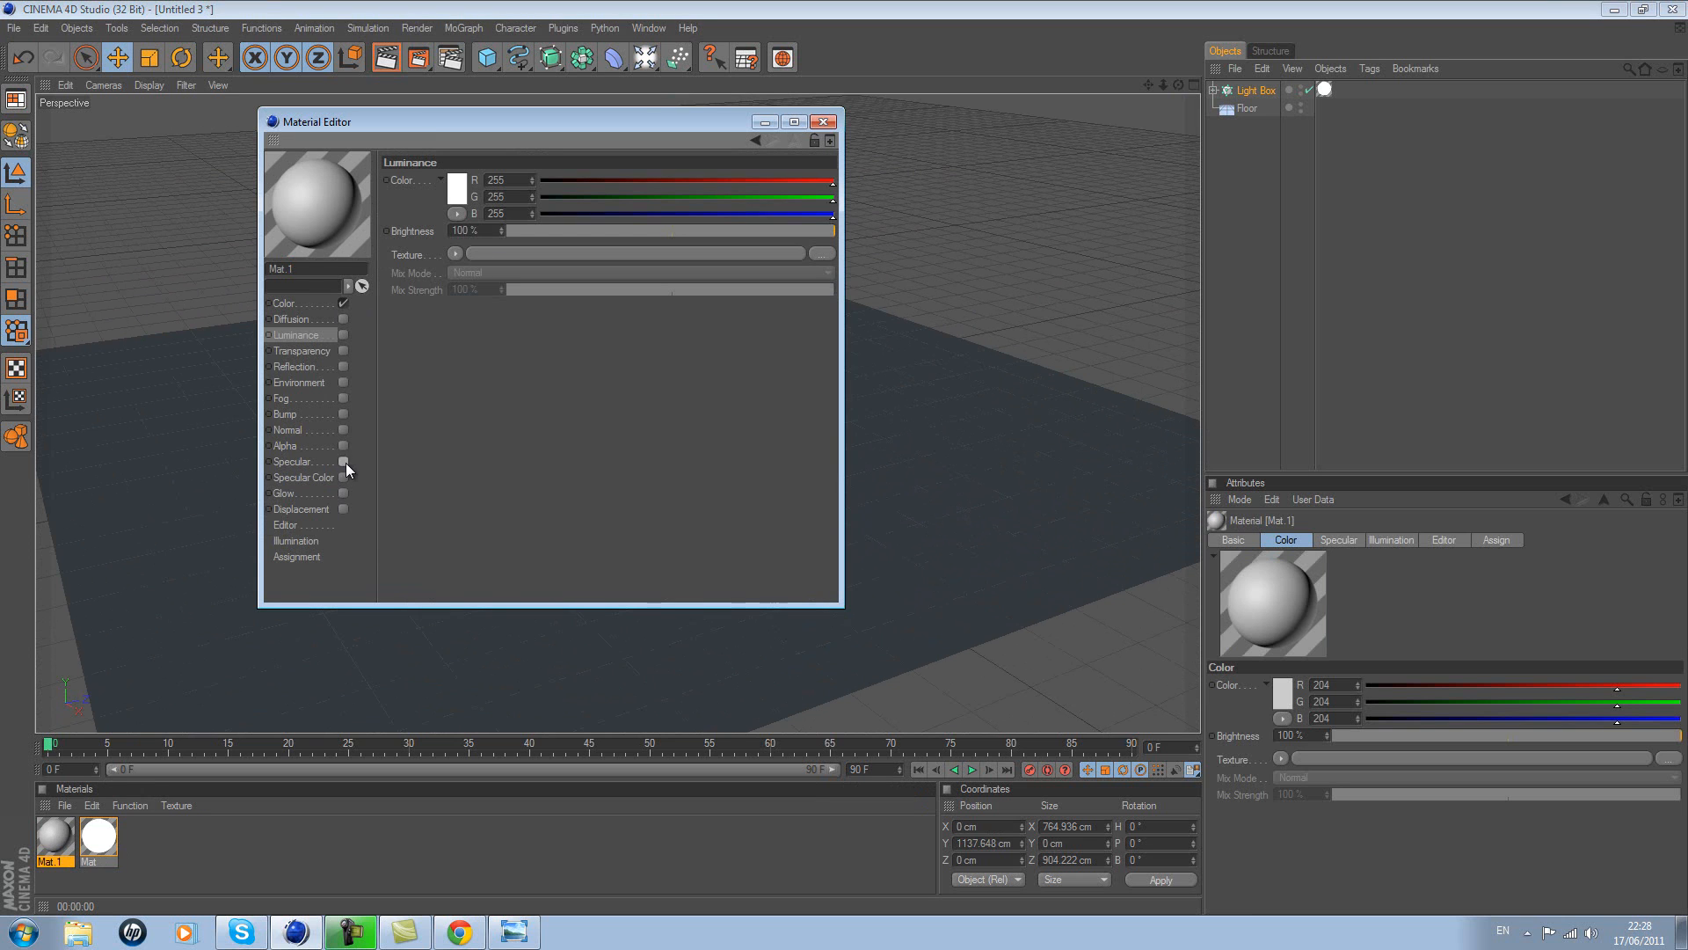
click(324, 303)
click(460, 179)
click(429, 211)
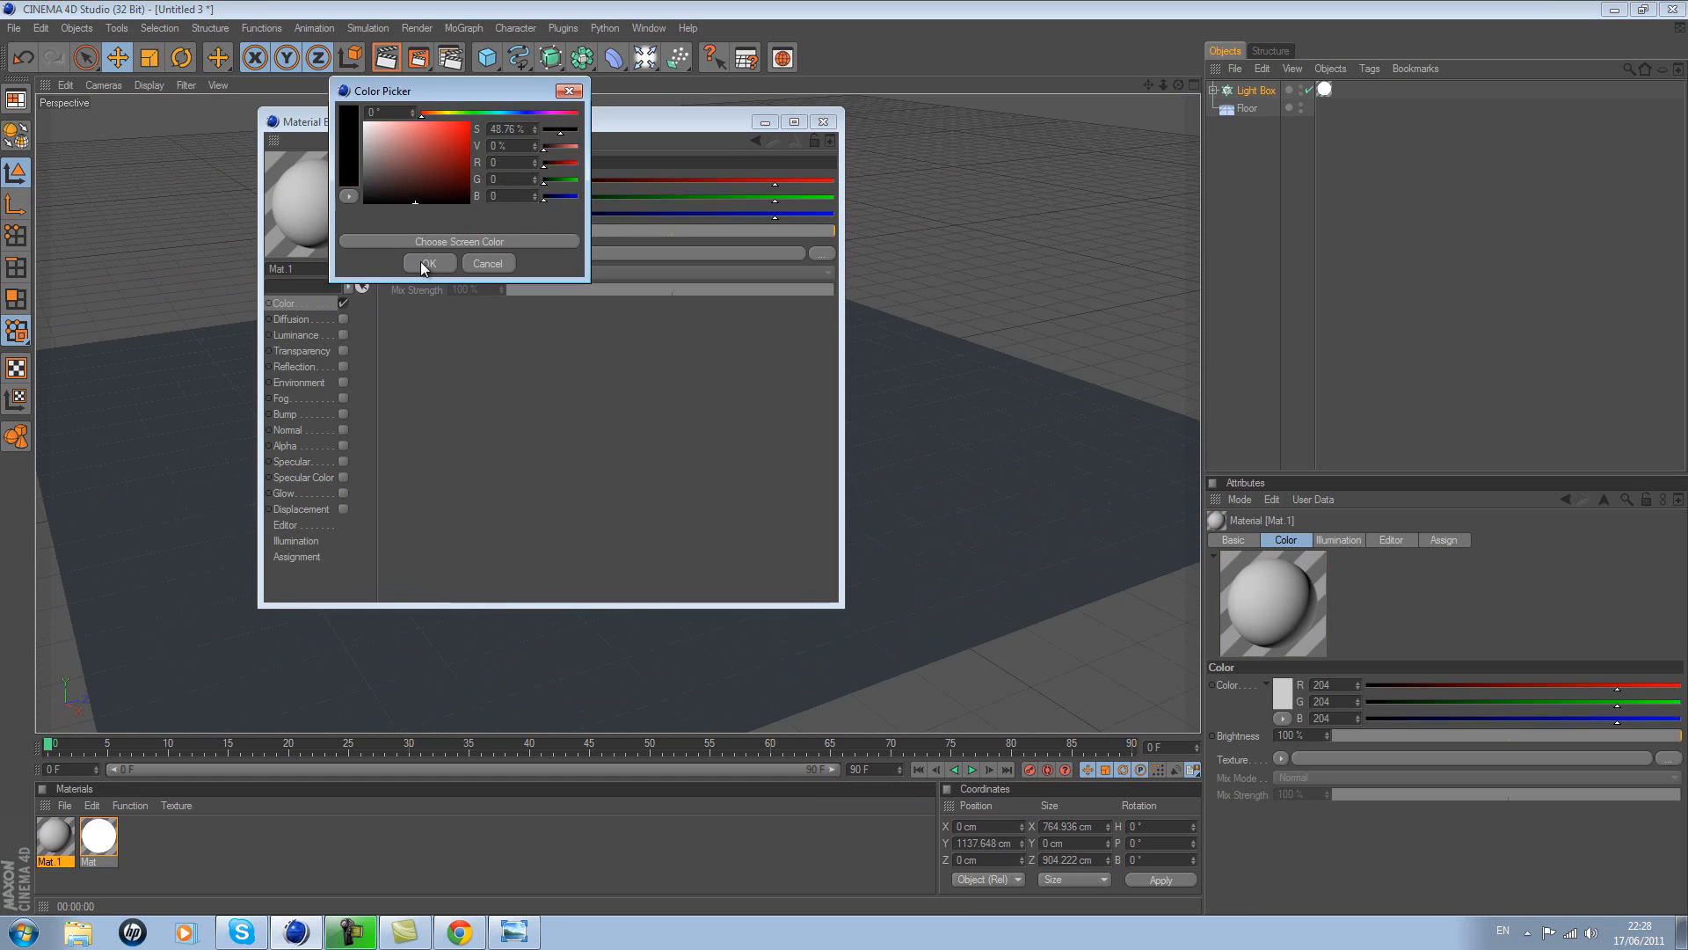
click(420, 260)
- Enable the black material's Reflection channel at 20% brightness with a Fresnel texture
click(307, 365)
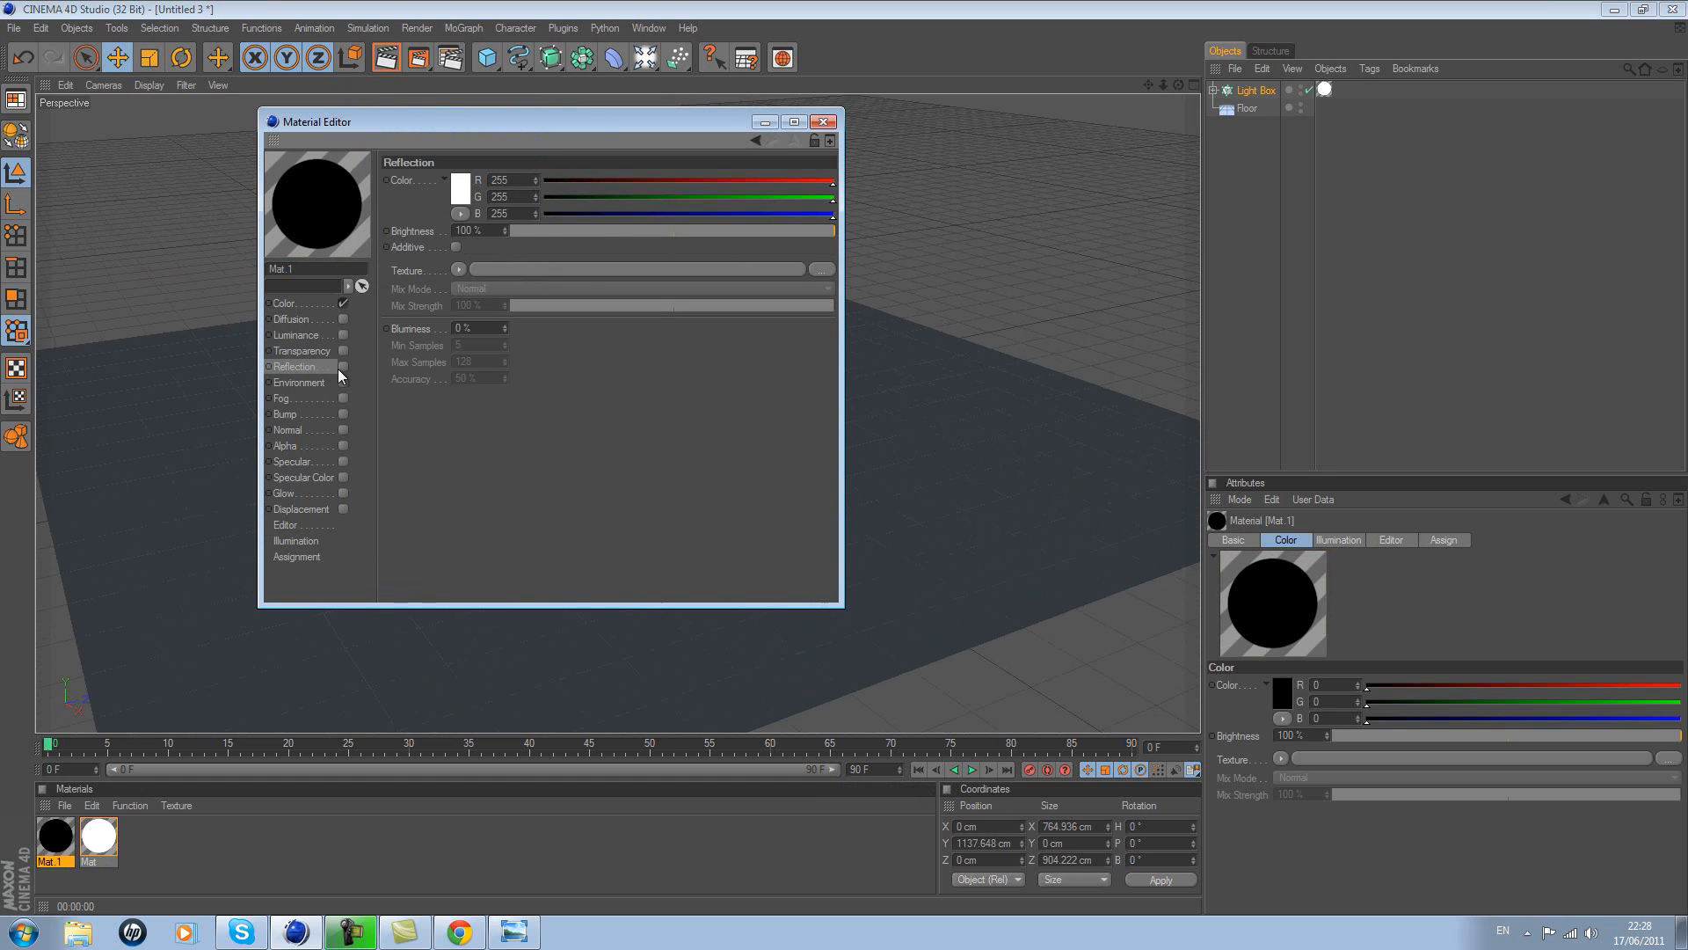
click(343, 365)
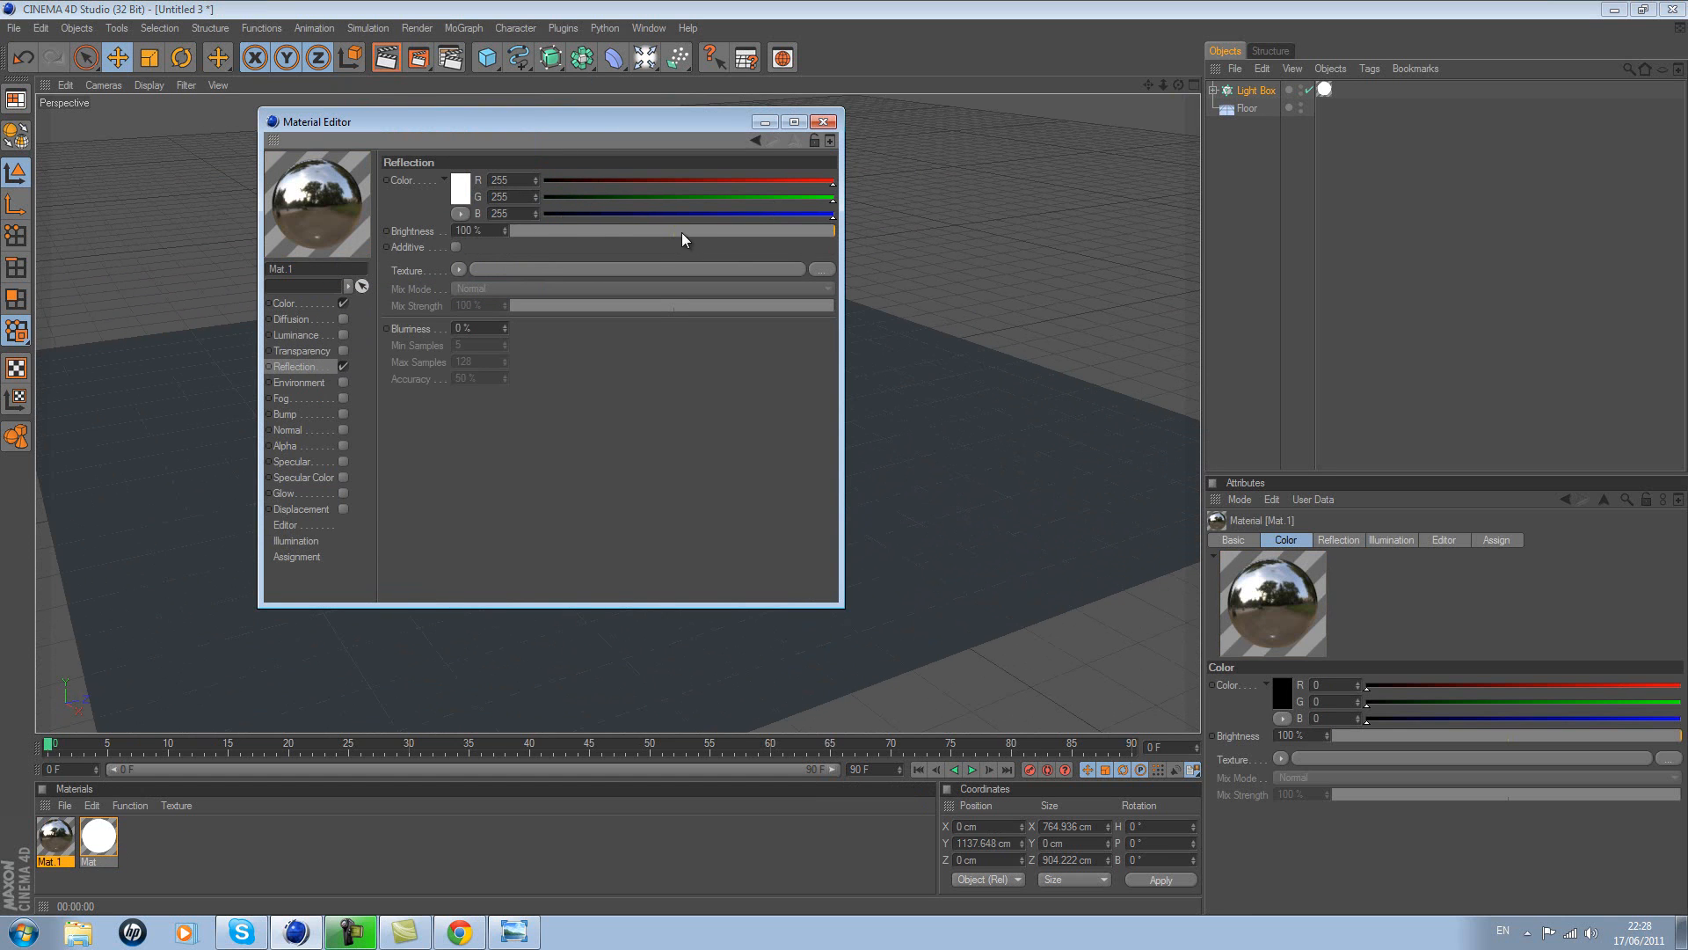
click(568, 230)
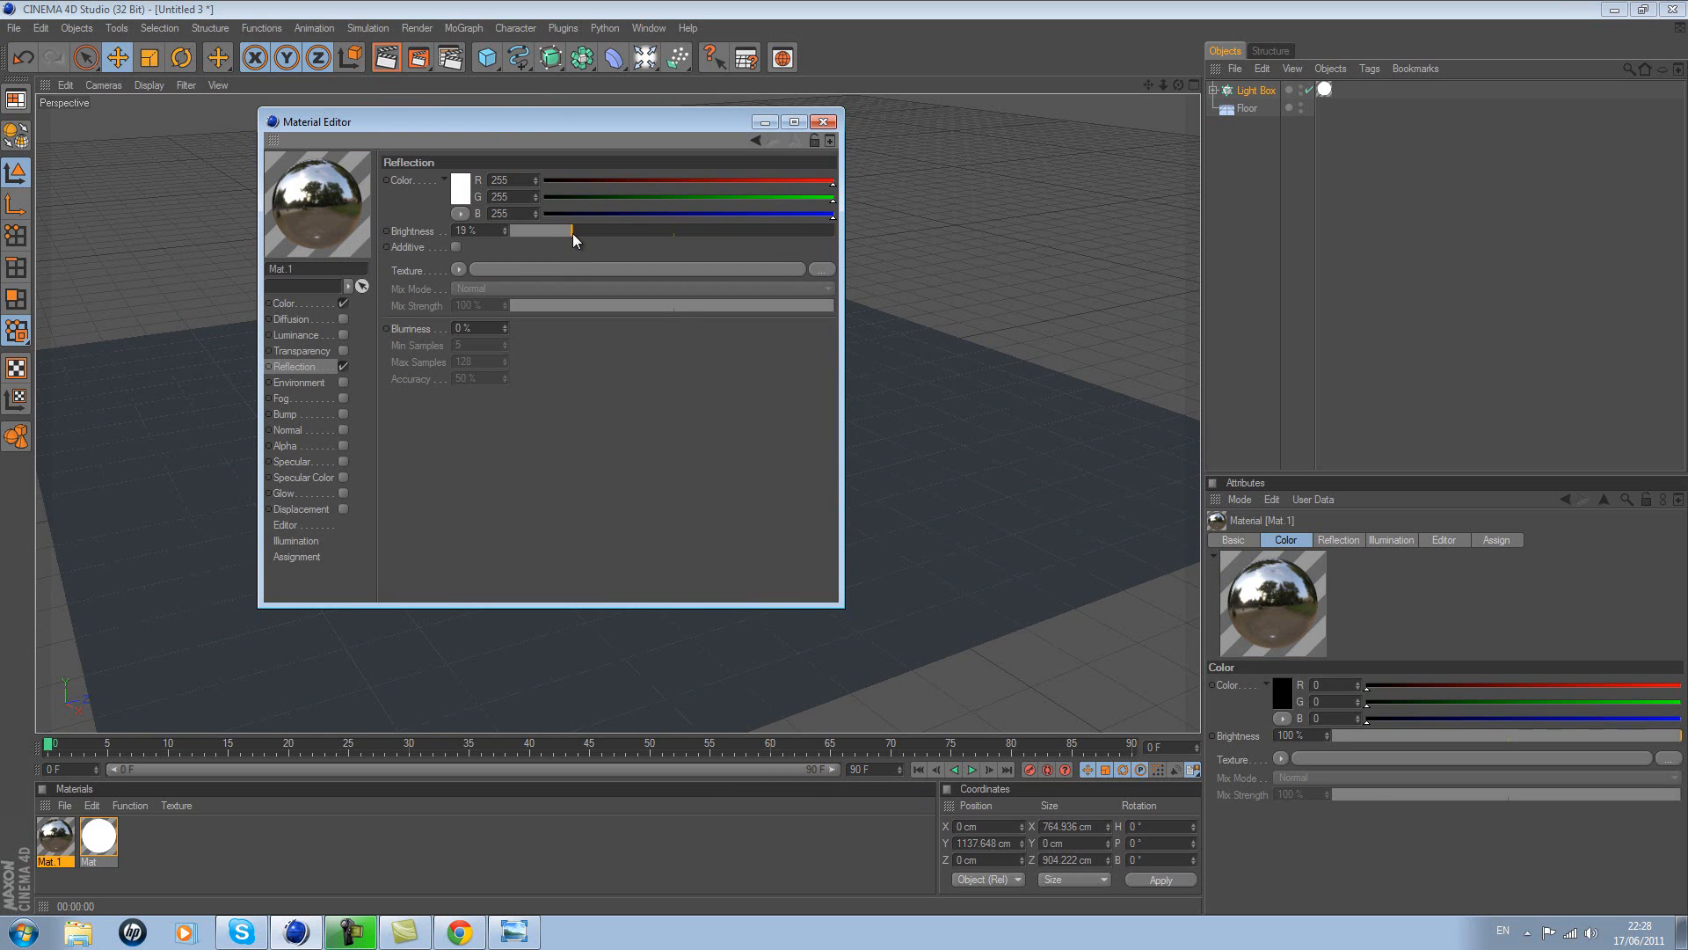
click(459, 269)
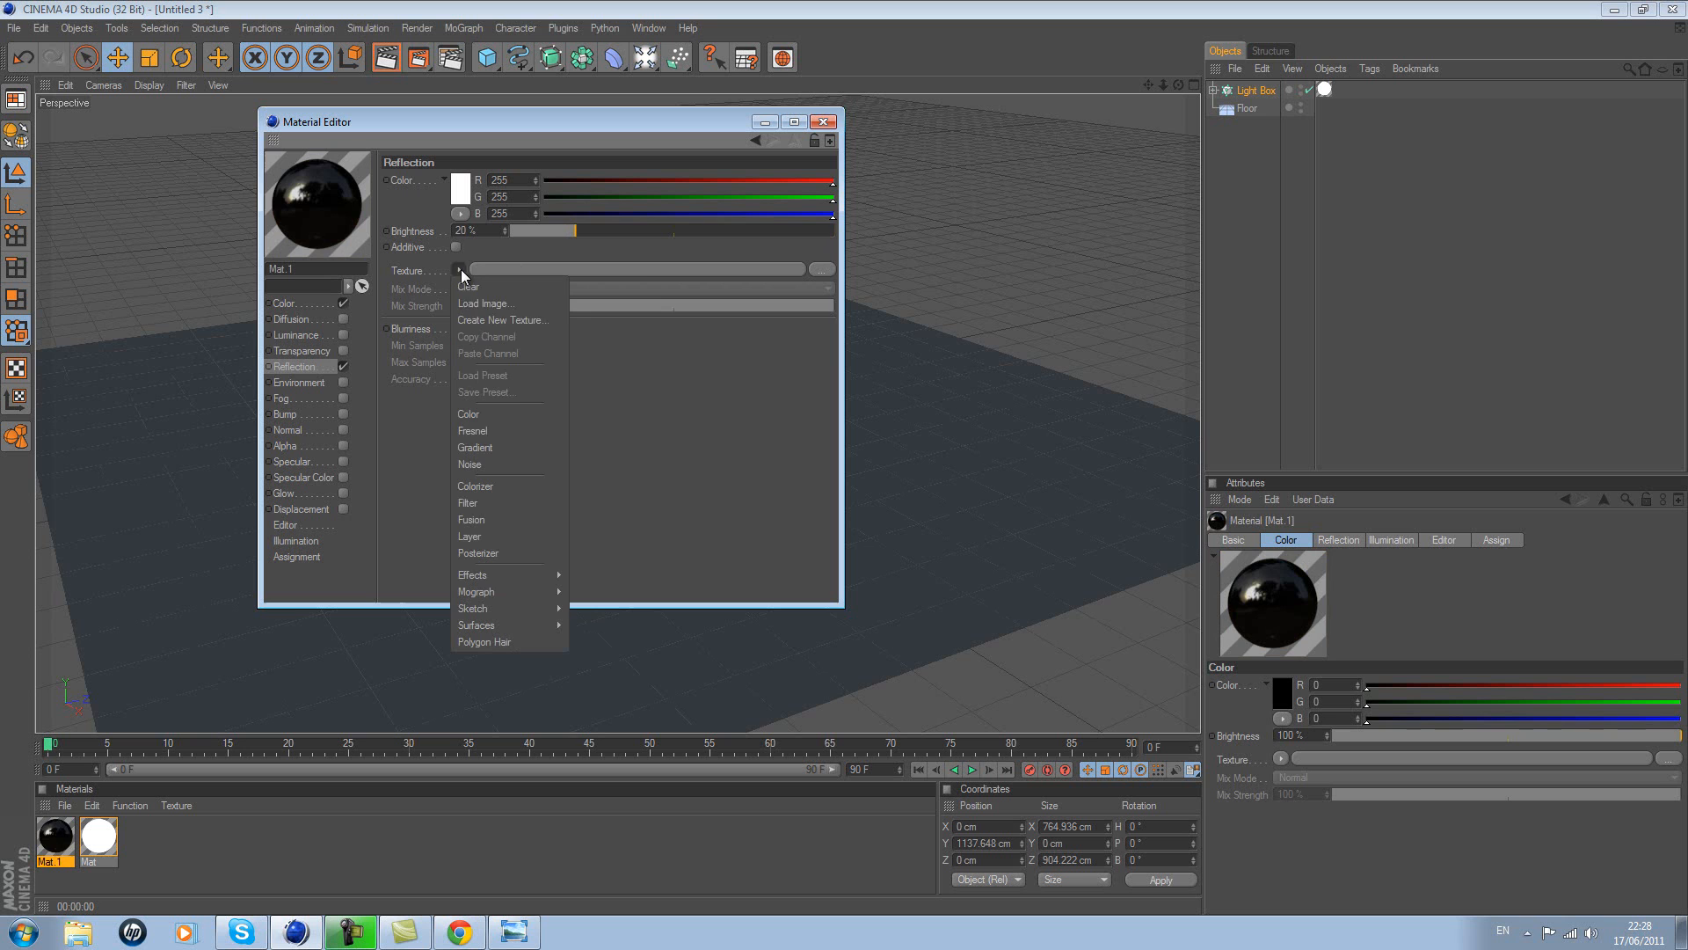
click(474, 413)
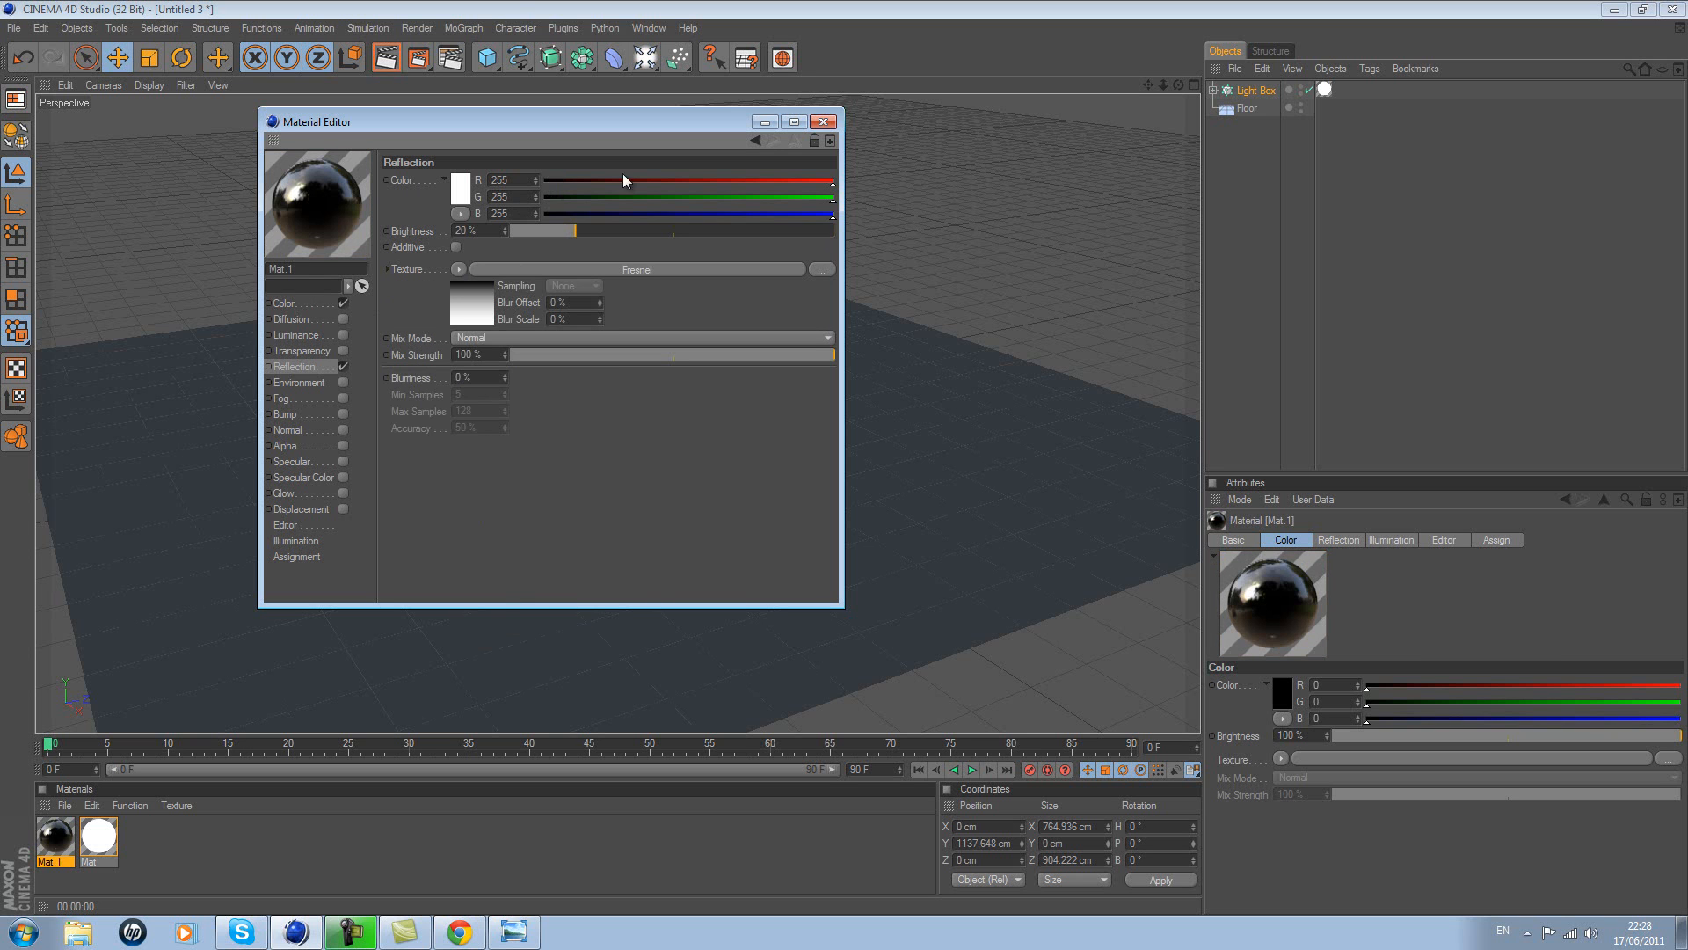
click(823, 122)
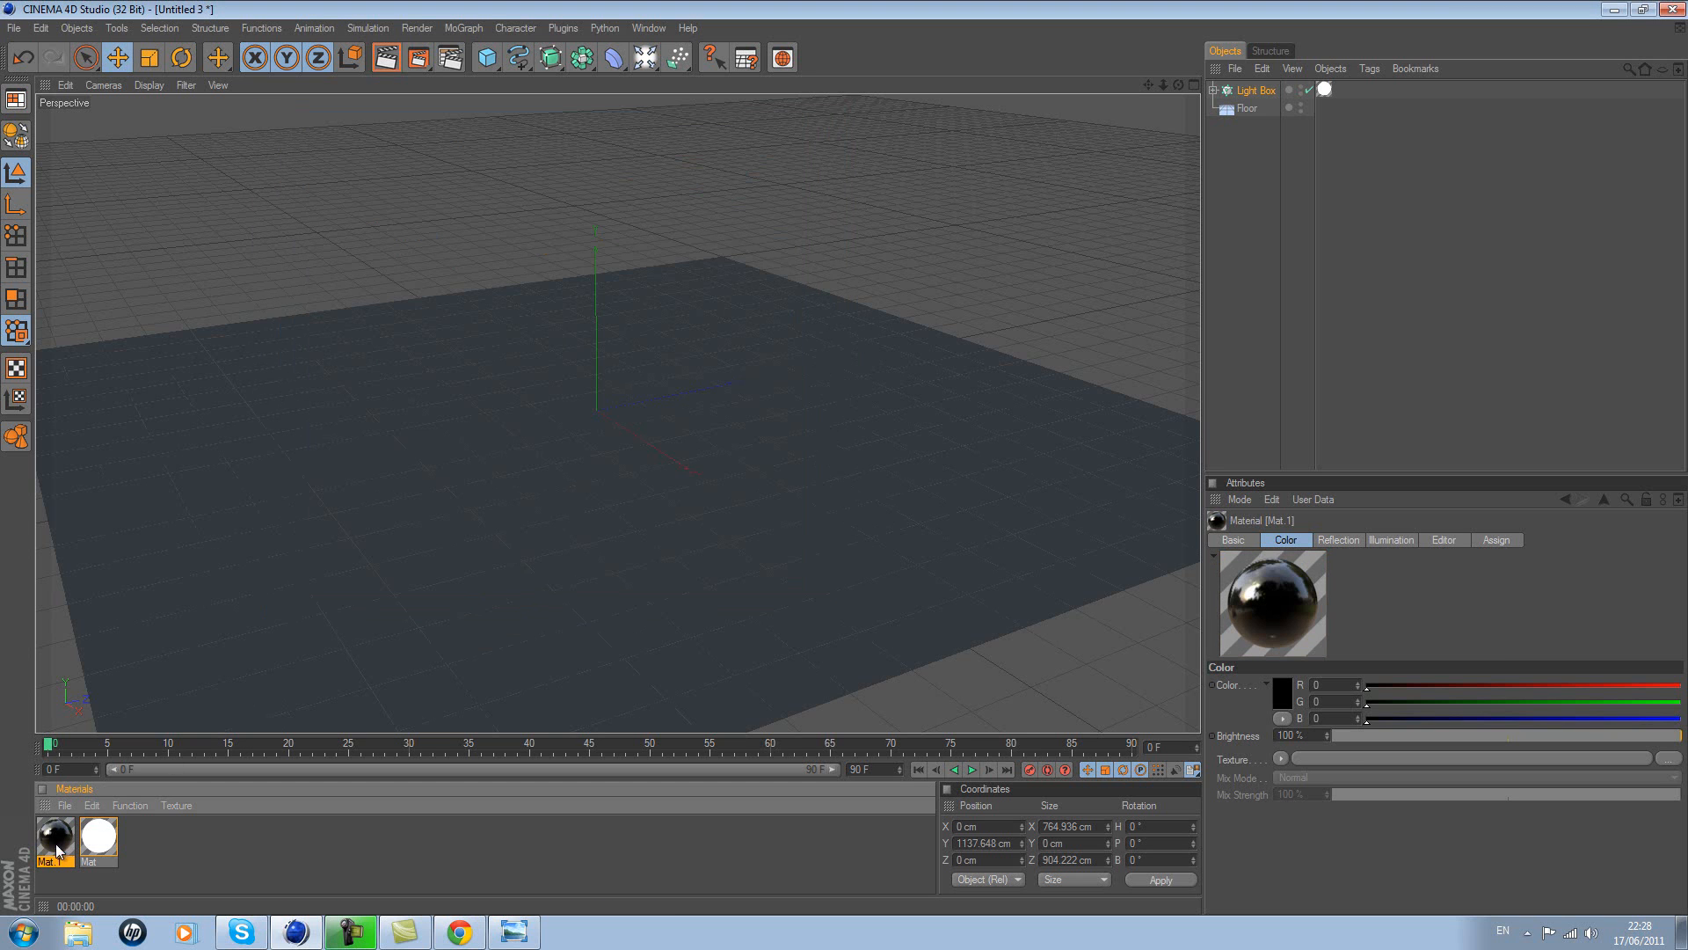
- Apply the black reflective material to the Floor
drag(57, 839, 600, 450)
alt+drag(1181, 112, 844, 463)
click(1359, 217)
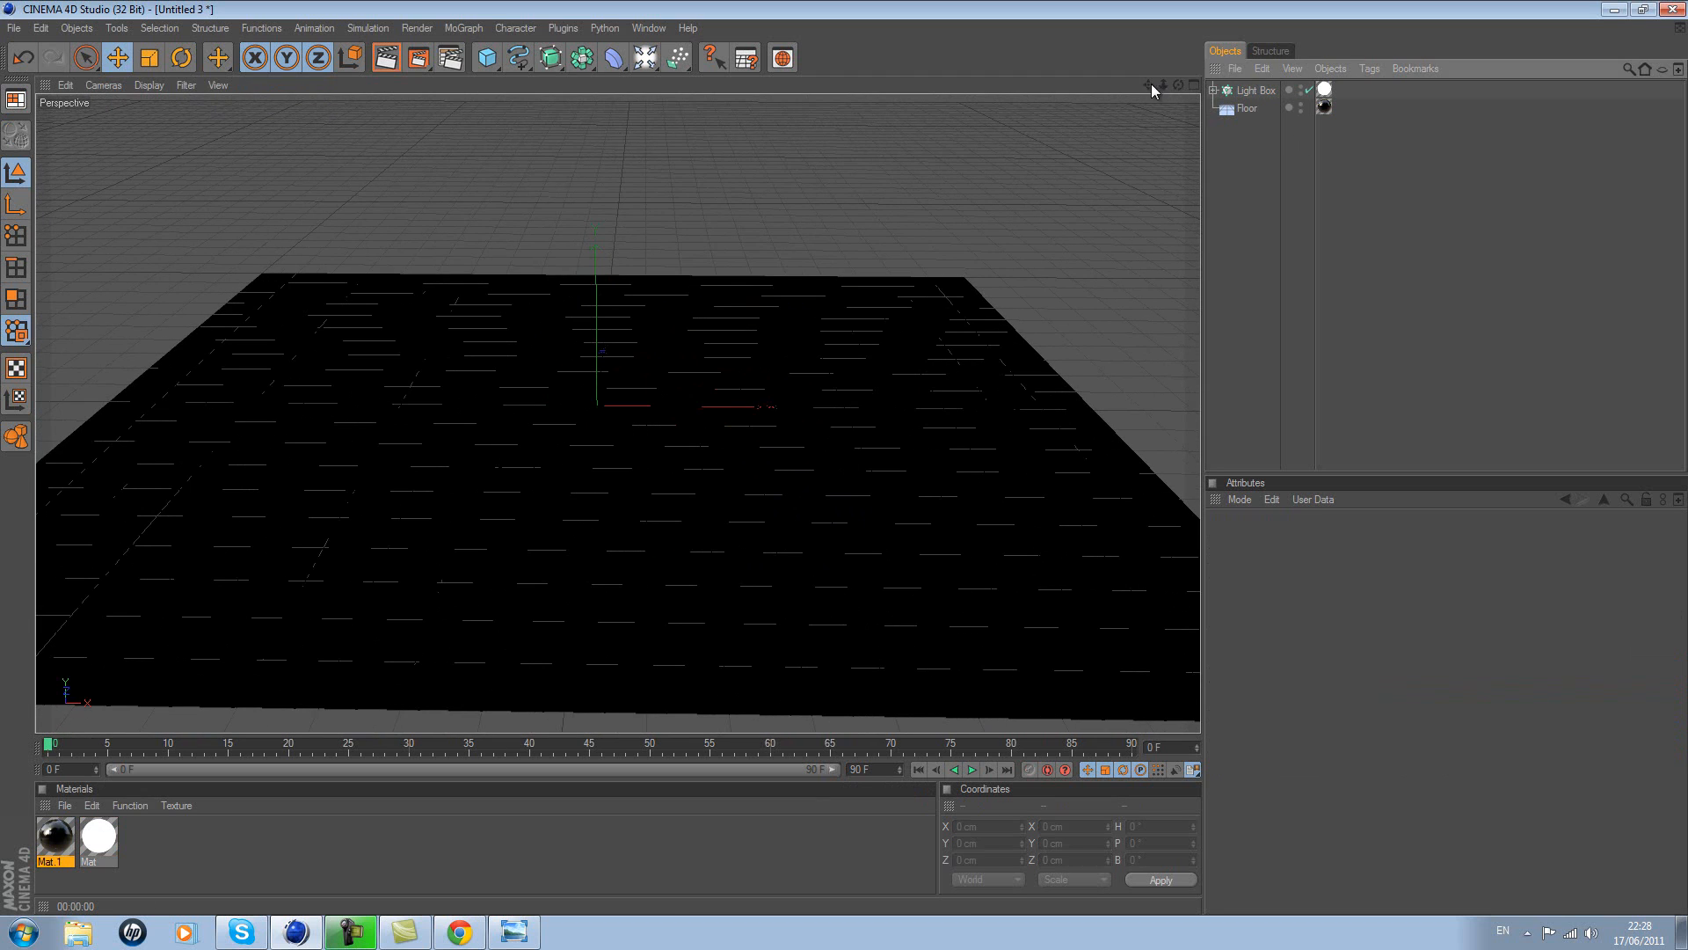
- Add a Sphere and raise it to about 102 cm in Y so it rests on the floor
drag(1154, 85, 1143, 65)
click(489, 59)
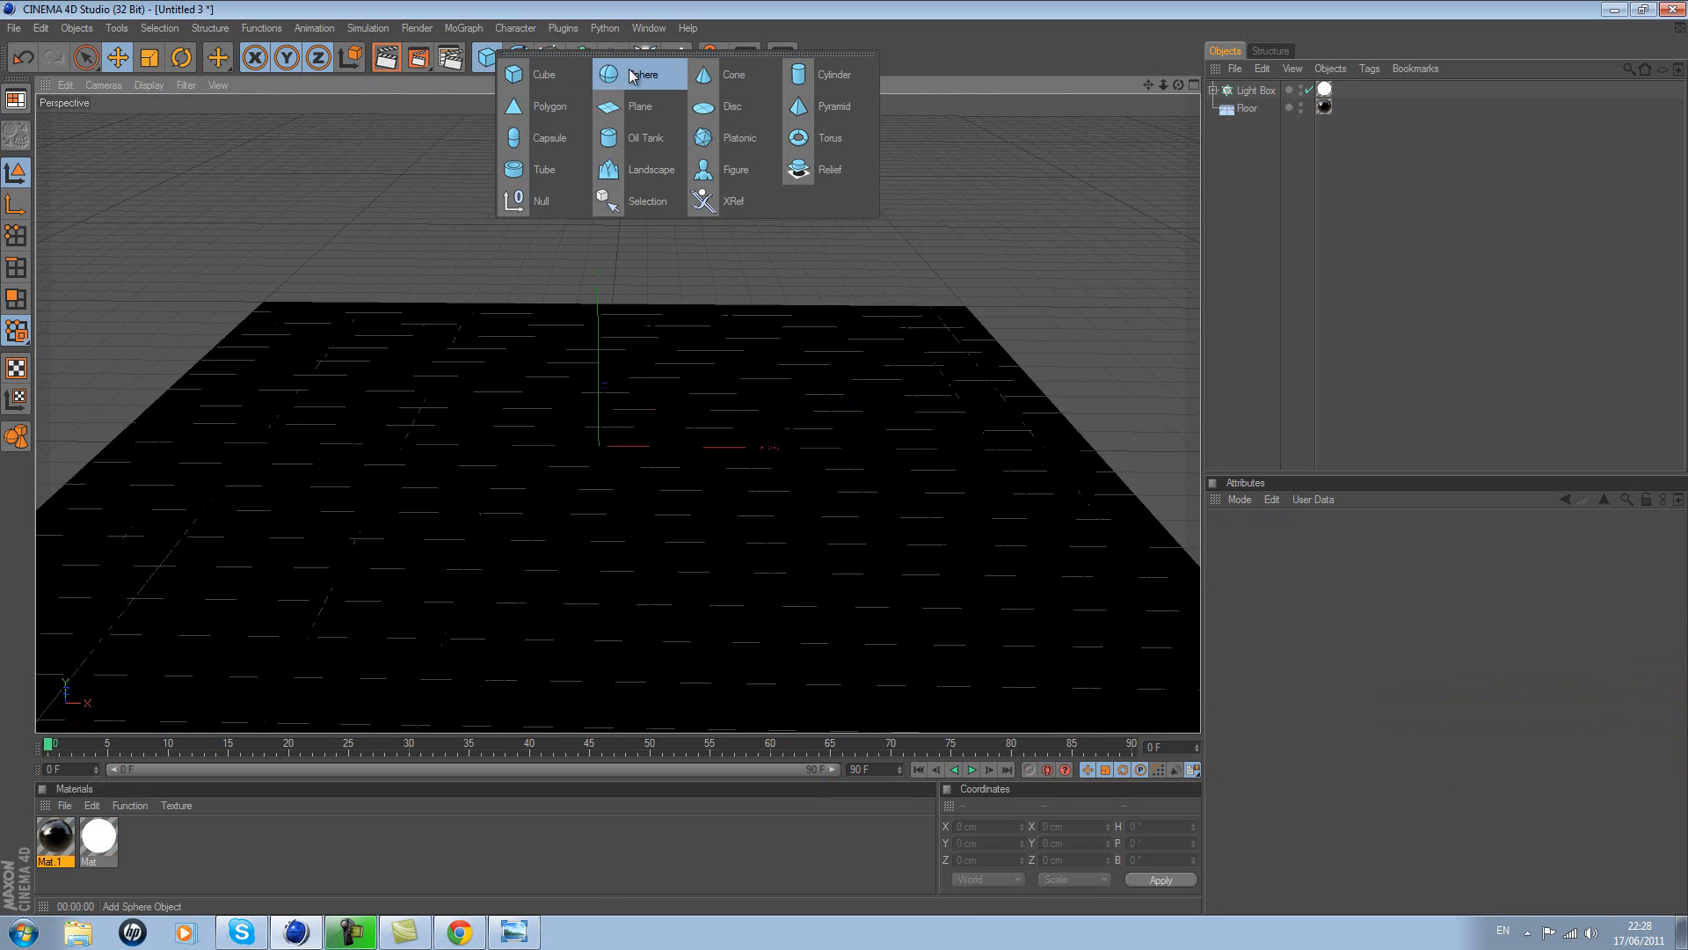
click(629, 74)
drag(845, 458, 844, 457)
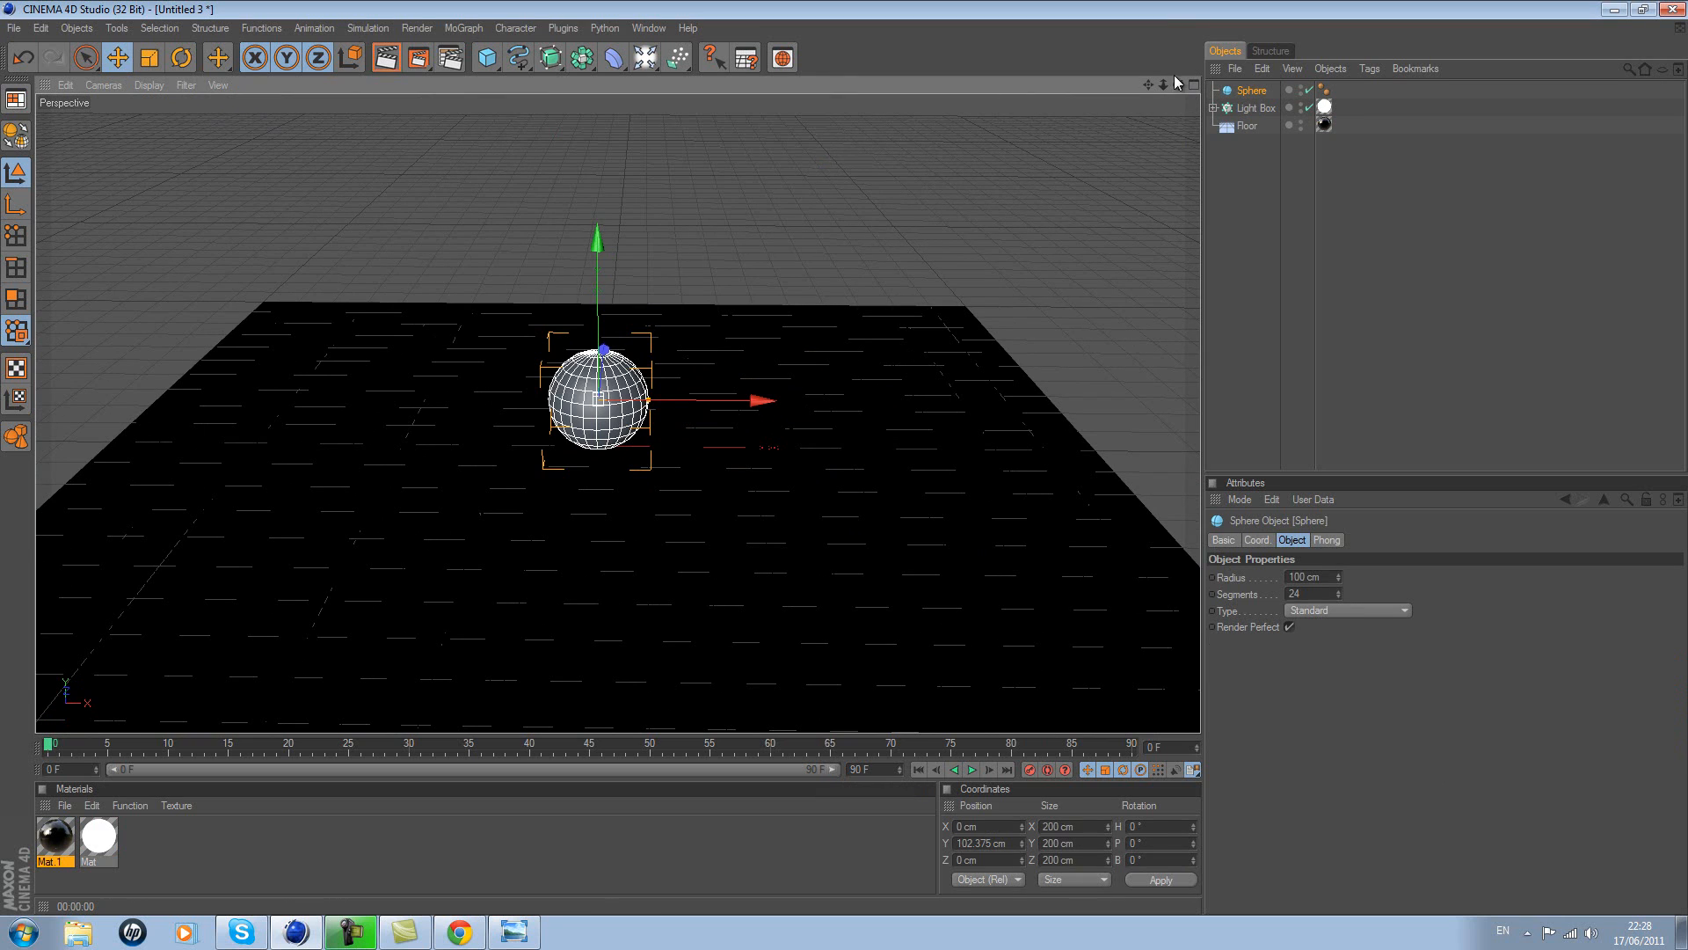
- Add a MoGraph Cloner and make the Sphere its child
drag(1177, 86, 925, 160)
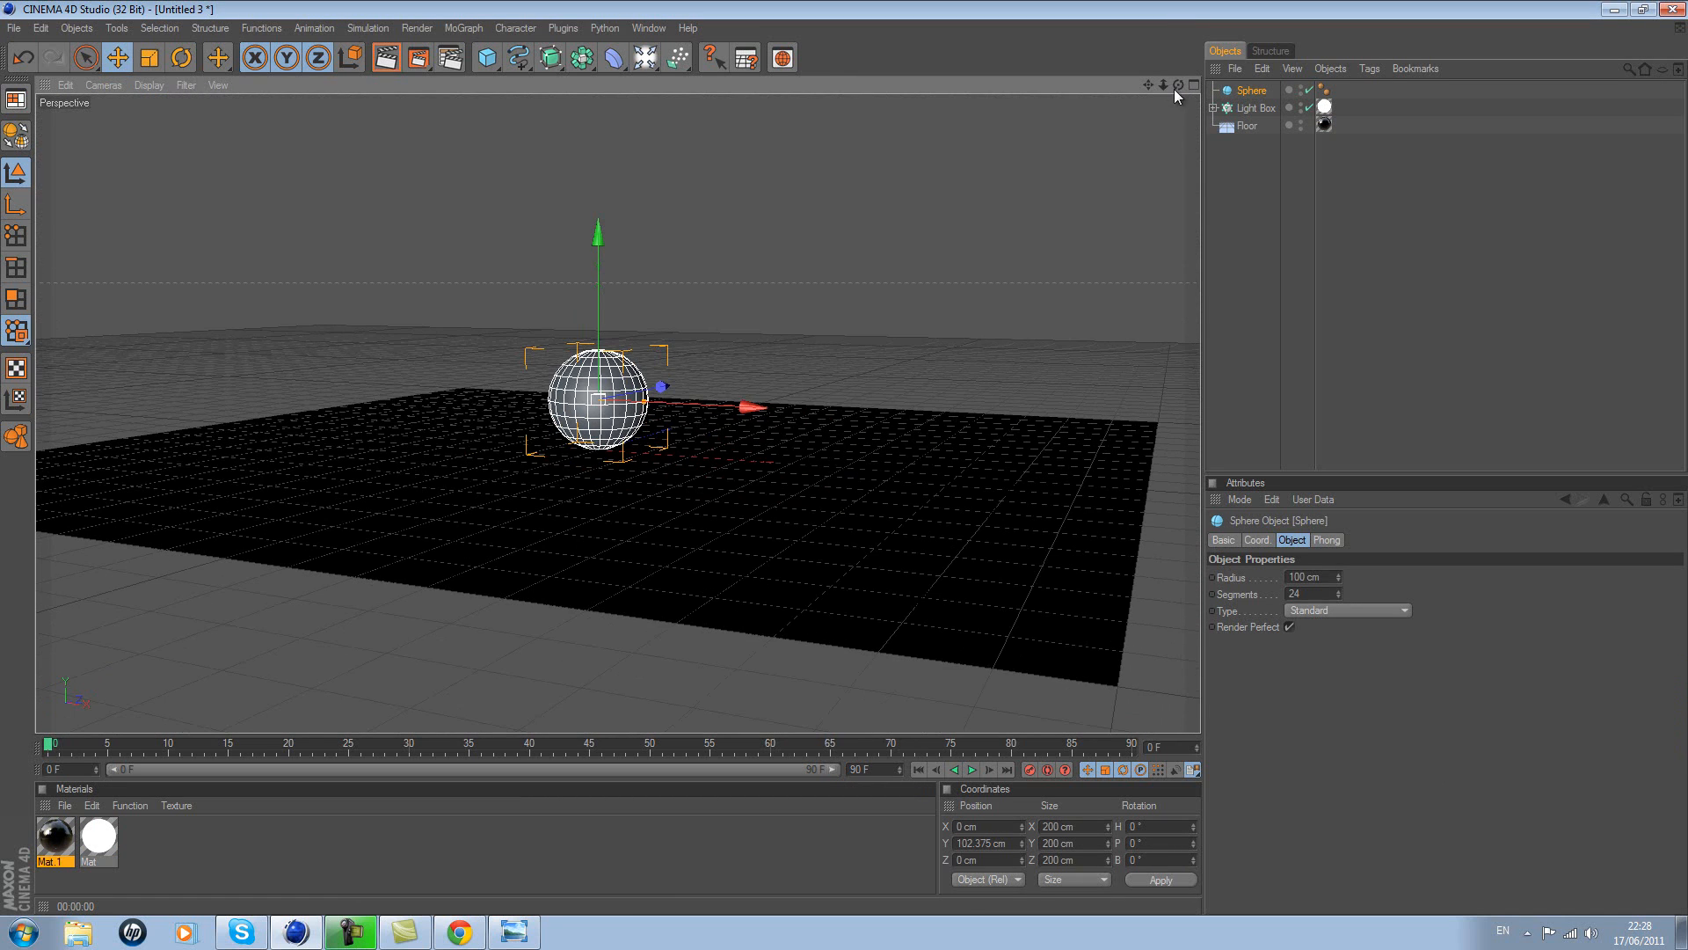
drag(1175, 90, 844, 457)
click(463, 28)
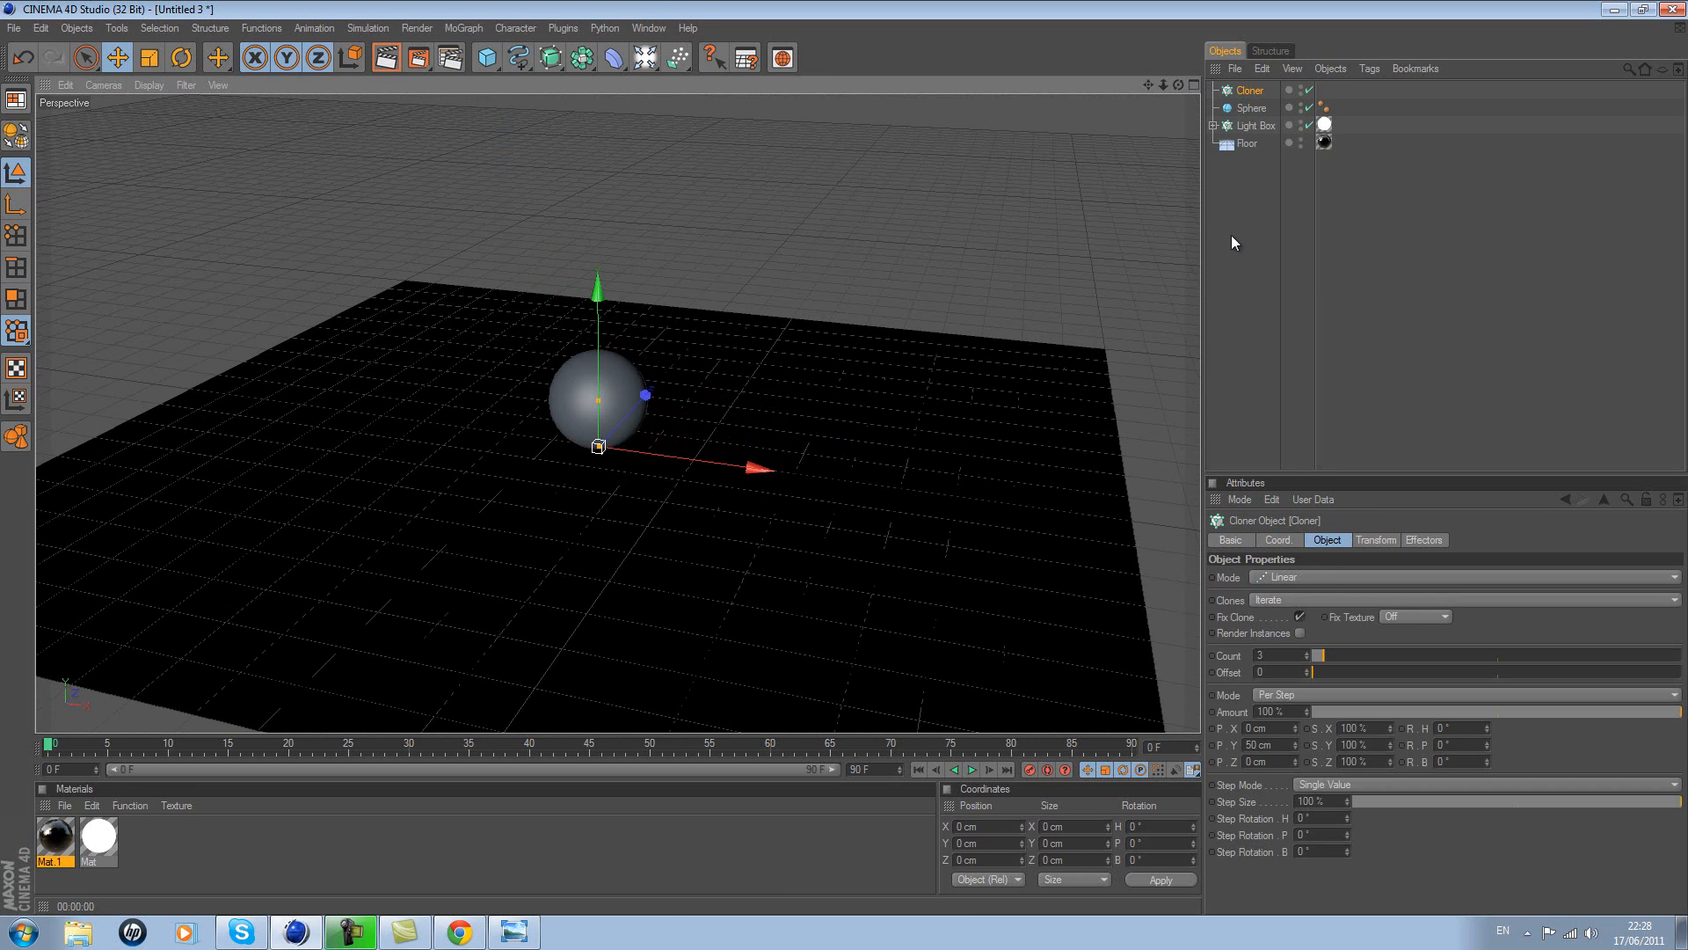
drag(1257, 109, 1256, 97)
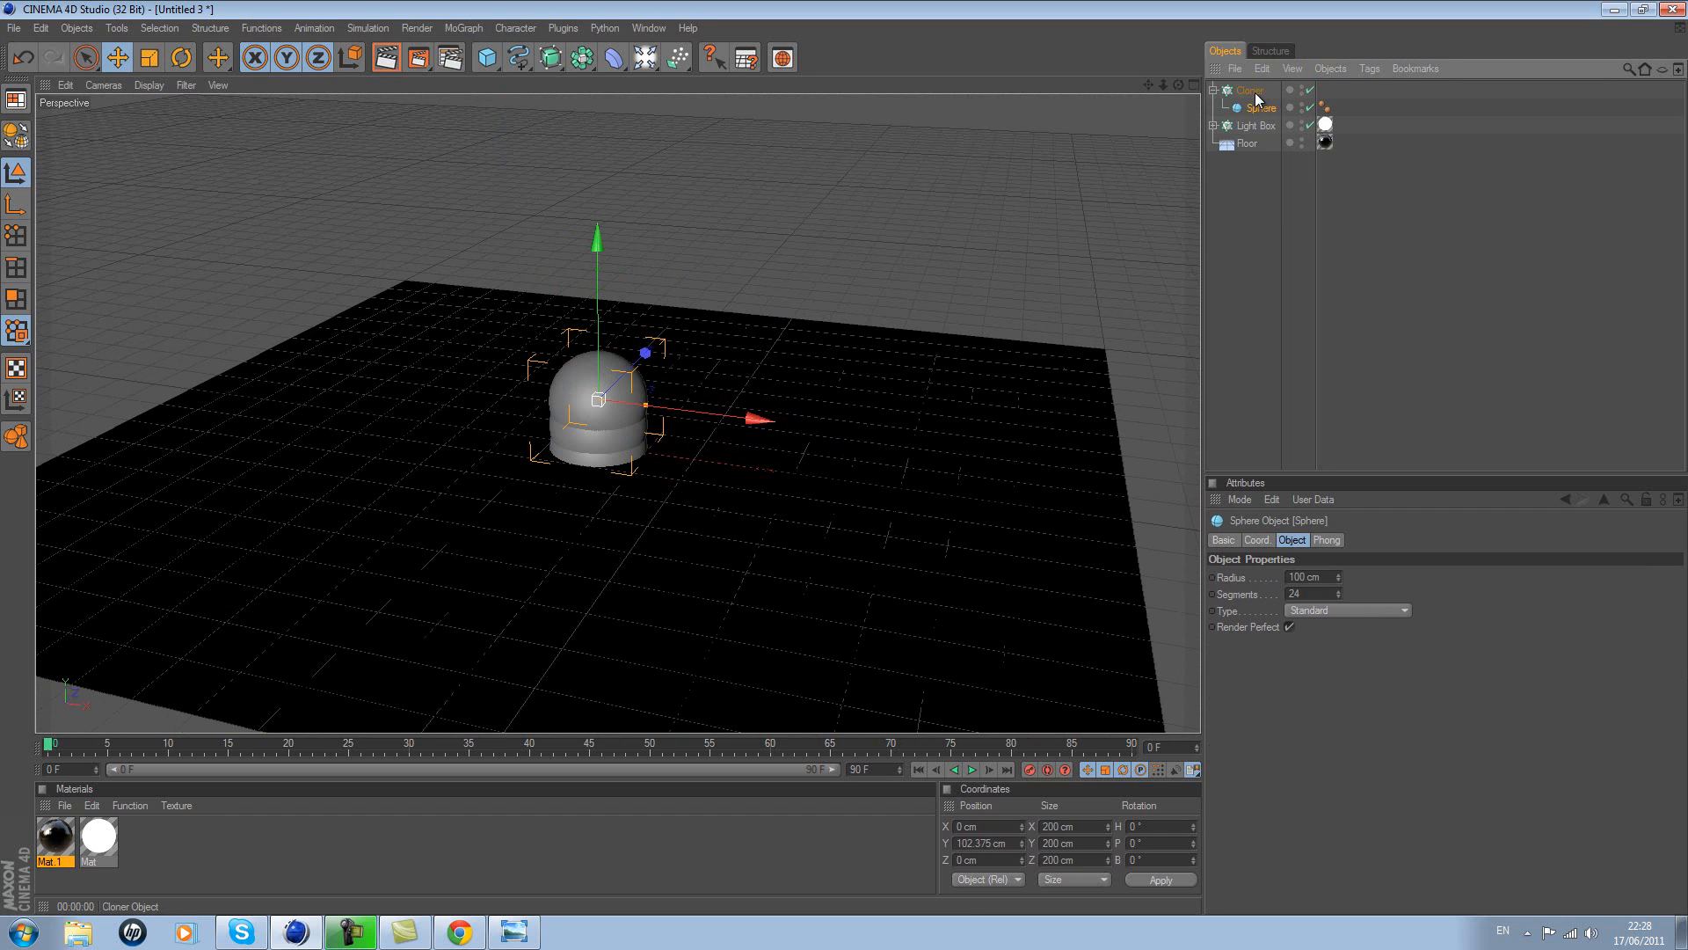
- Collapse the new Cloner in the object hierarchy and rename it Spheres
click(1213, 91)
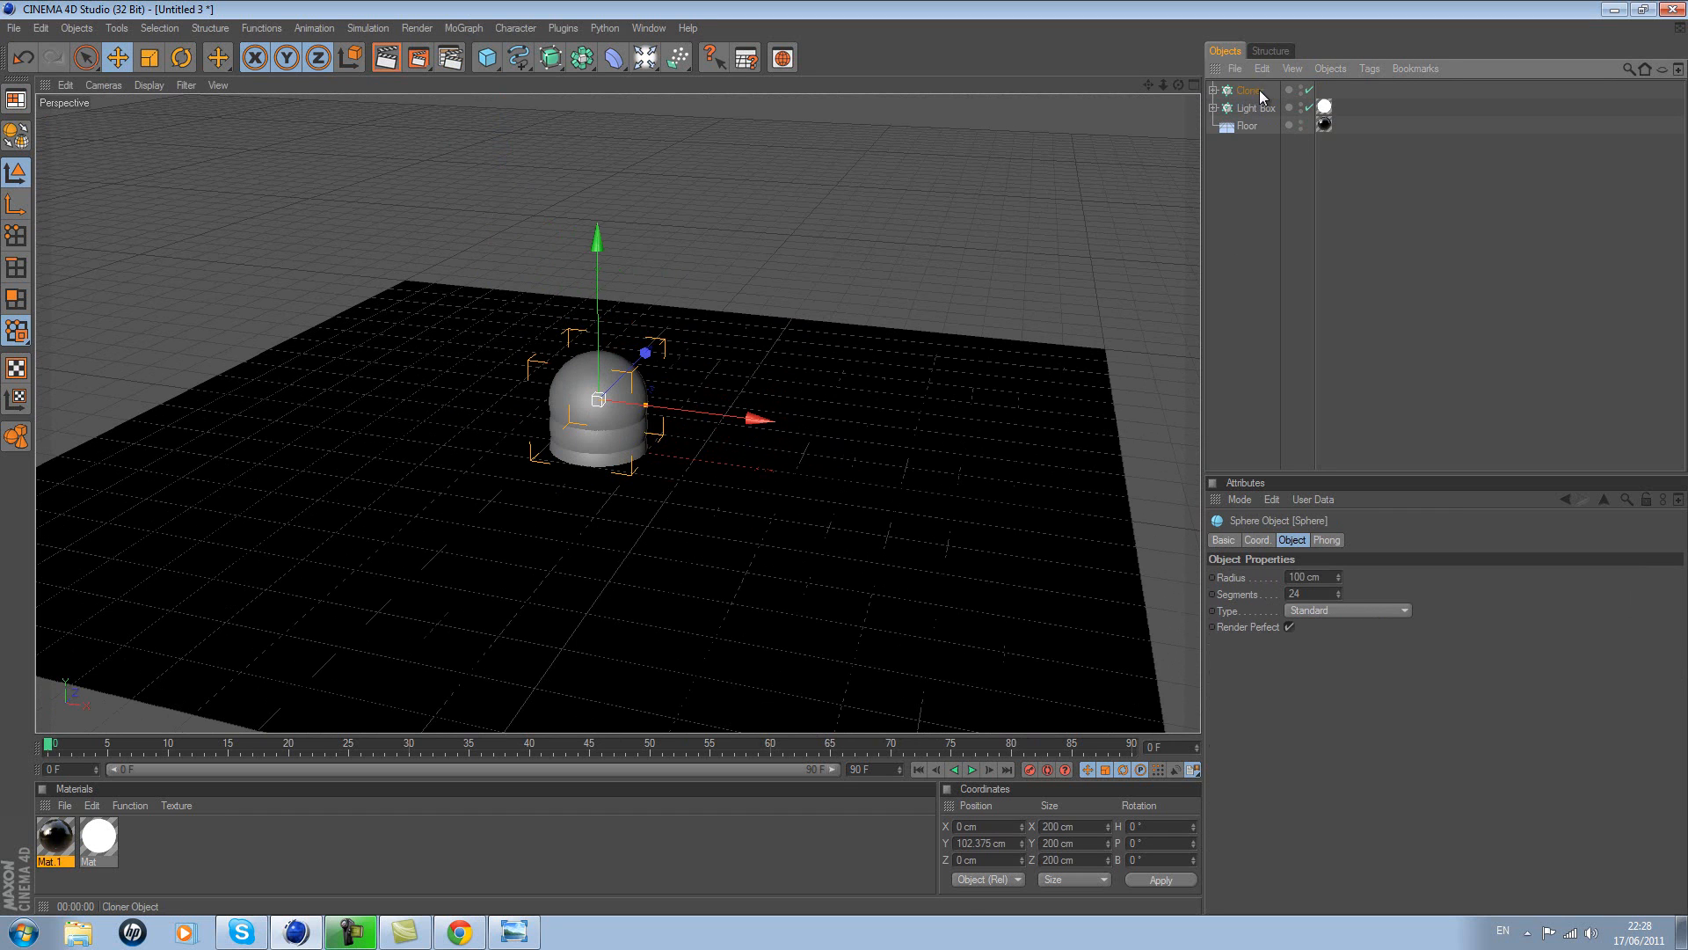
double_click(1254, 90)
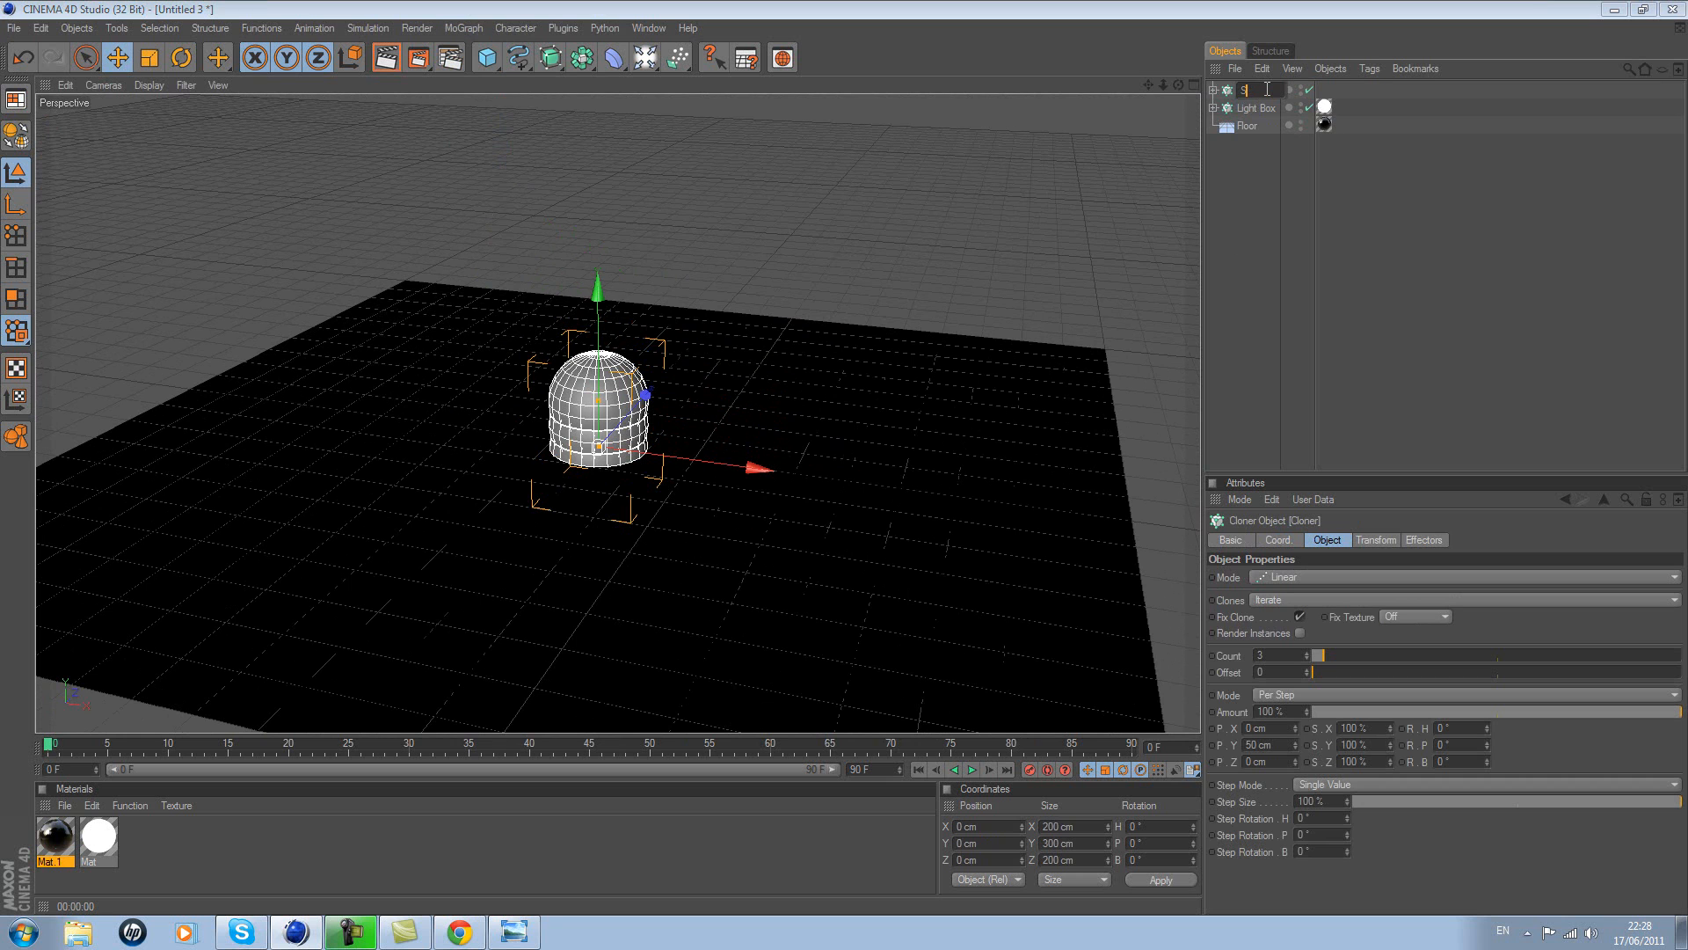
text(Spheres)
key(Return)
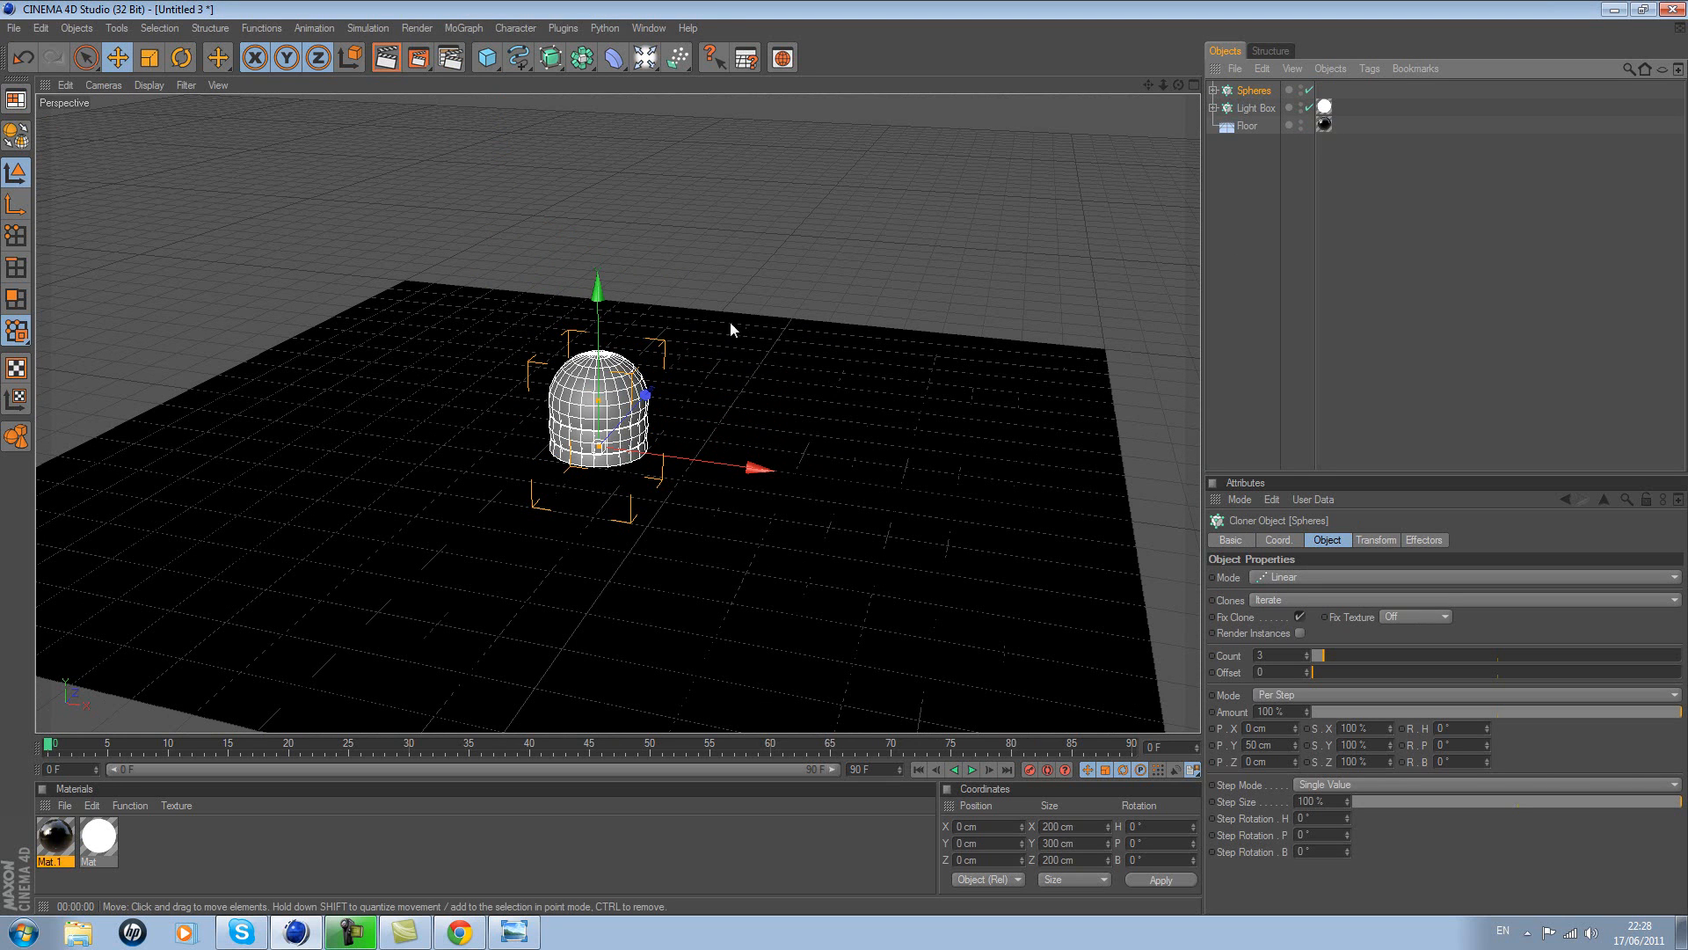
- Switch the Spheres cloner to Grid Array mode with a count of 15 by 1 by 15
click(1328, 542)
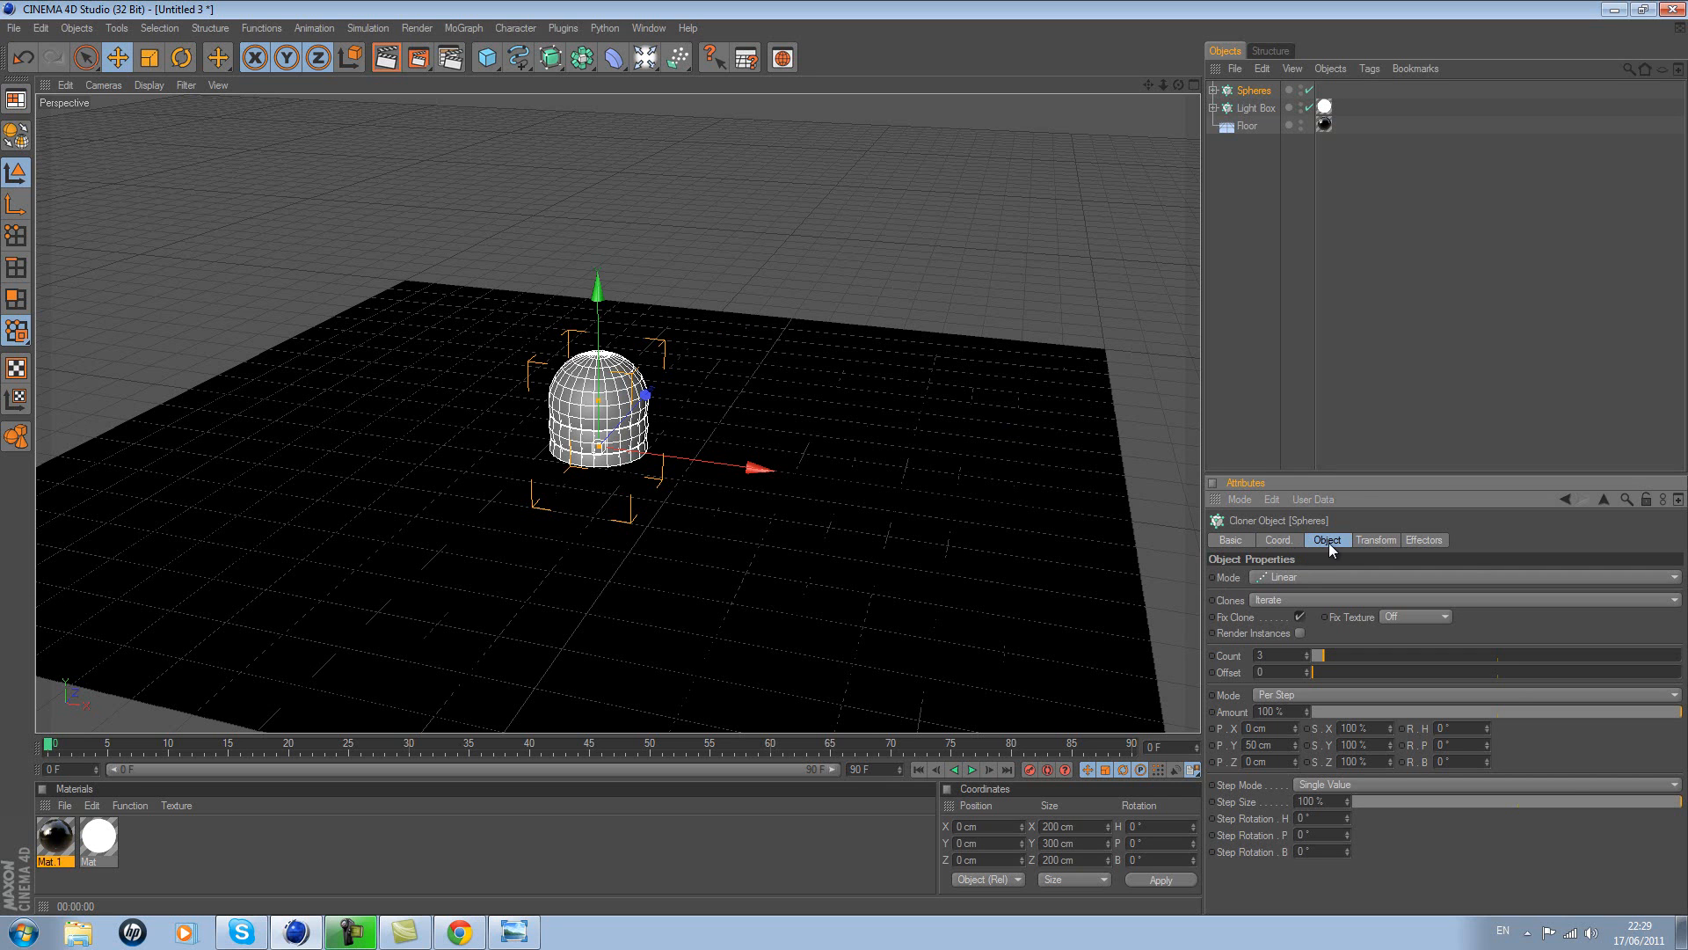
click(1294, 577)
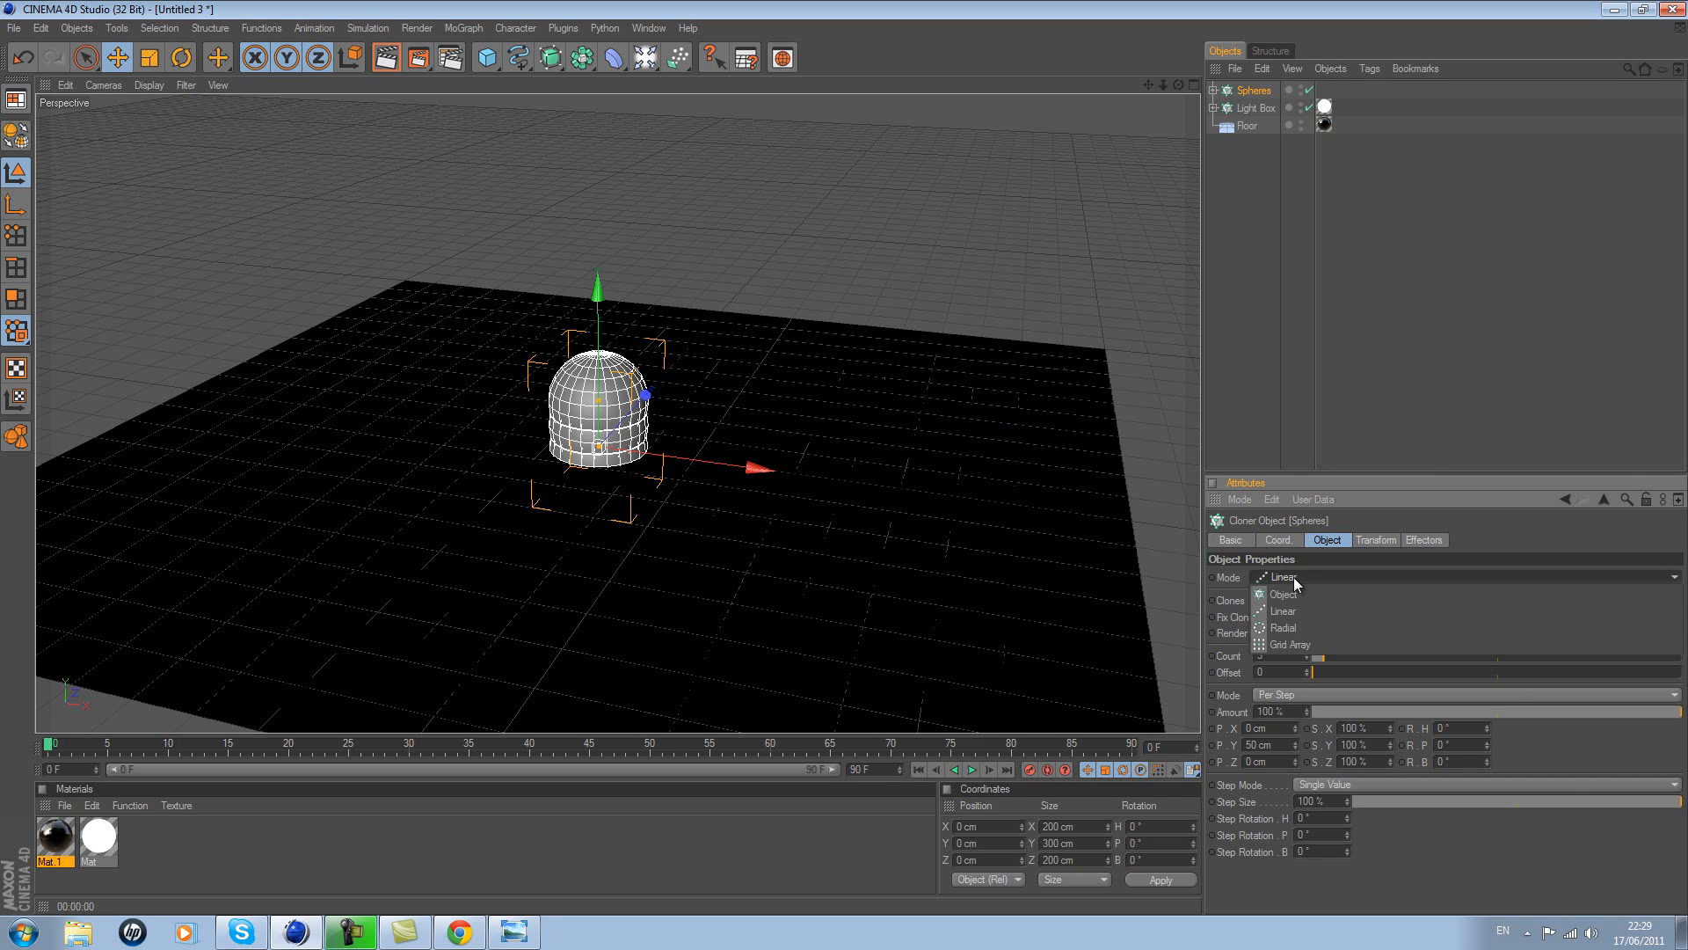
click(1301, 646)
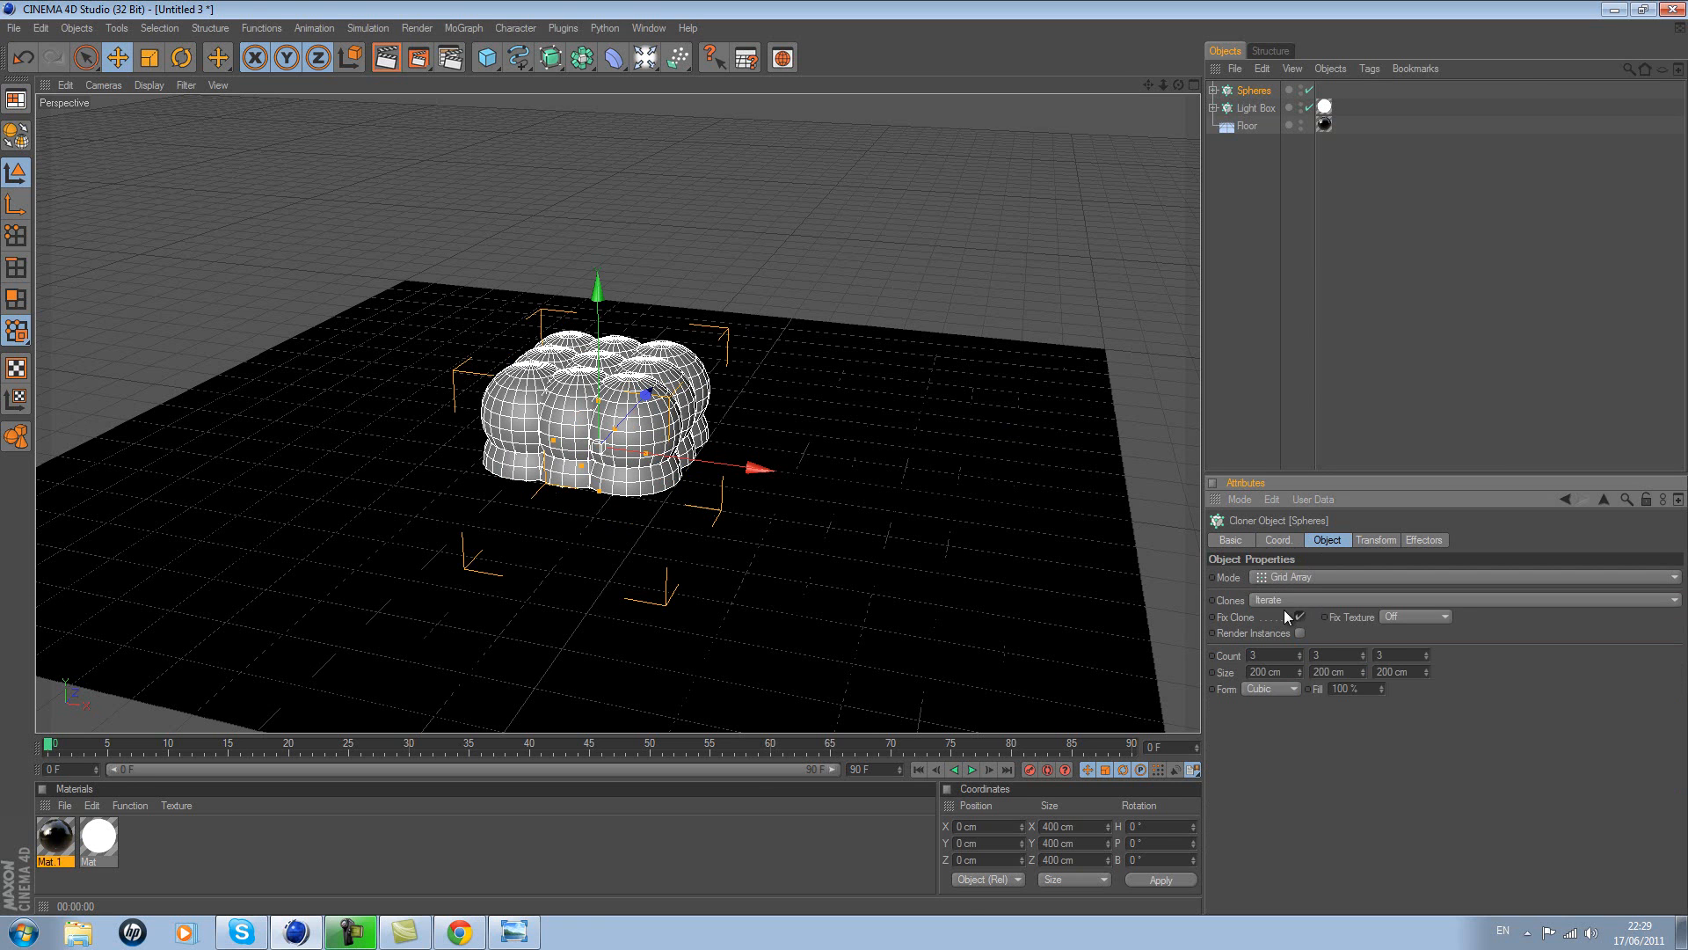
double_click(1262, 655)
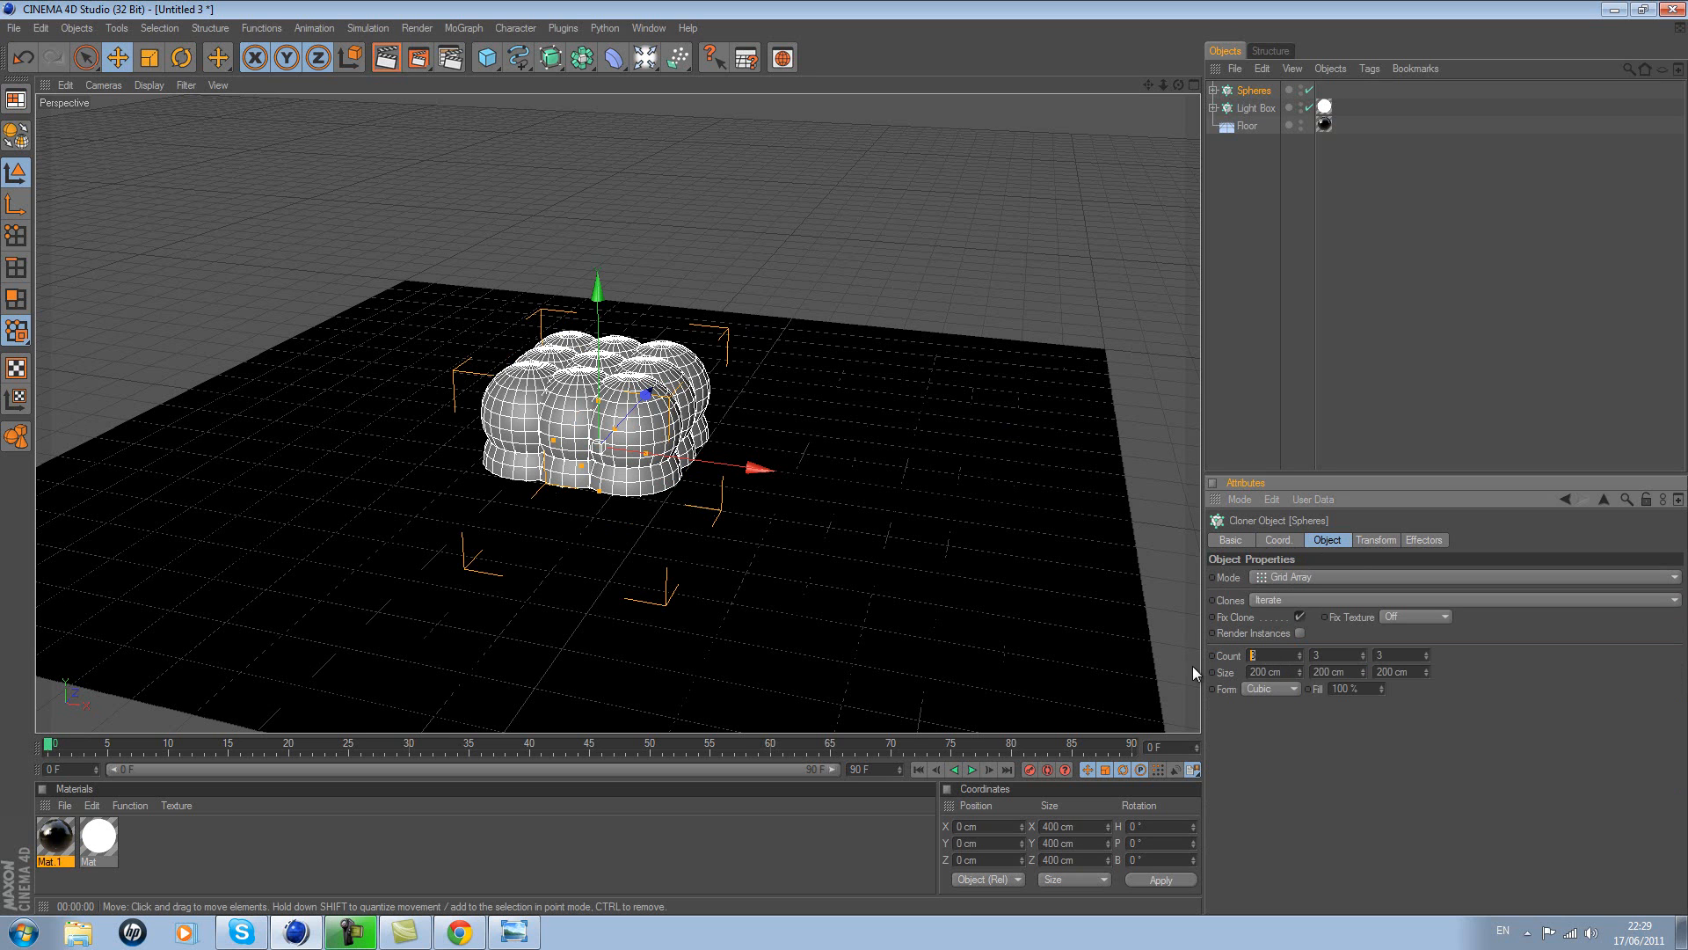
text(15)
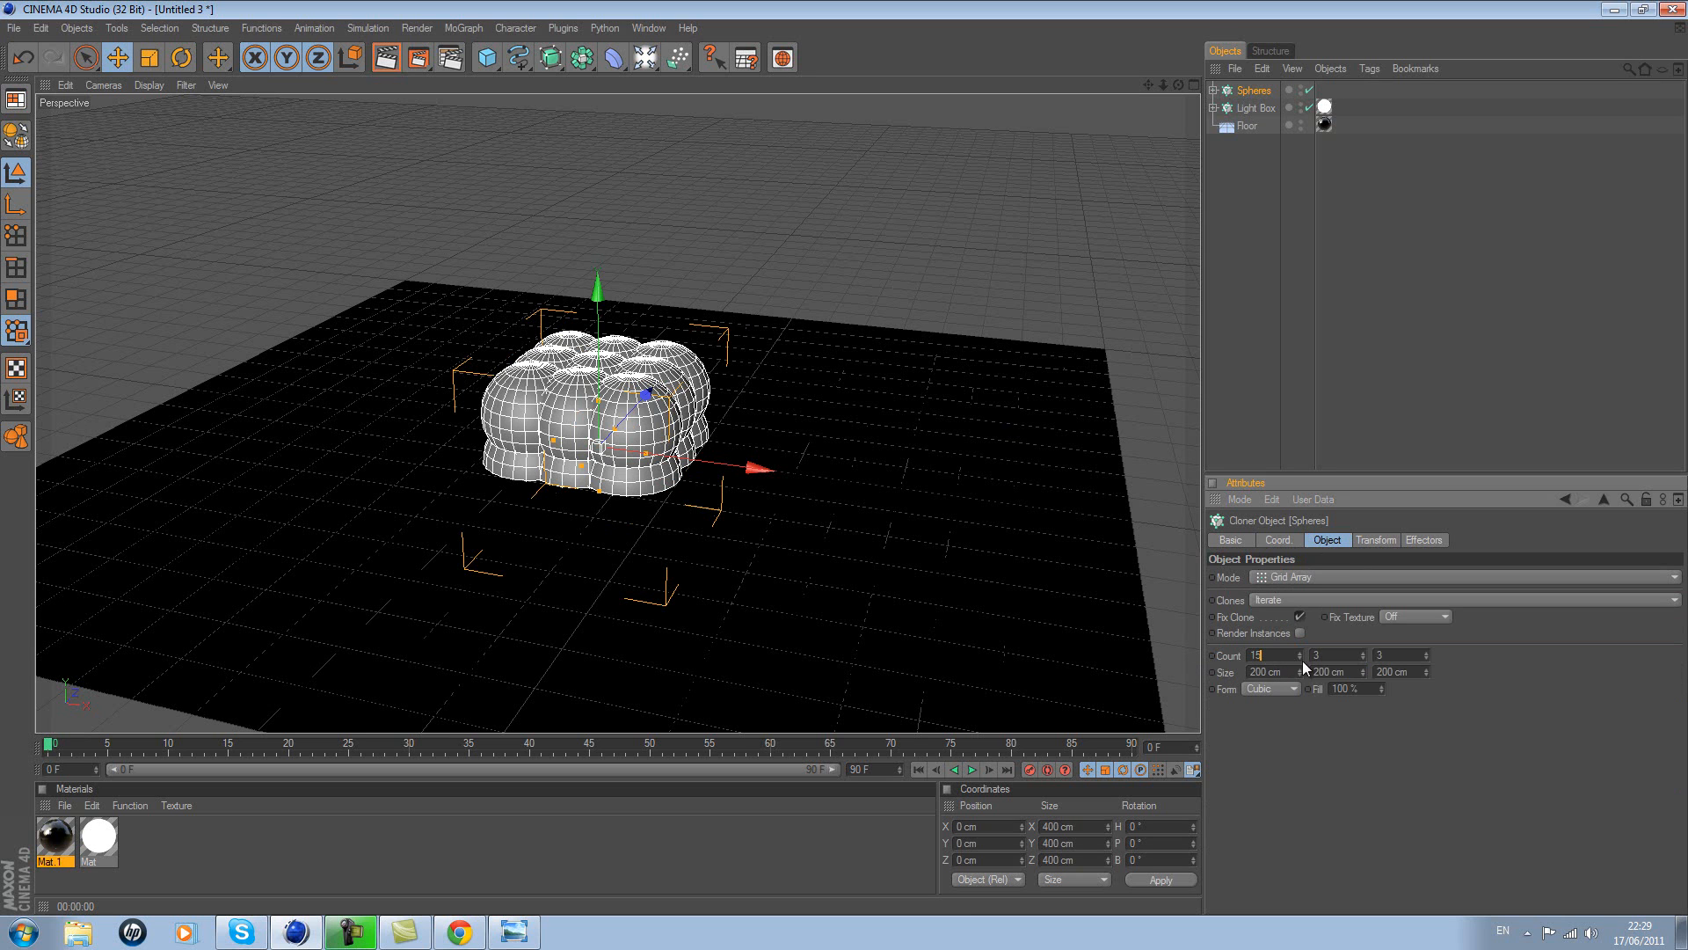
double_click(1330, 653)
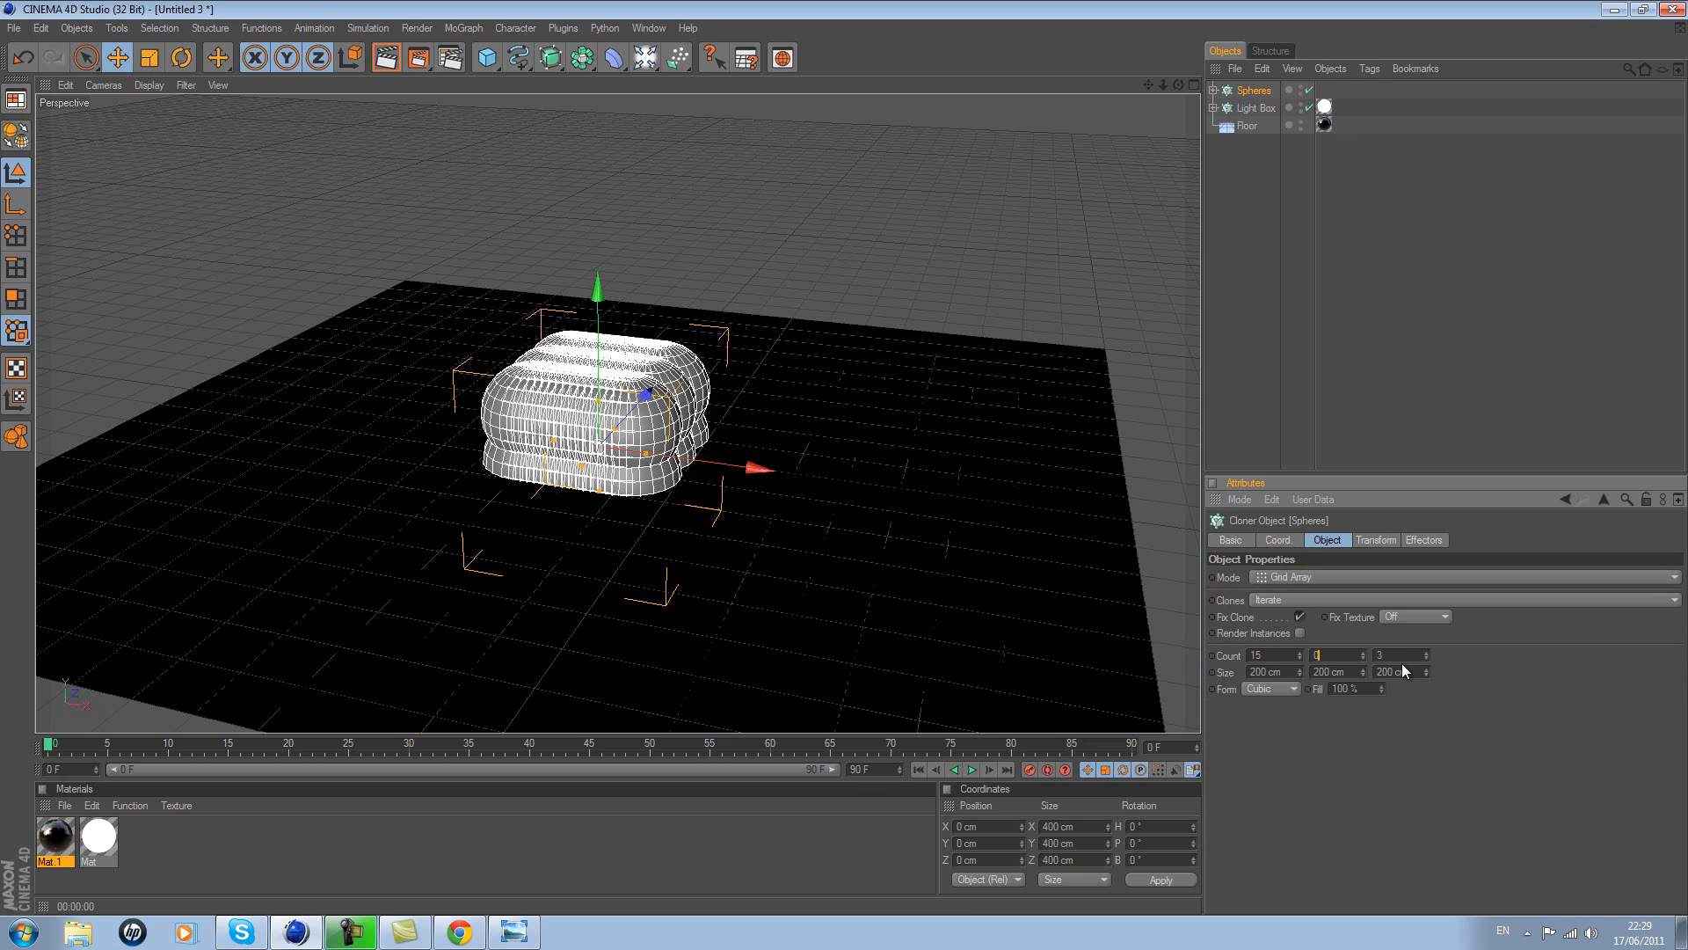
text(2)
key(Return)
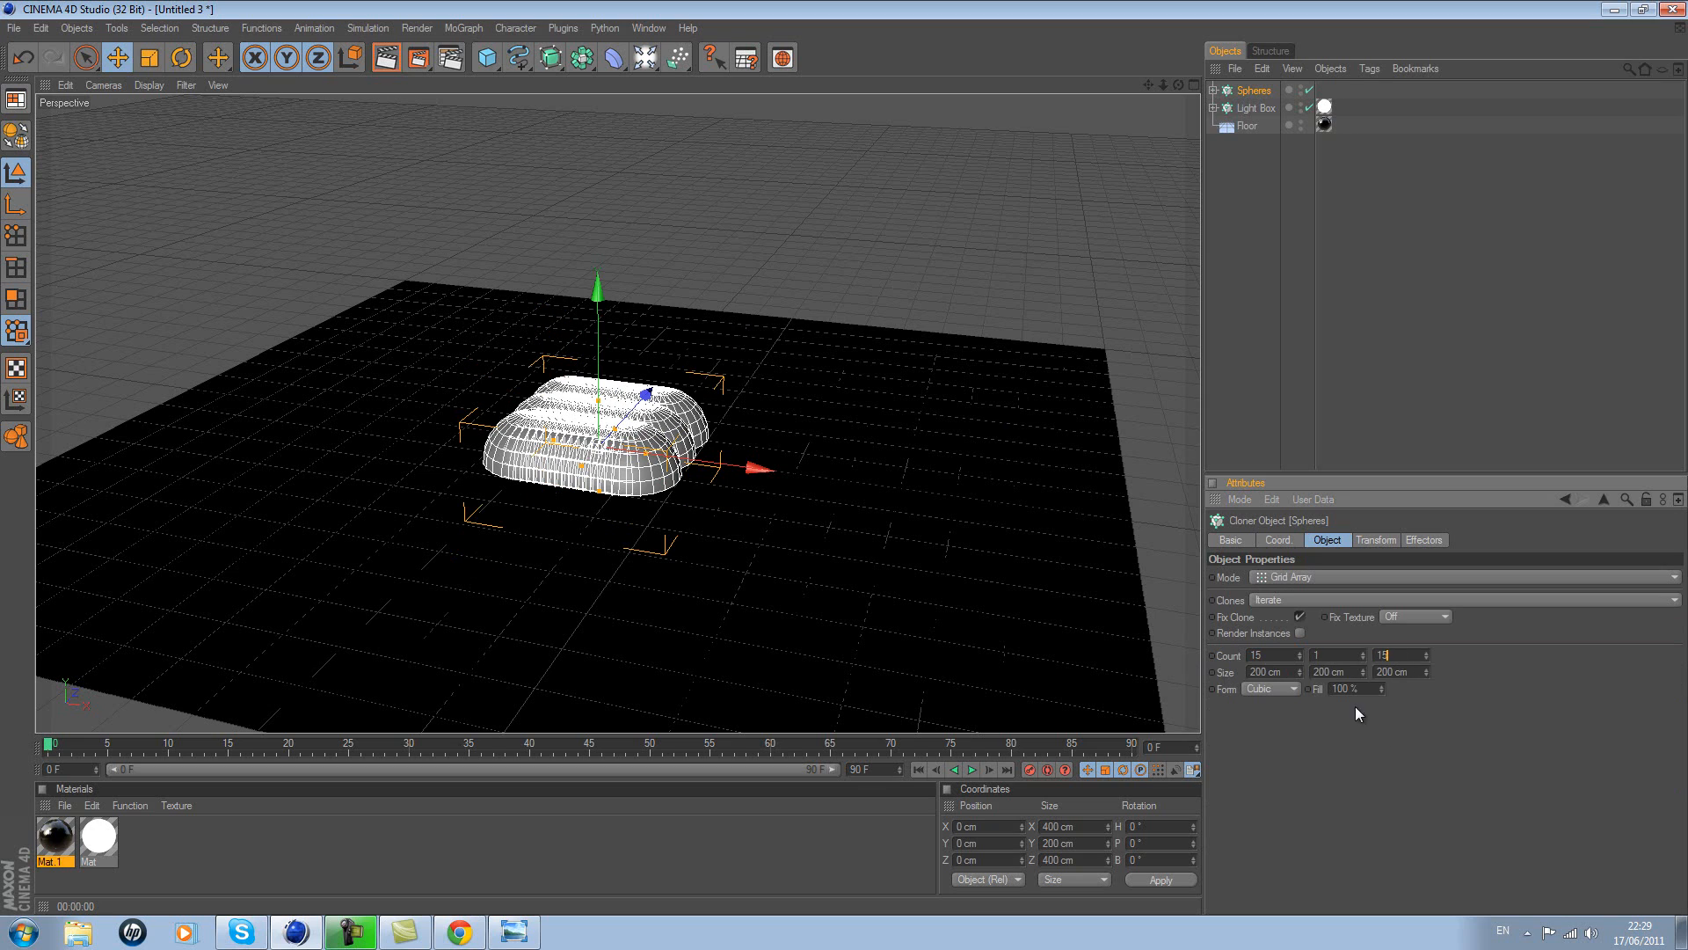
key(Return)
- Spread the spheres to a grid size of about 2910 cm in X and 3298 cm in Z, and raise the cloner to about 46 cm in Y
alt+drag(808, 478, 844, 463)
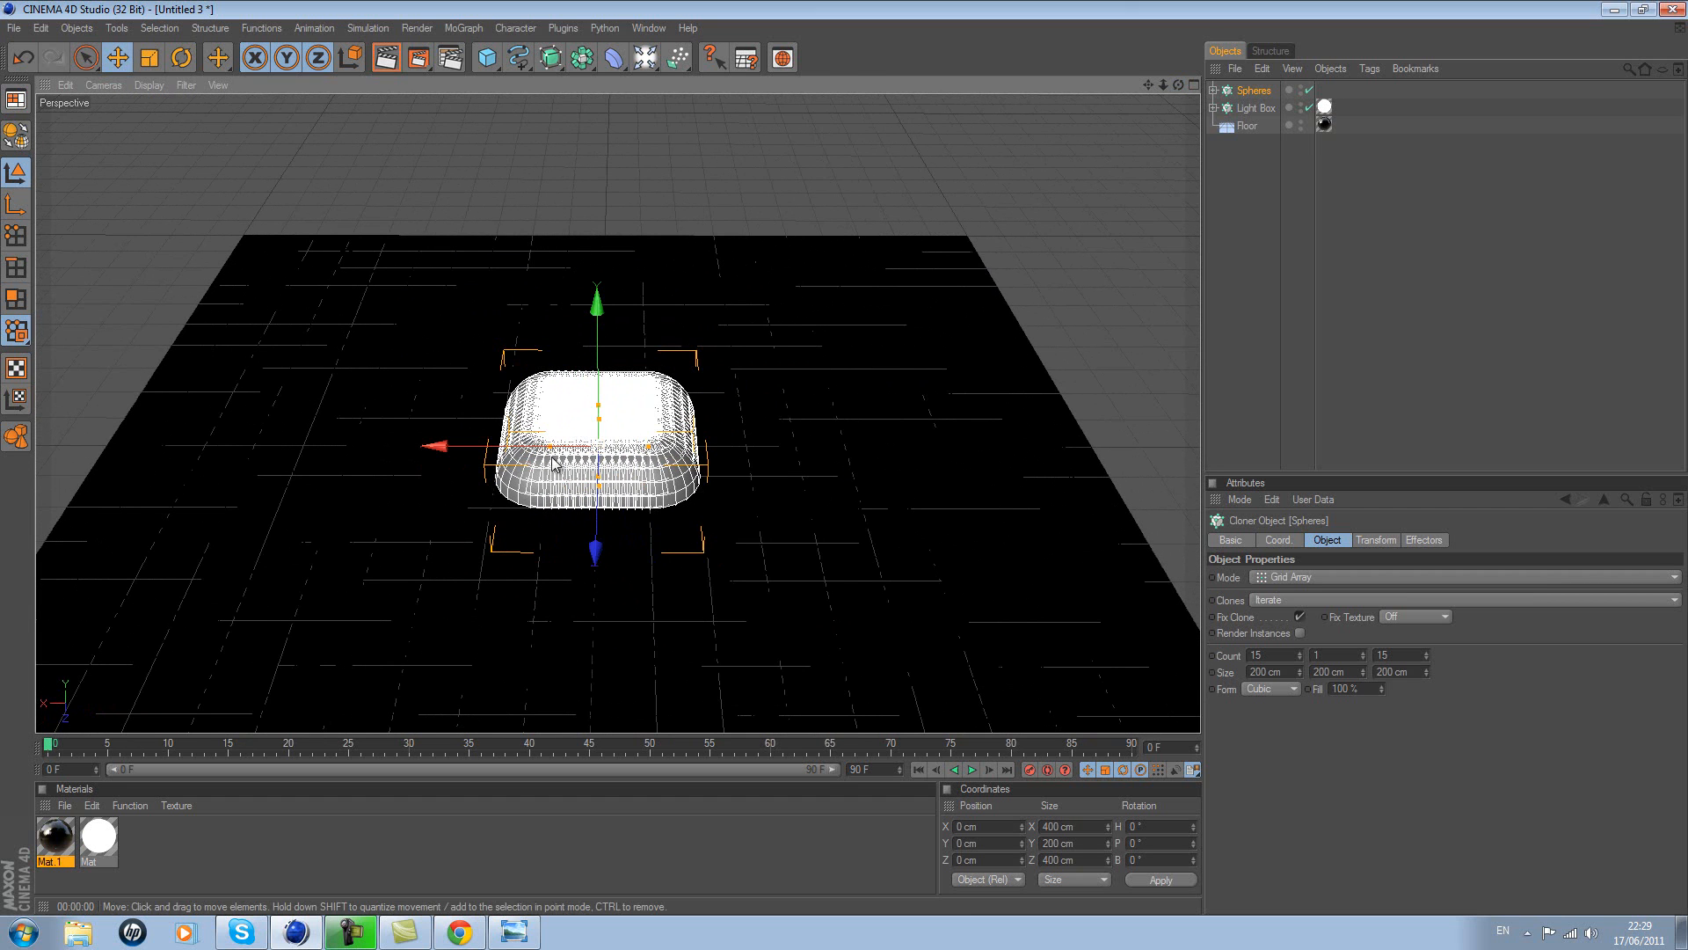
mouse_move(857, 457)
mouse_down()
mouse_move(925, 463)
mouse_move(847, 461)
mouse_up()
drag(1178, 85, 844, 457)
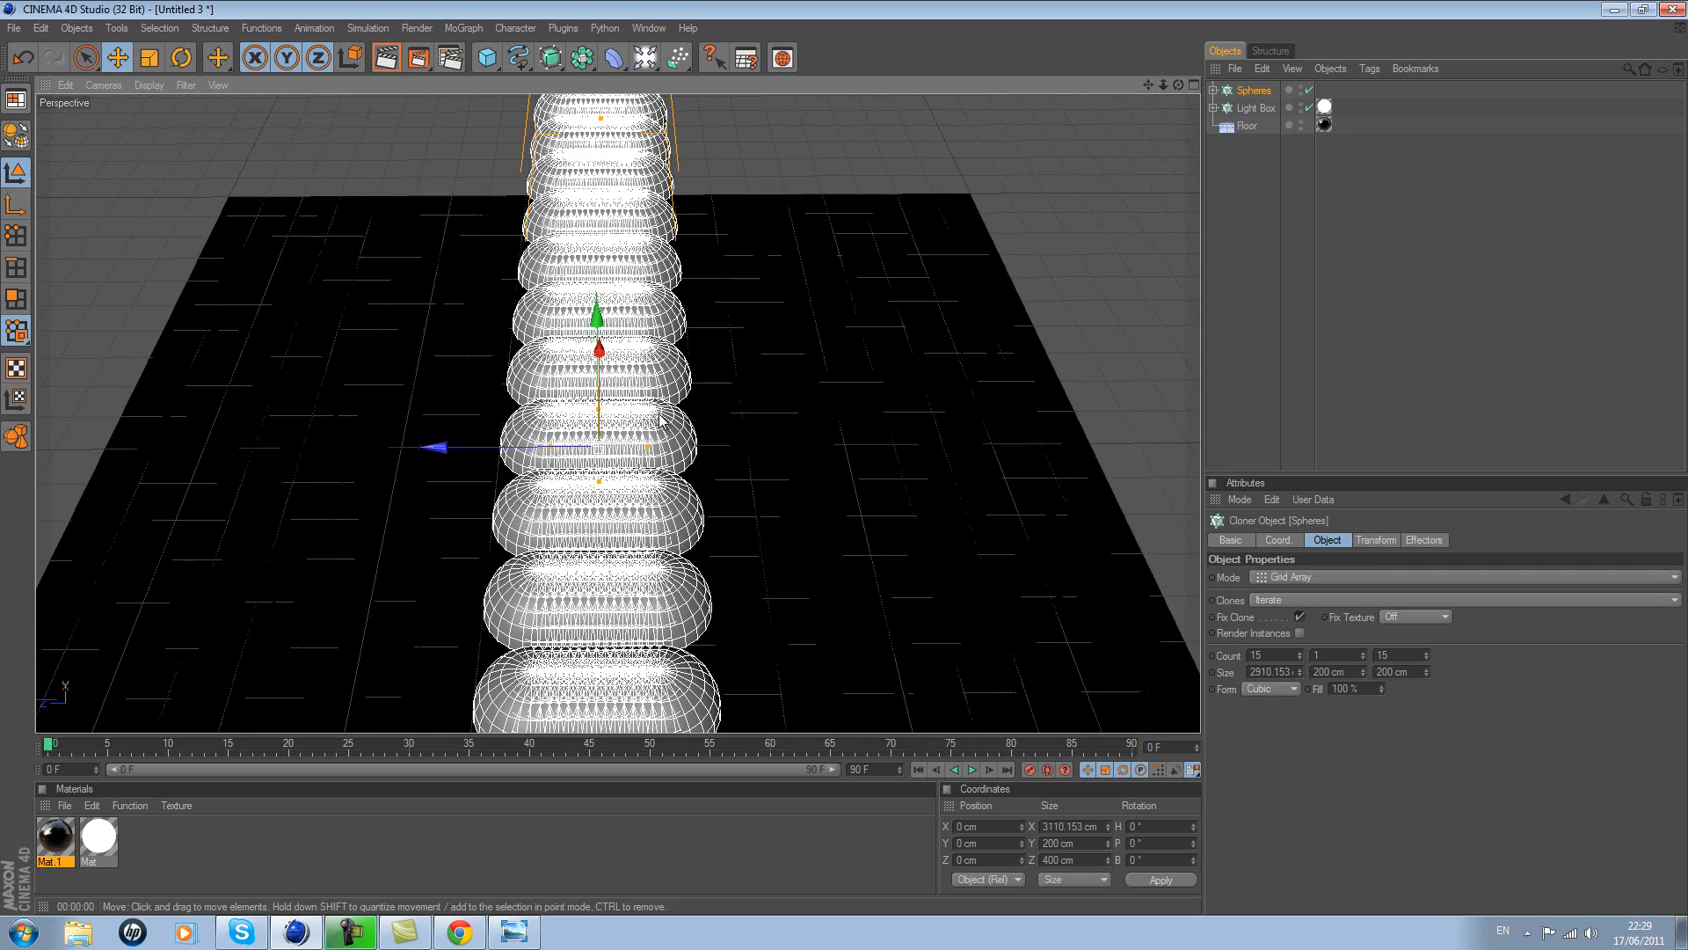
drag(651, 448, 851, 466)
mouse_move(1179, 86)
mouse_down()
mouse_move(847, 467)
mouse_move(1171, 85)
mouse_up()
drag(847, 452, 845, 462)
drag(601, 282, 851, 451)
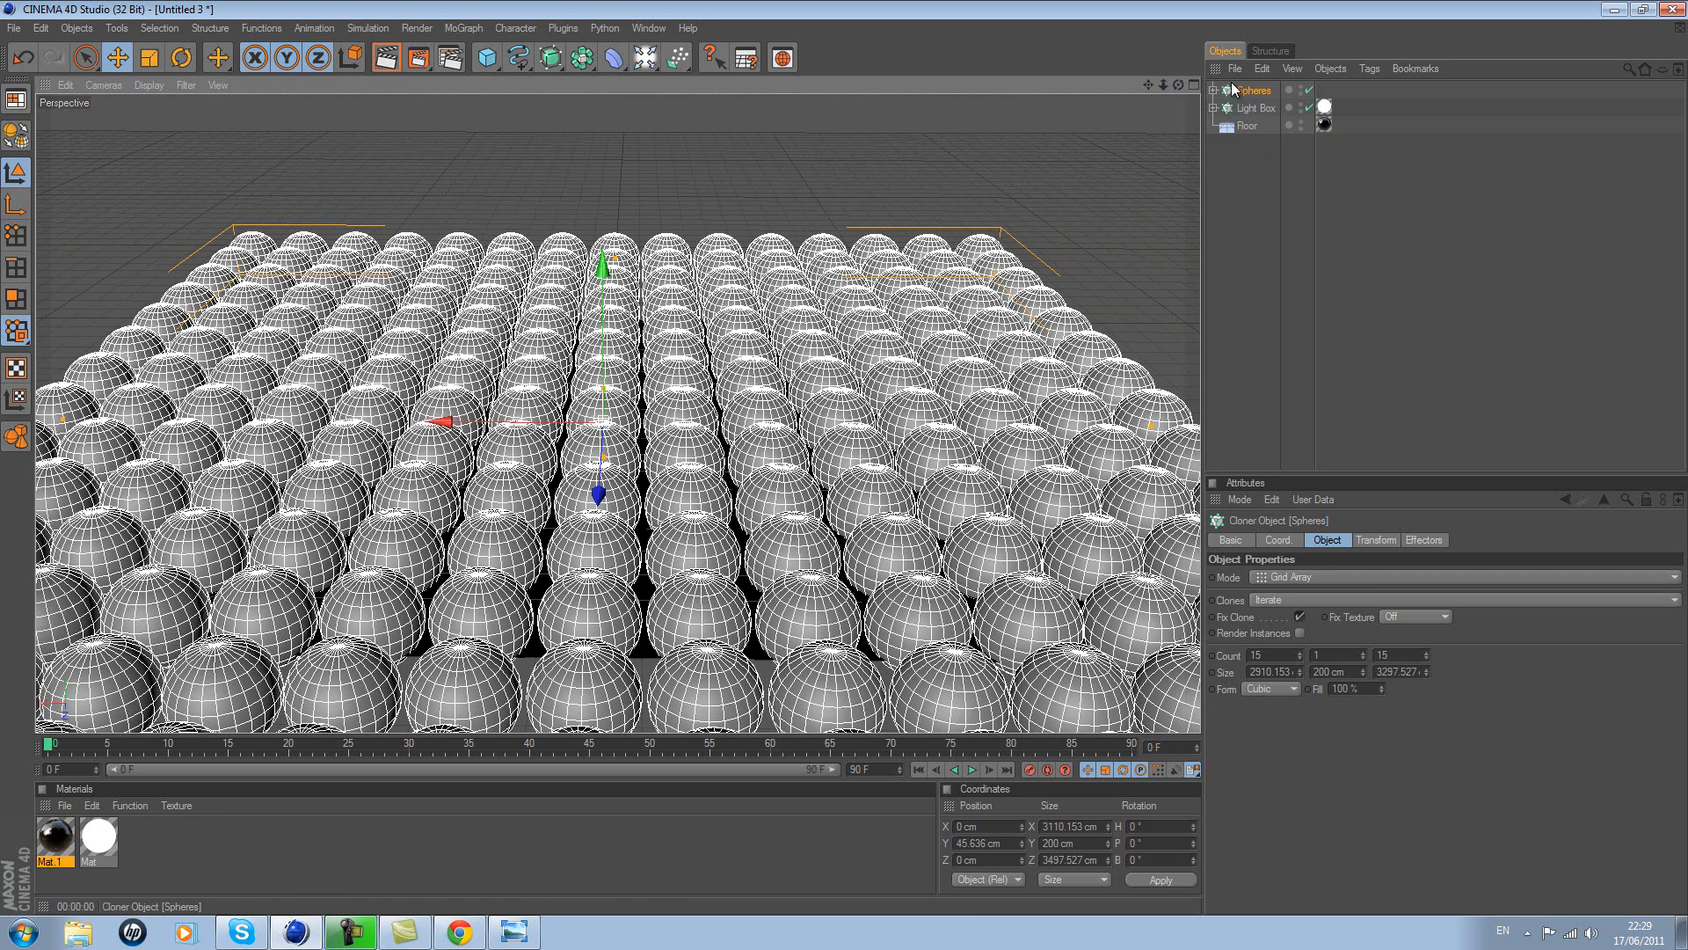
- Scale the Spheres cloner to 0.5 on all three axes and widen its grid to about 2075 cm overall in X
click(1288, 546)
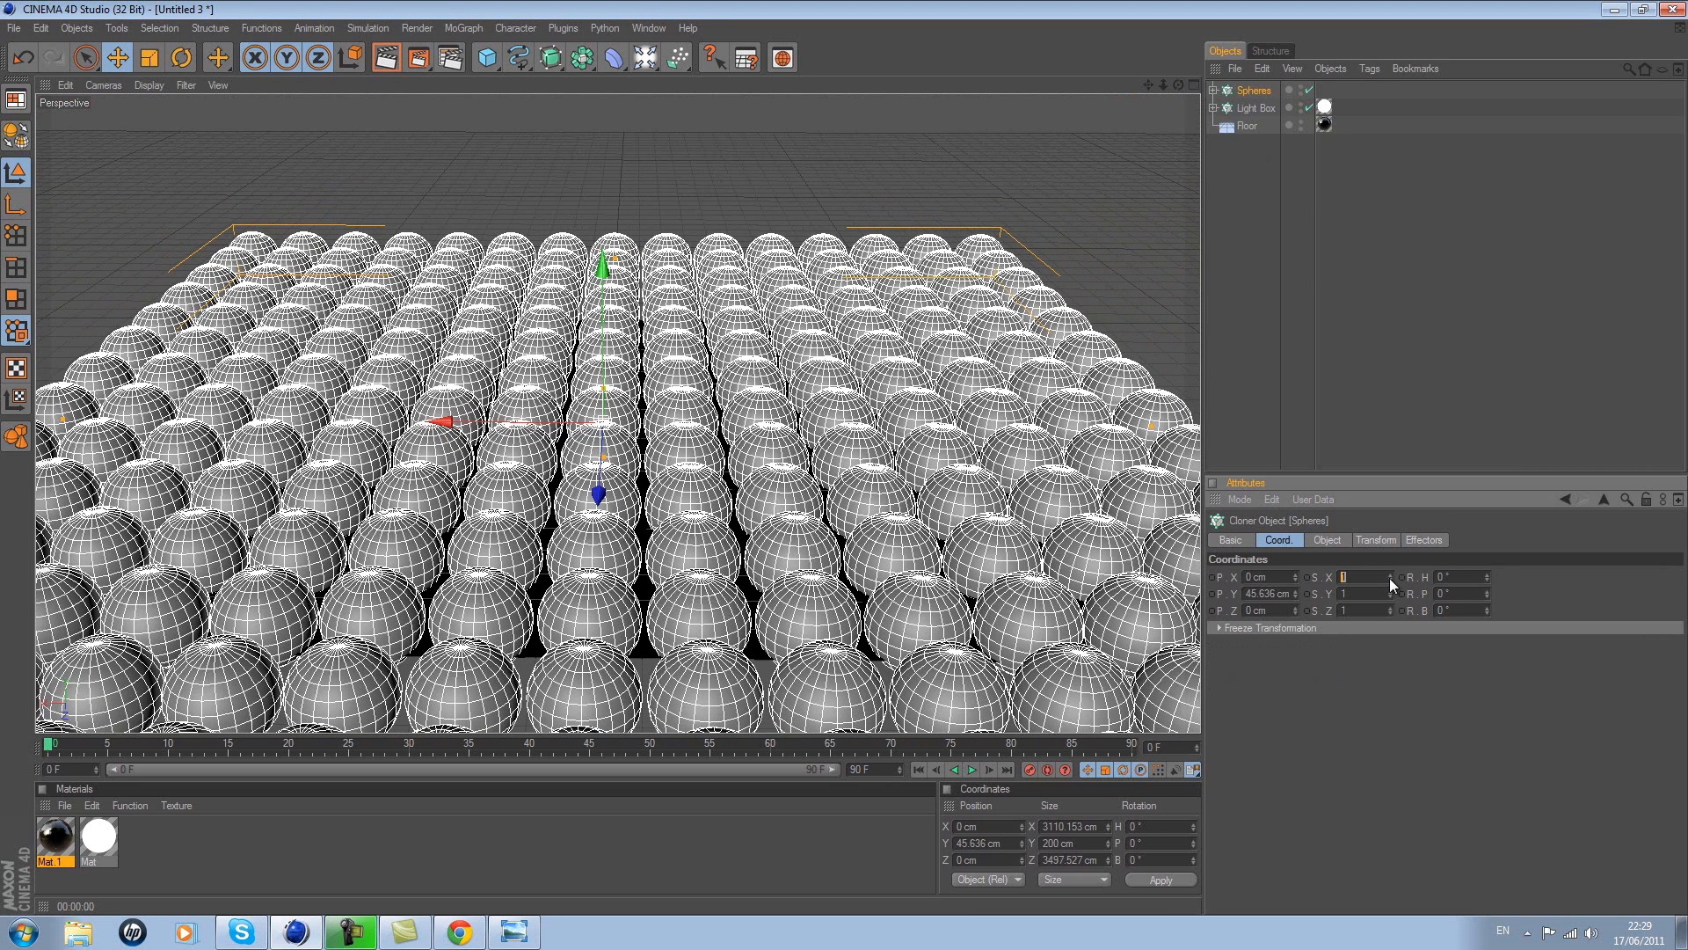
click(1366, 597)
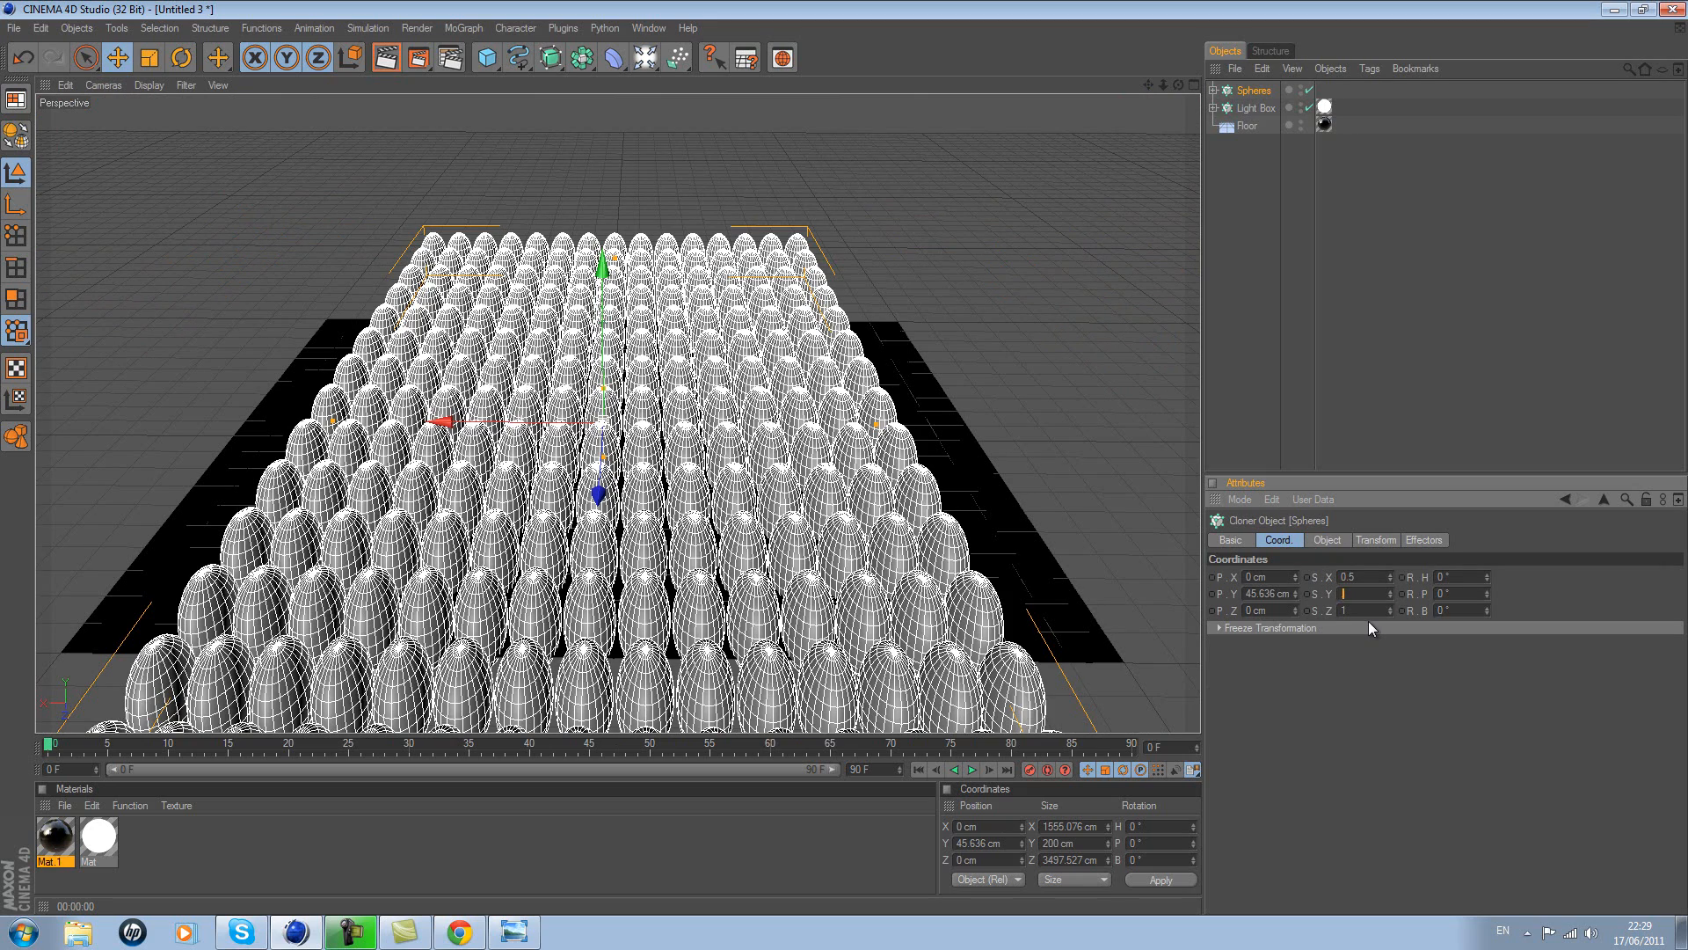
text(0.5)
key(Tab)
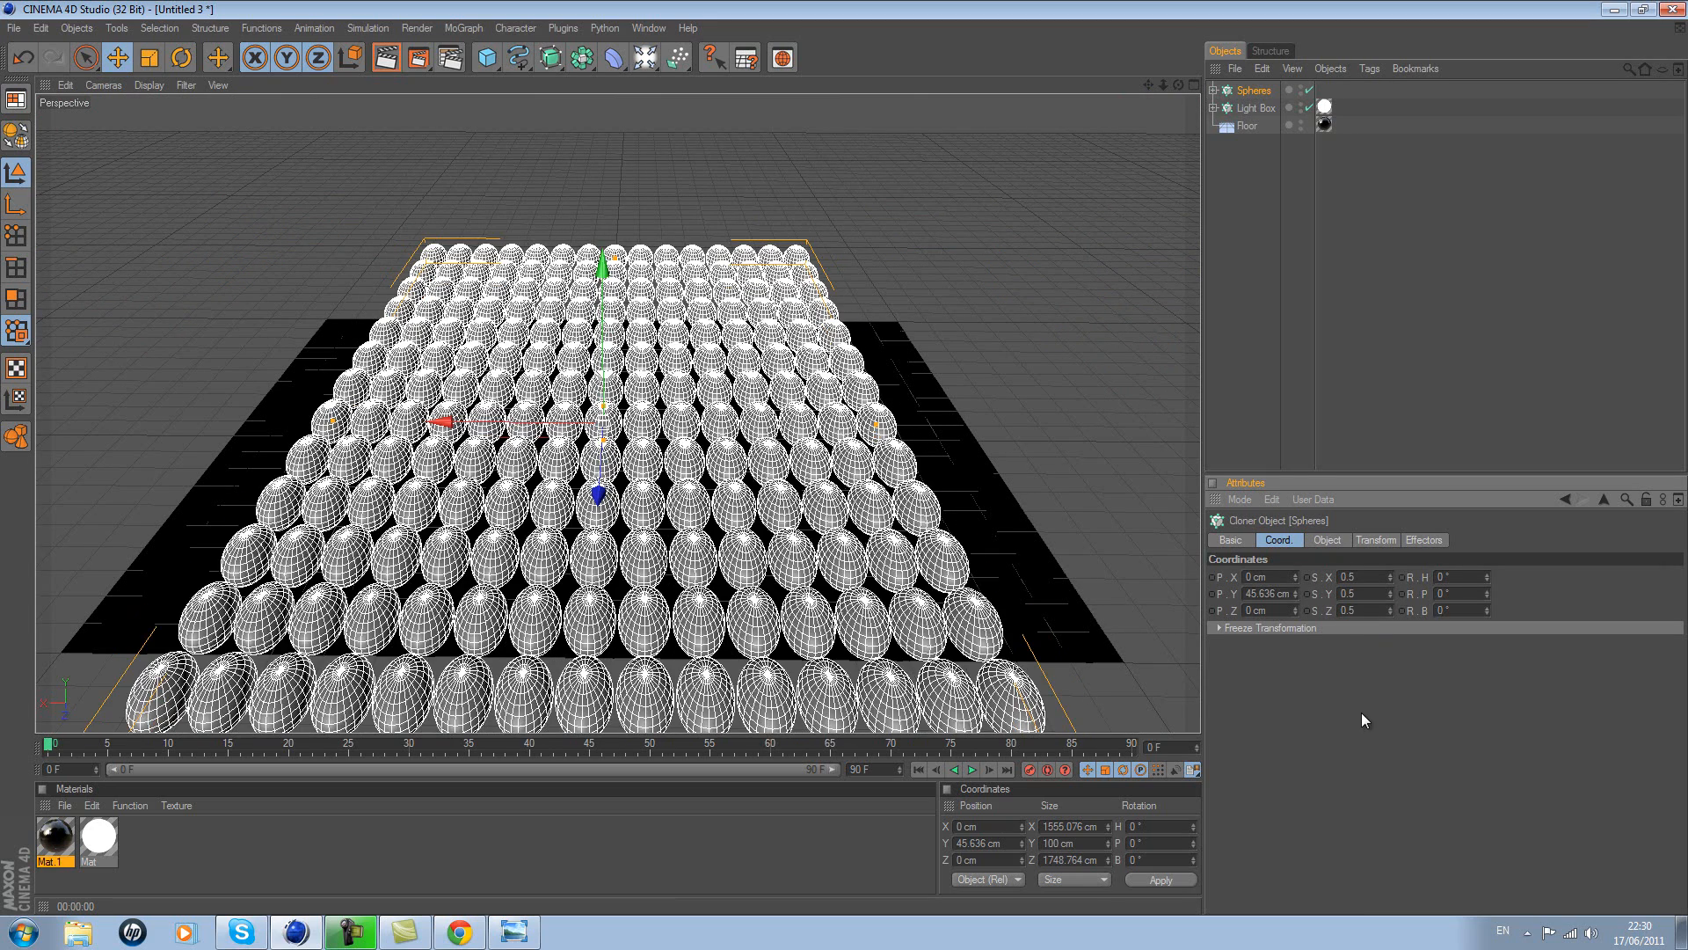
key(Return)
drag(879, 427, 833, 484)
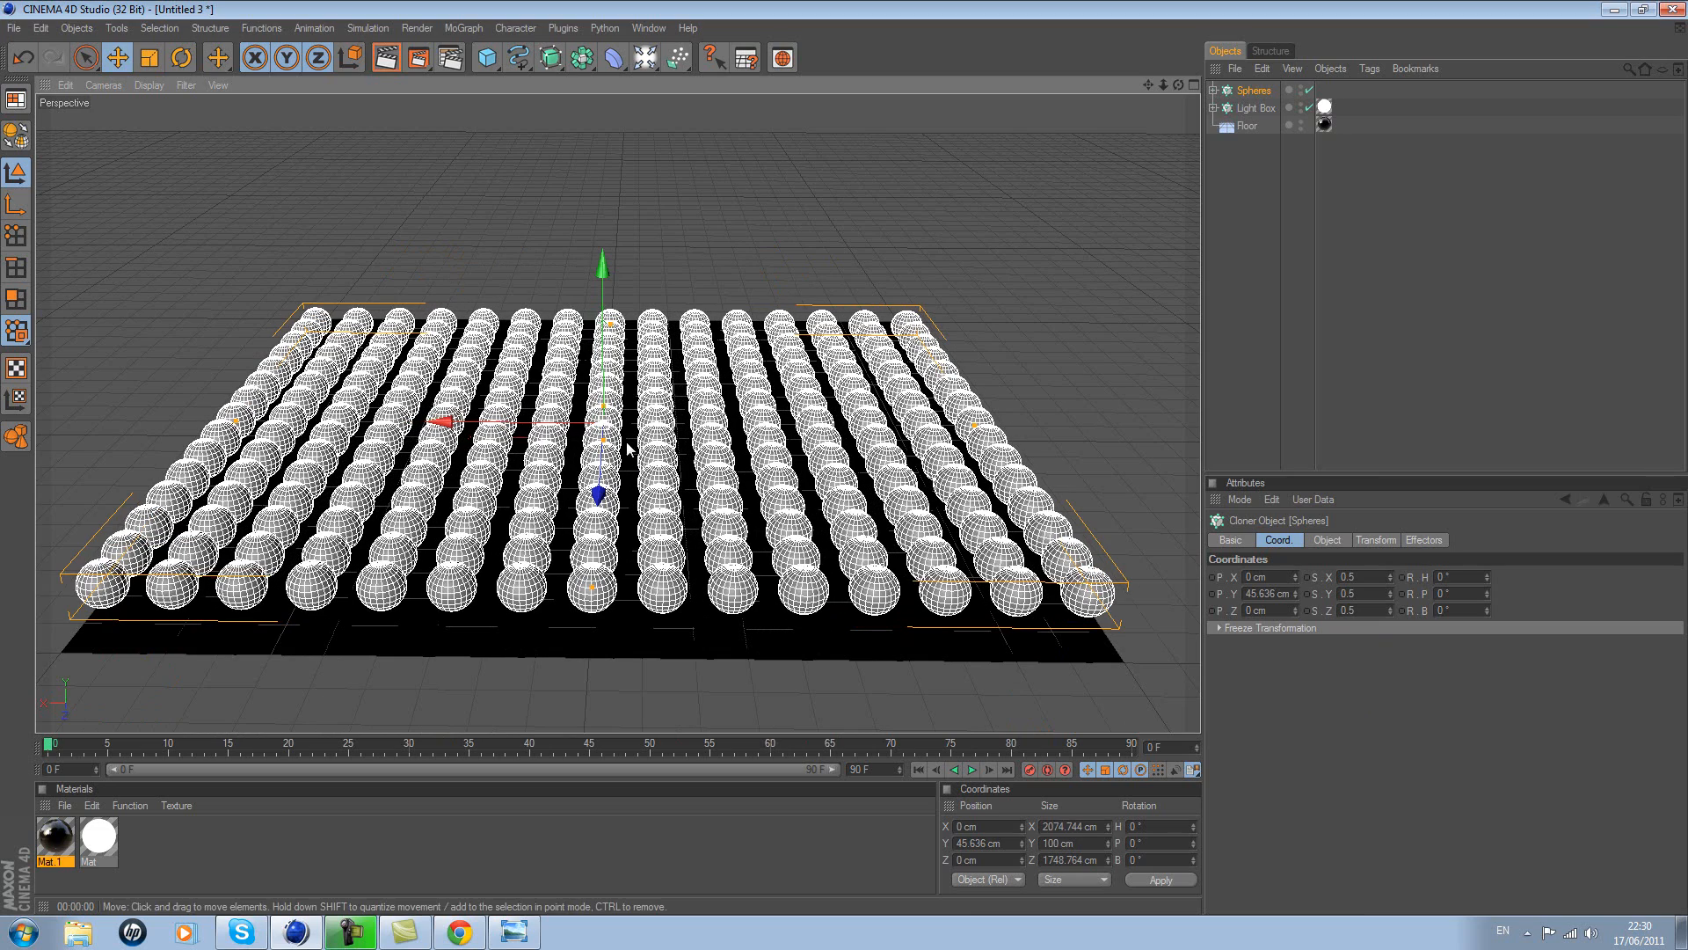
- Lengthen the grid of the Spheres cloner to about 2543 cm in Z
drag(590, 586, 591, 598)
drag(843, 465, 849, 477)
drag(1178, 86, 842, 461)
drag(1147, 88, 847, 466)
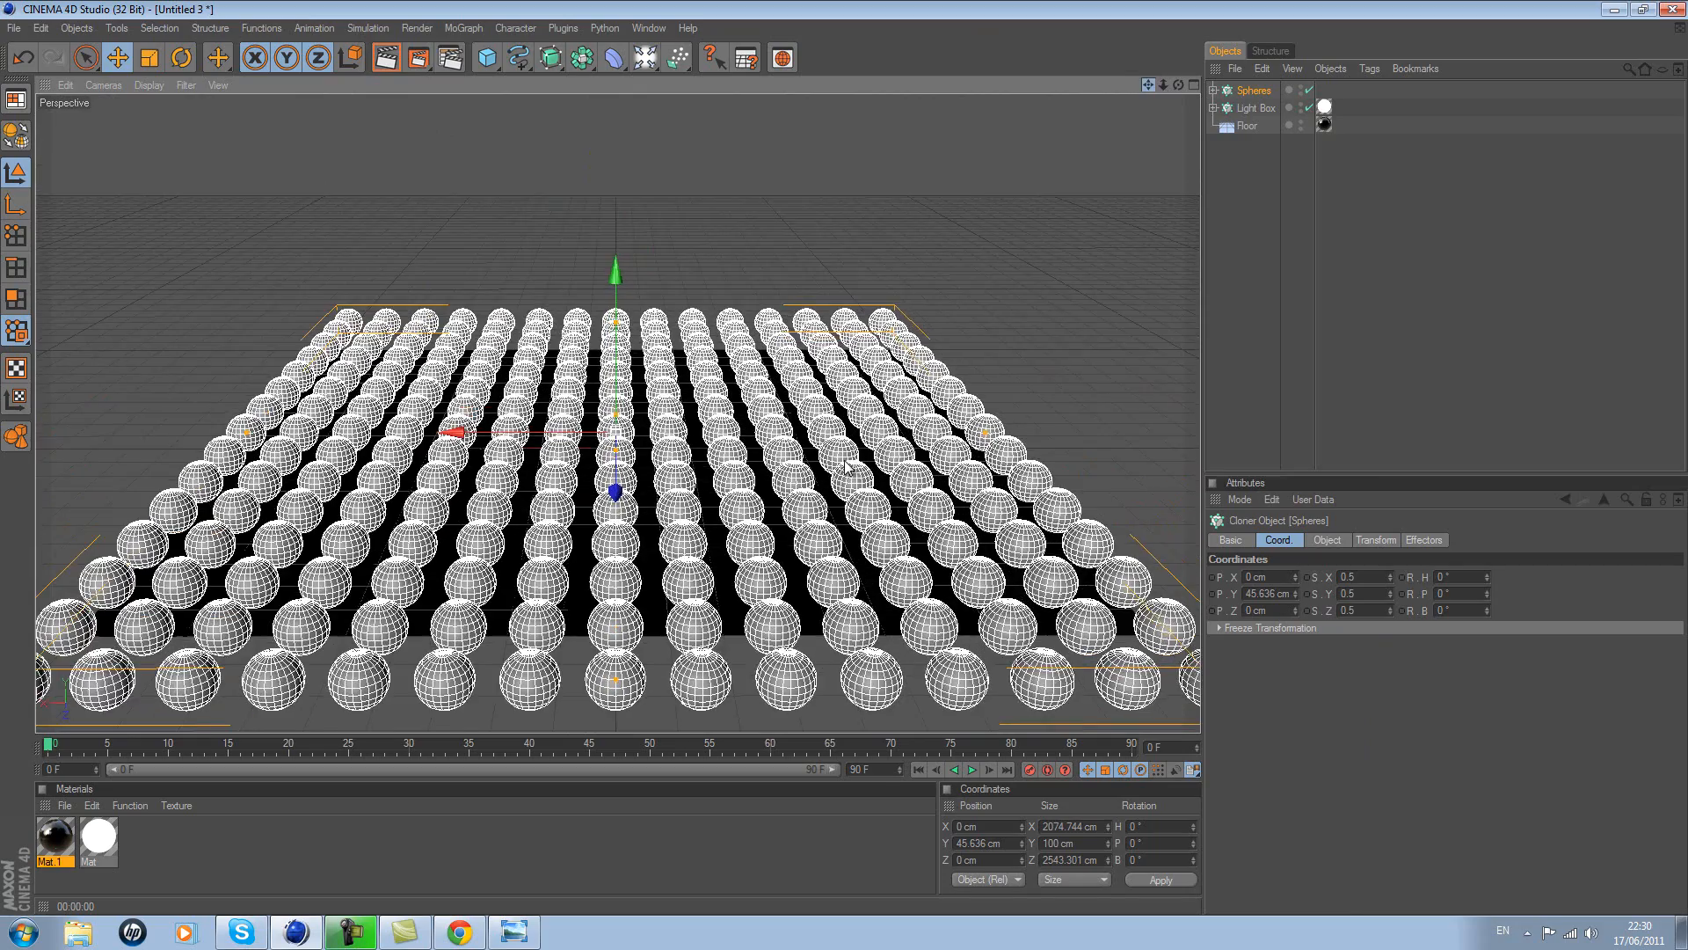
- Convert the Spheres cloner into an editable group of individual sphere objects and check its contents in the hierarchy
drag(1167, 86, 976, 470)
drag(1178, 86, 843, 493)
drag(1178, 85, 844, 460)
click(1410, 266)
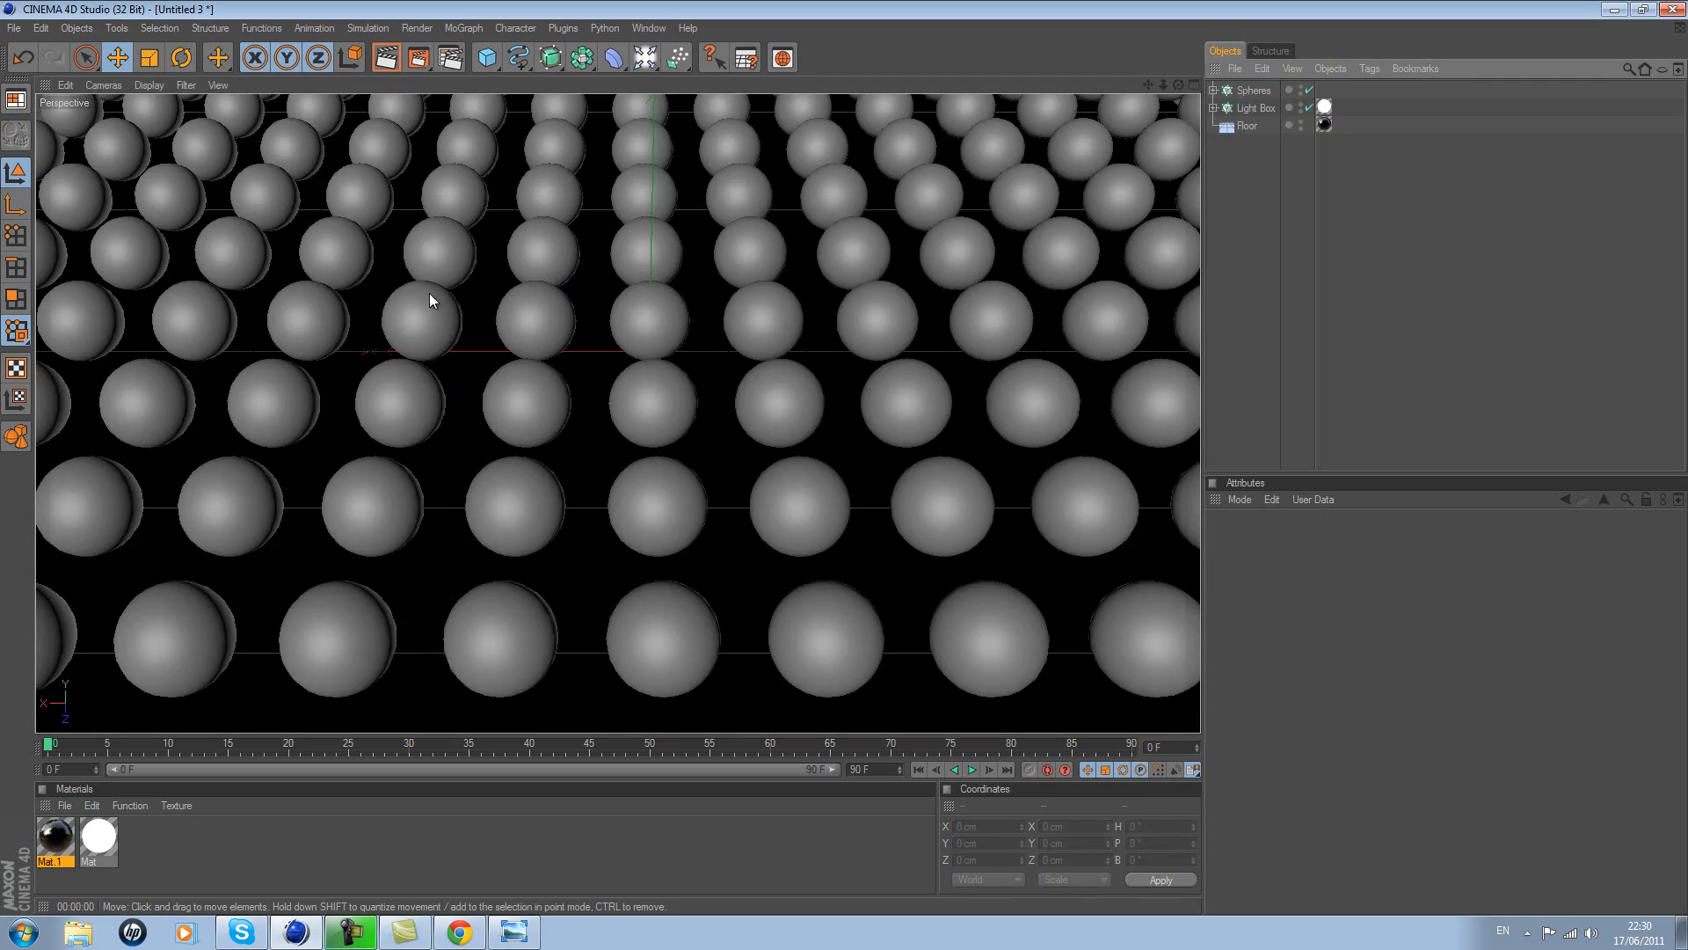
click(440, 313)
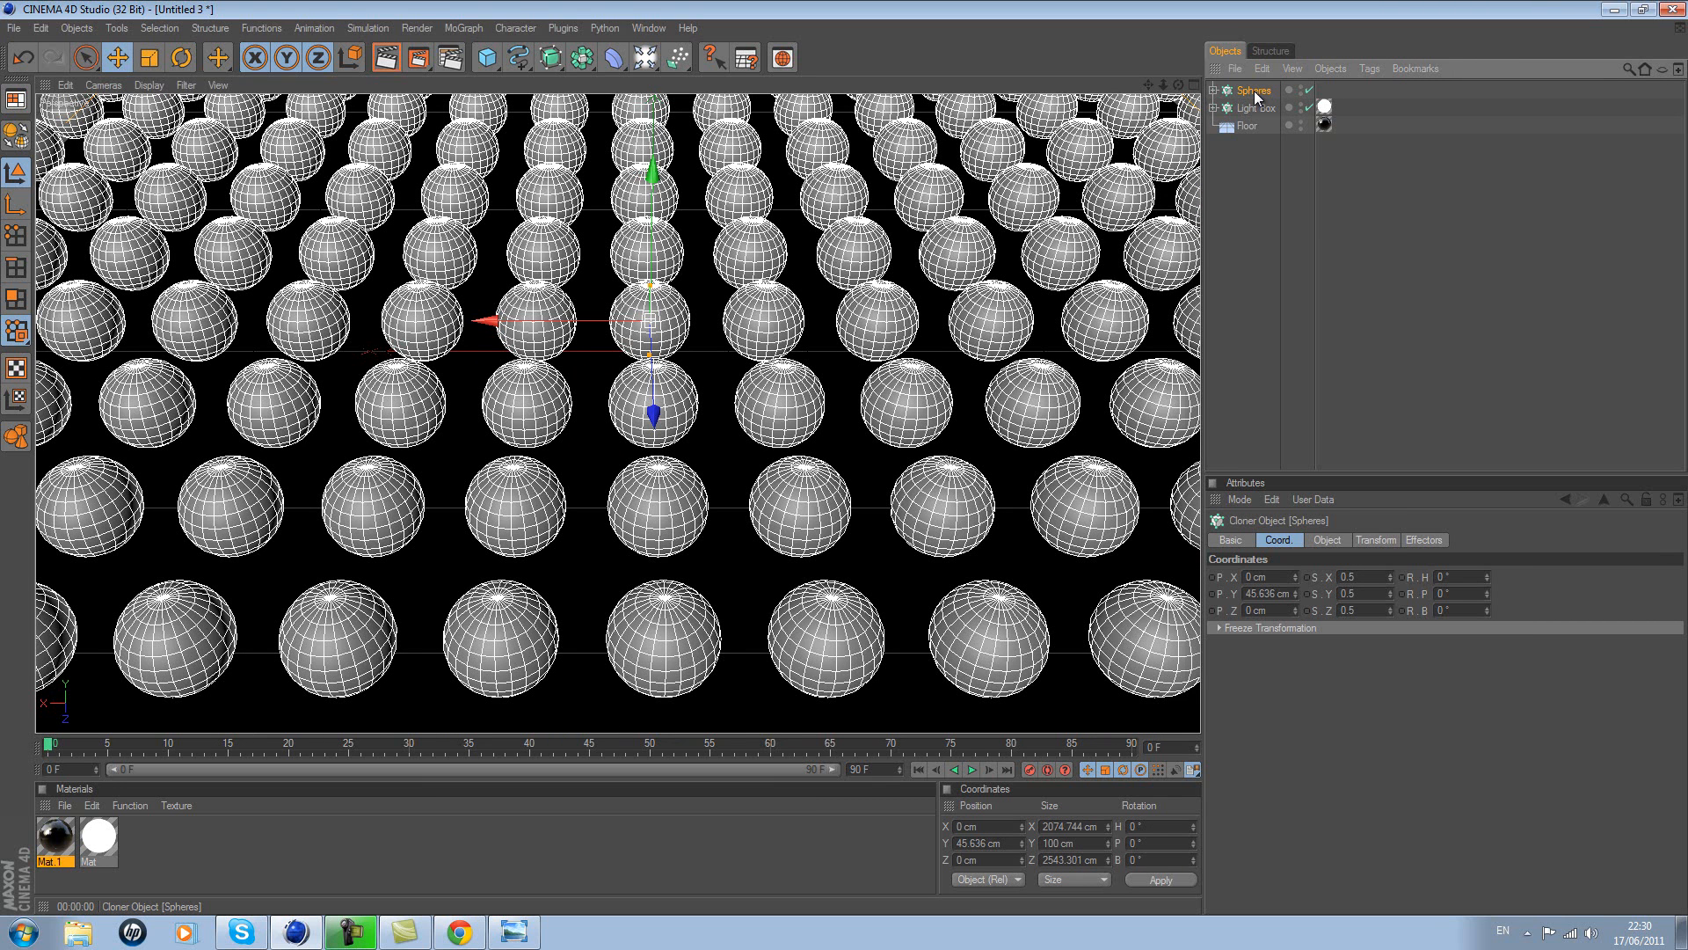
key(c)
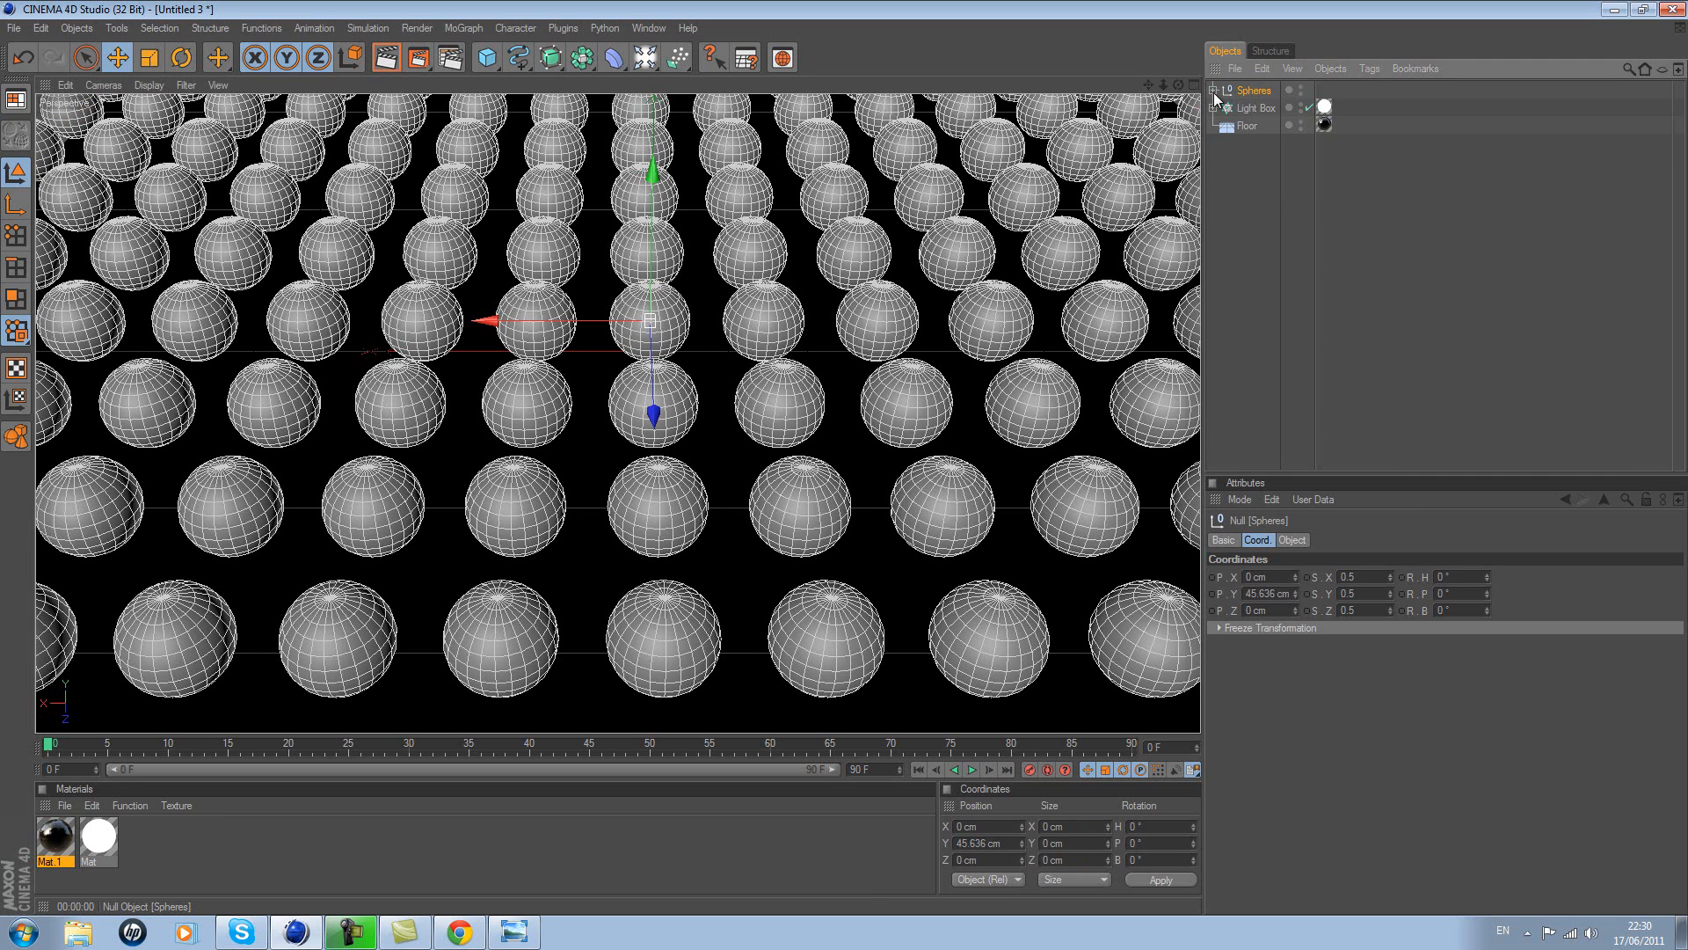
click(1213, 91)
drag(1679, 110, 1676, 68)
click(1213, 90)
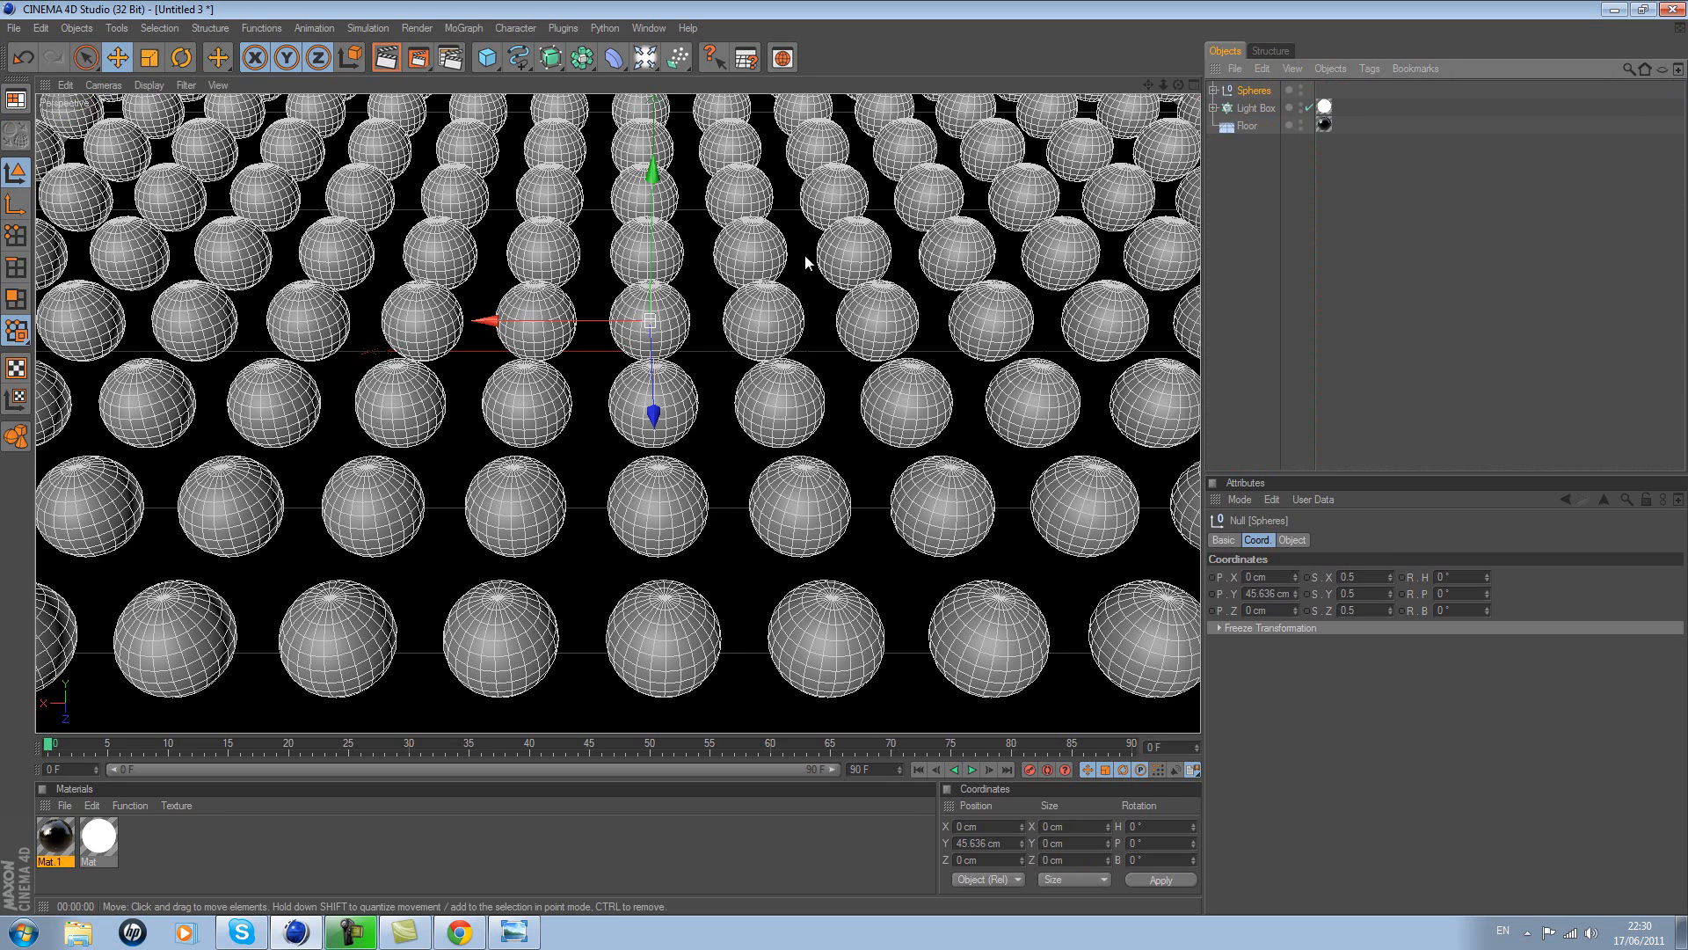
- Delete individual spheres to clear a gap five spheres wide and two rows deep near the middle of the grid
drag(1179, 84, 845, 464)
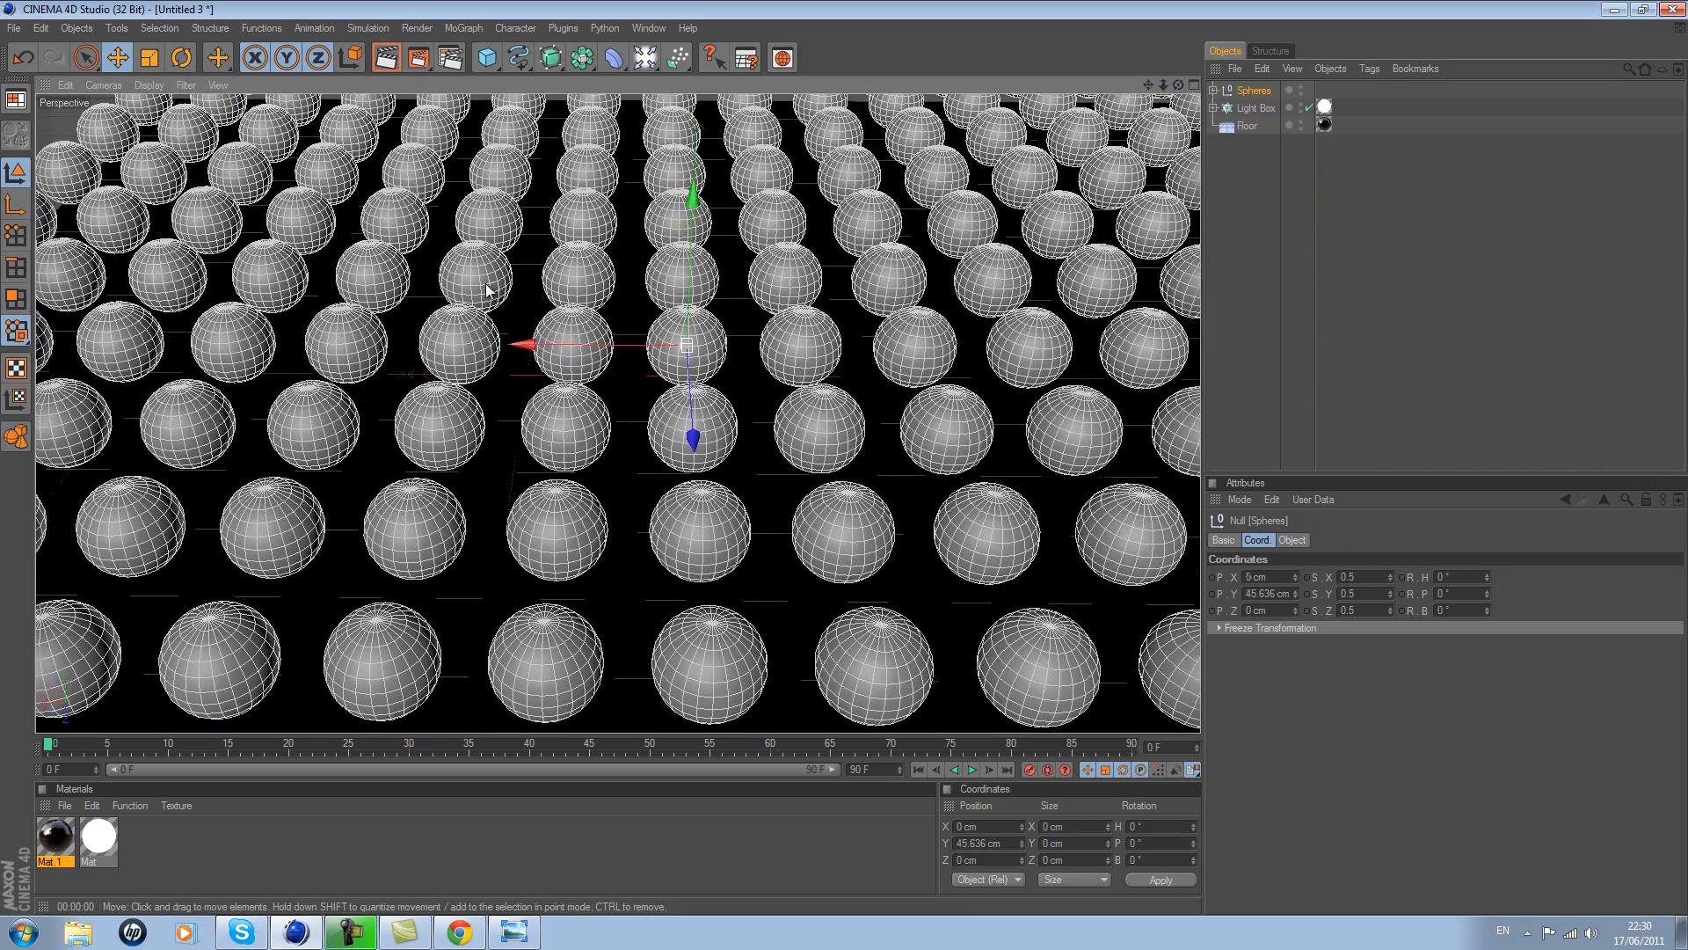
click(487, 290)
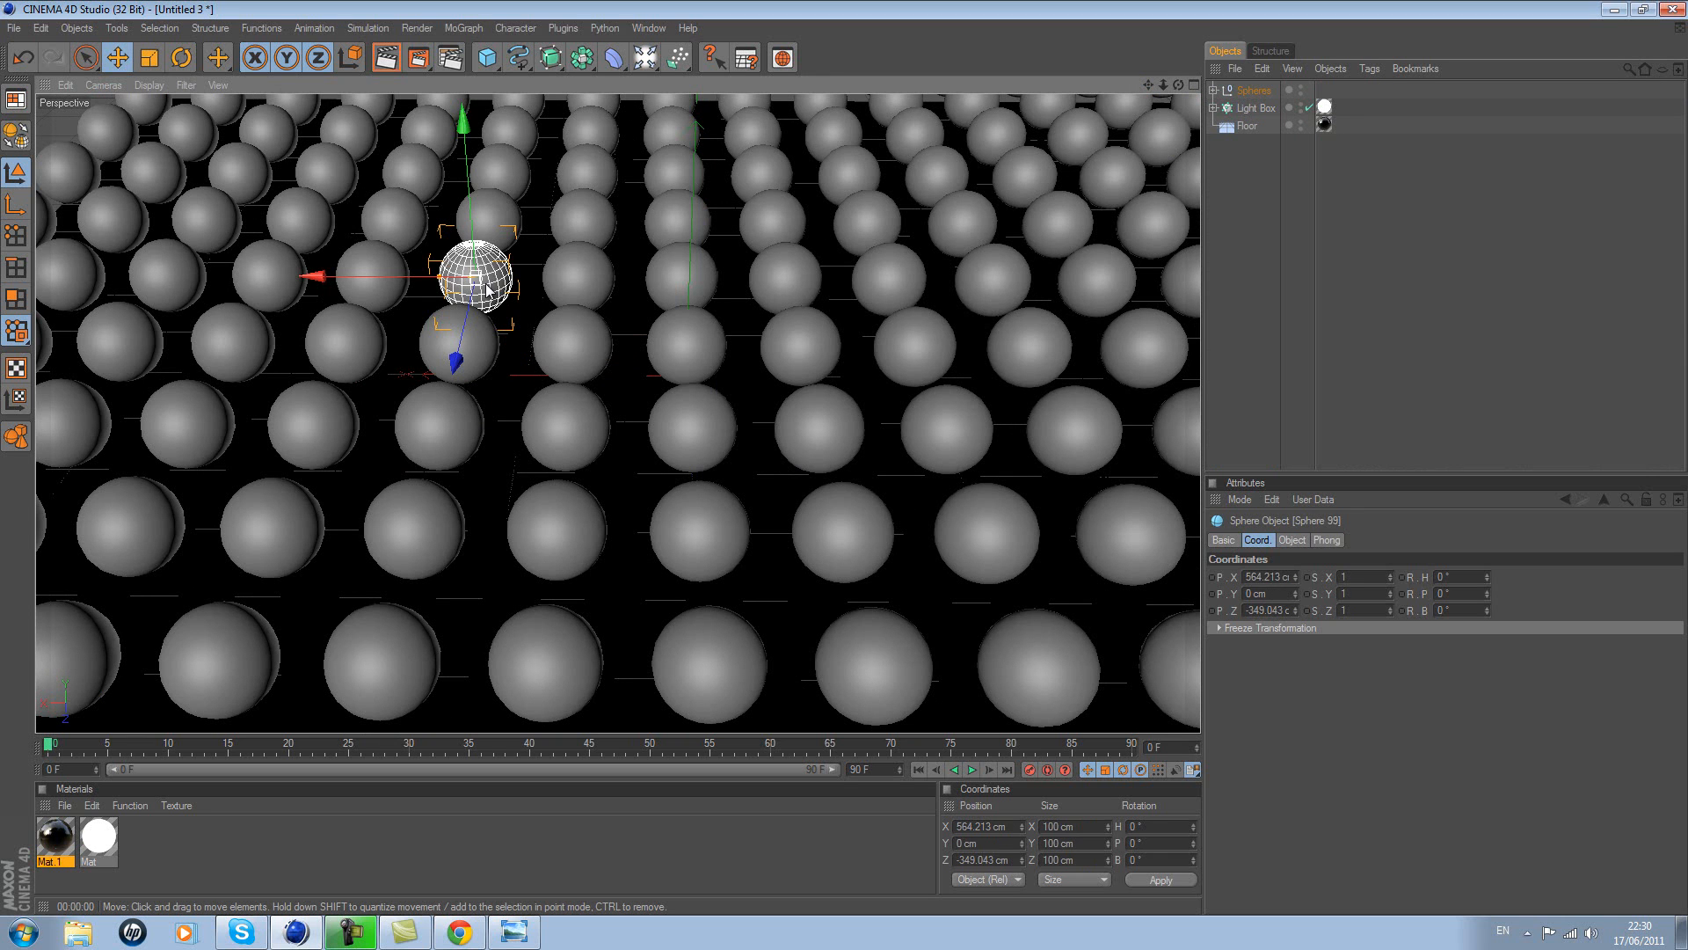
click(592, 282)
click(686, 275)
key(Delete)
click(808, 290)
key(Delete)
click(464, 354)
key(Delete)
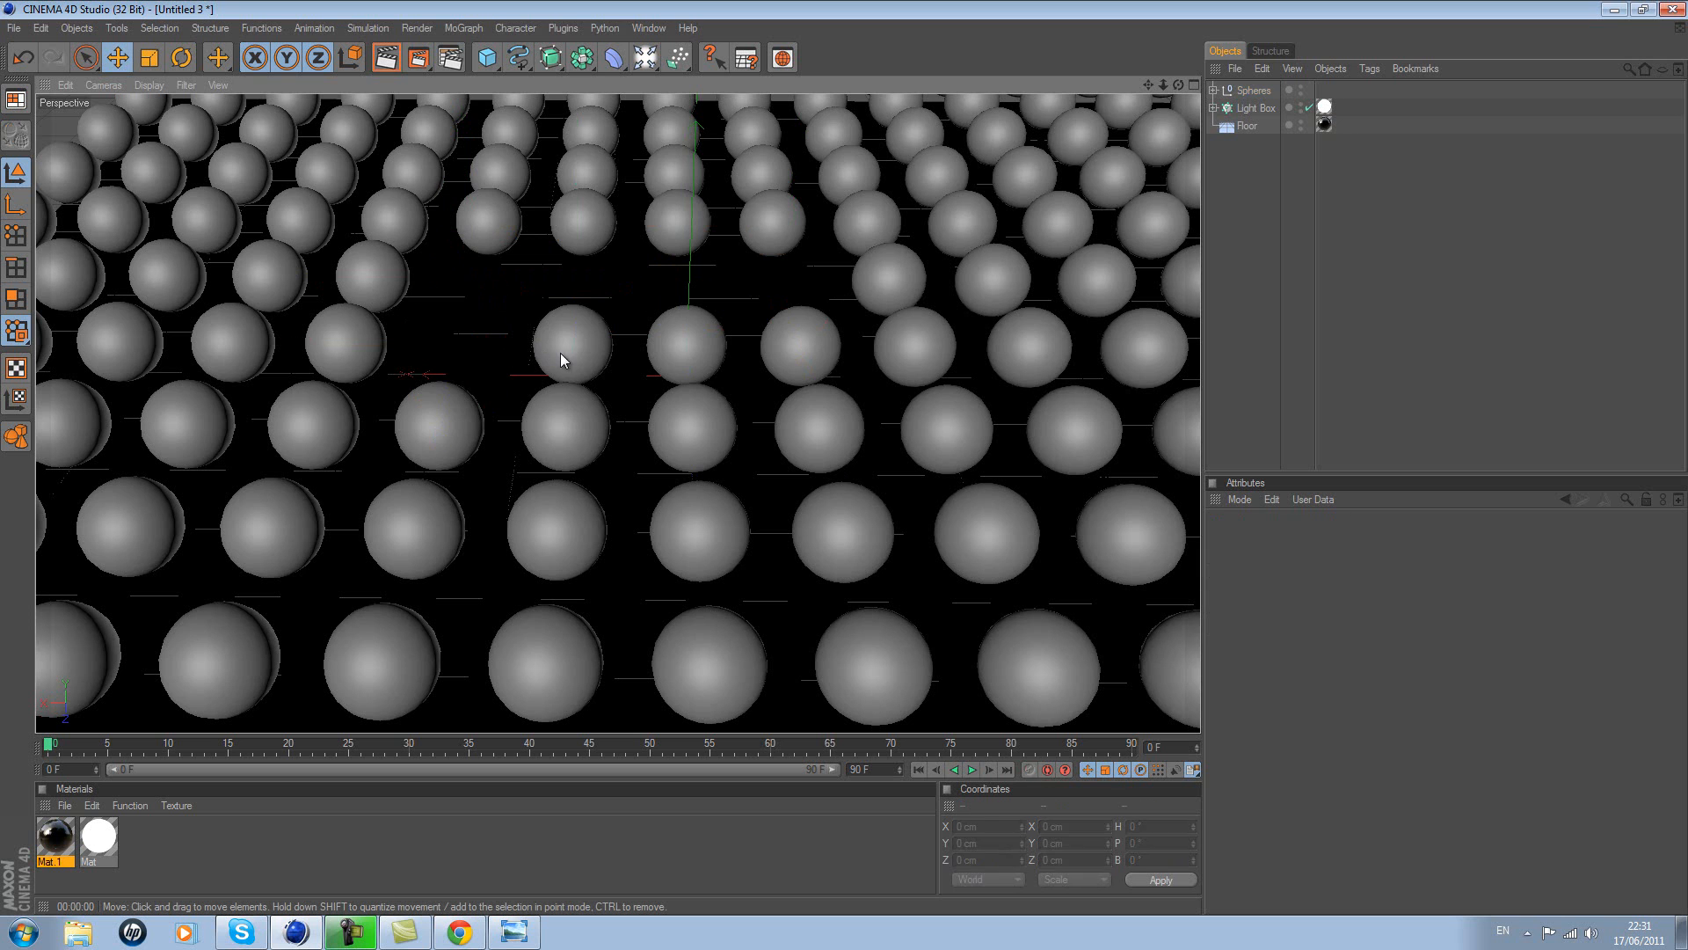
click(561, 352)
key(Delete)
click(694, 356)
key(Delete)
click(819, 356)
key(Delete)
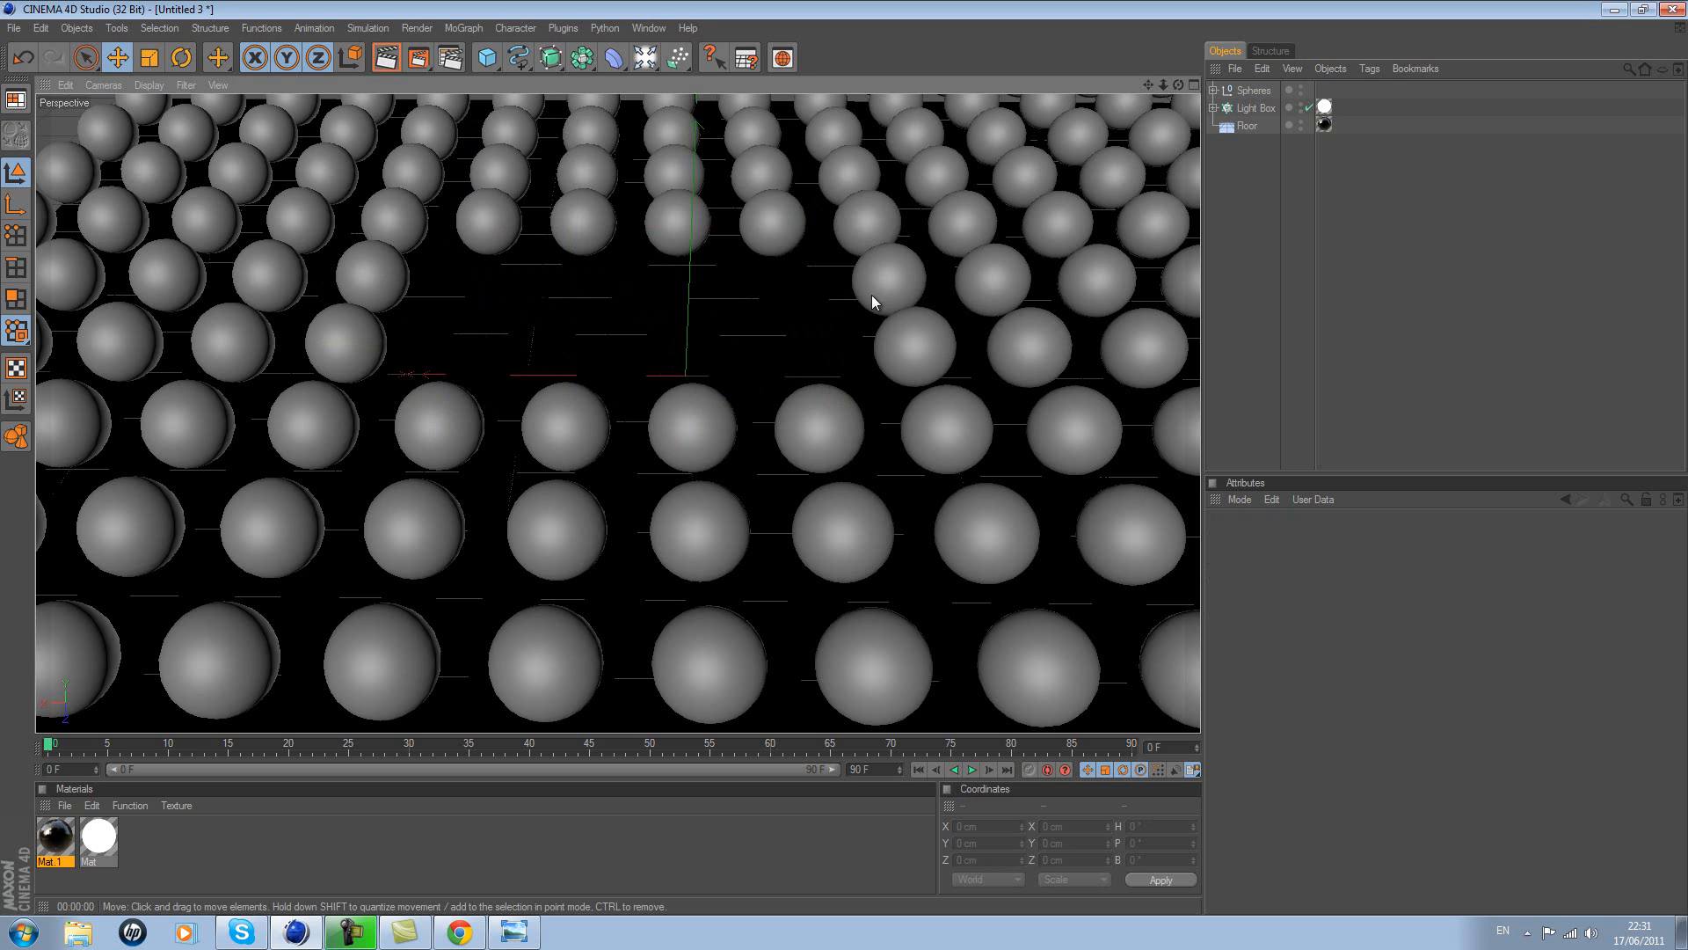
click(893, 277)
key(Delete)
click(918, 348)
key(Delete)
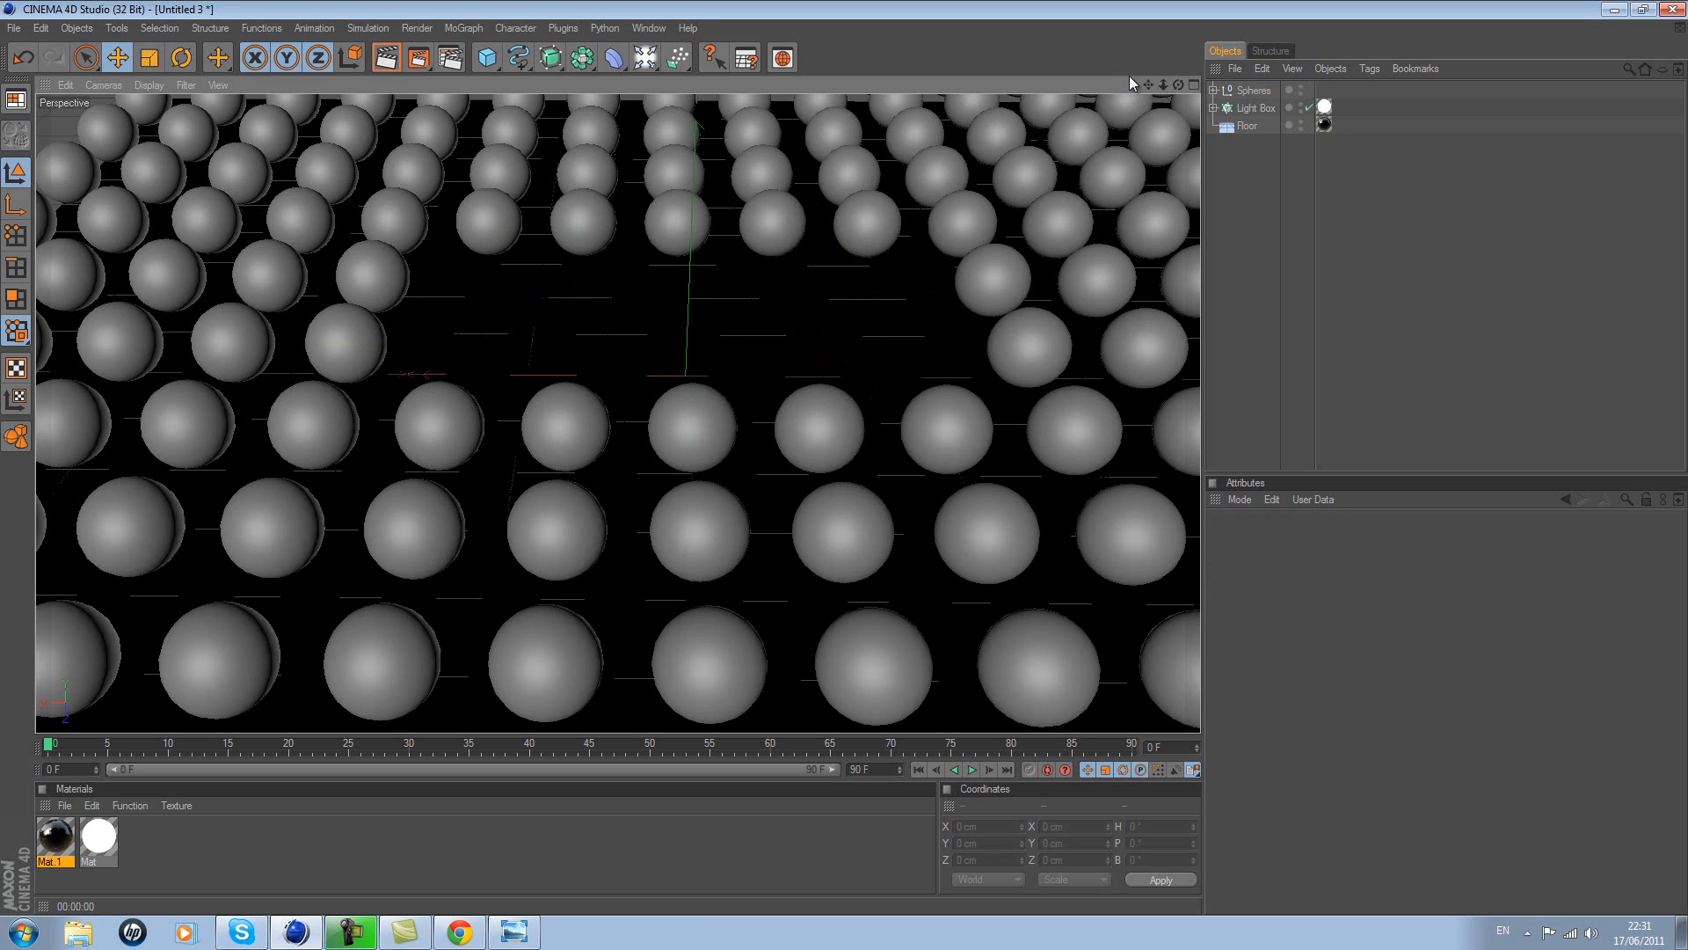
- Add a MoText object and move it along Z to about -106 cm in the gap between the spheres
drag(1152, 83, 909, 281)
drag(1178, 85, 846, 457)
click(466, 29)
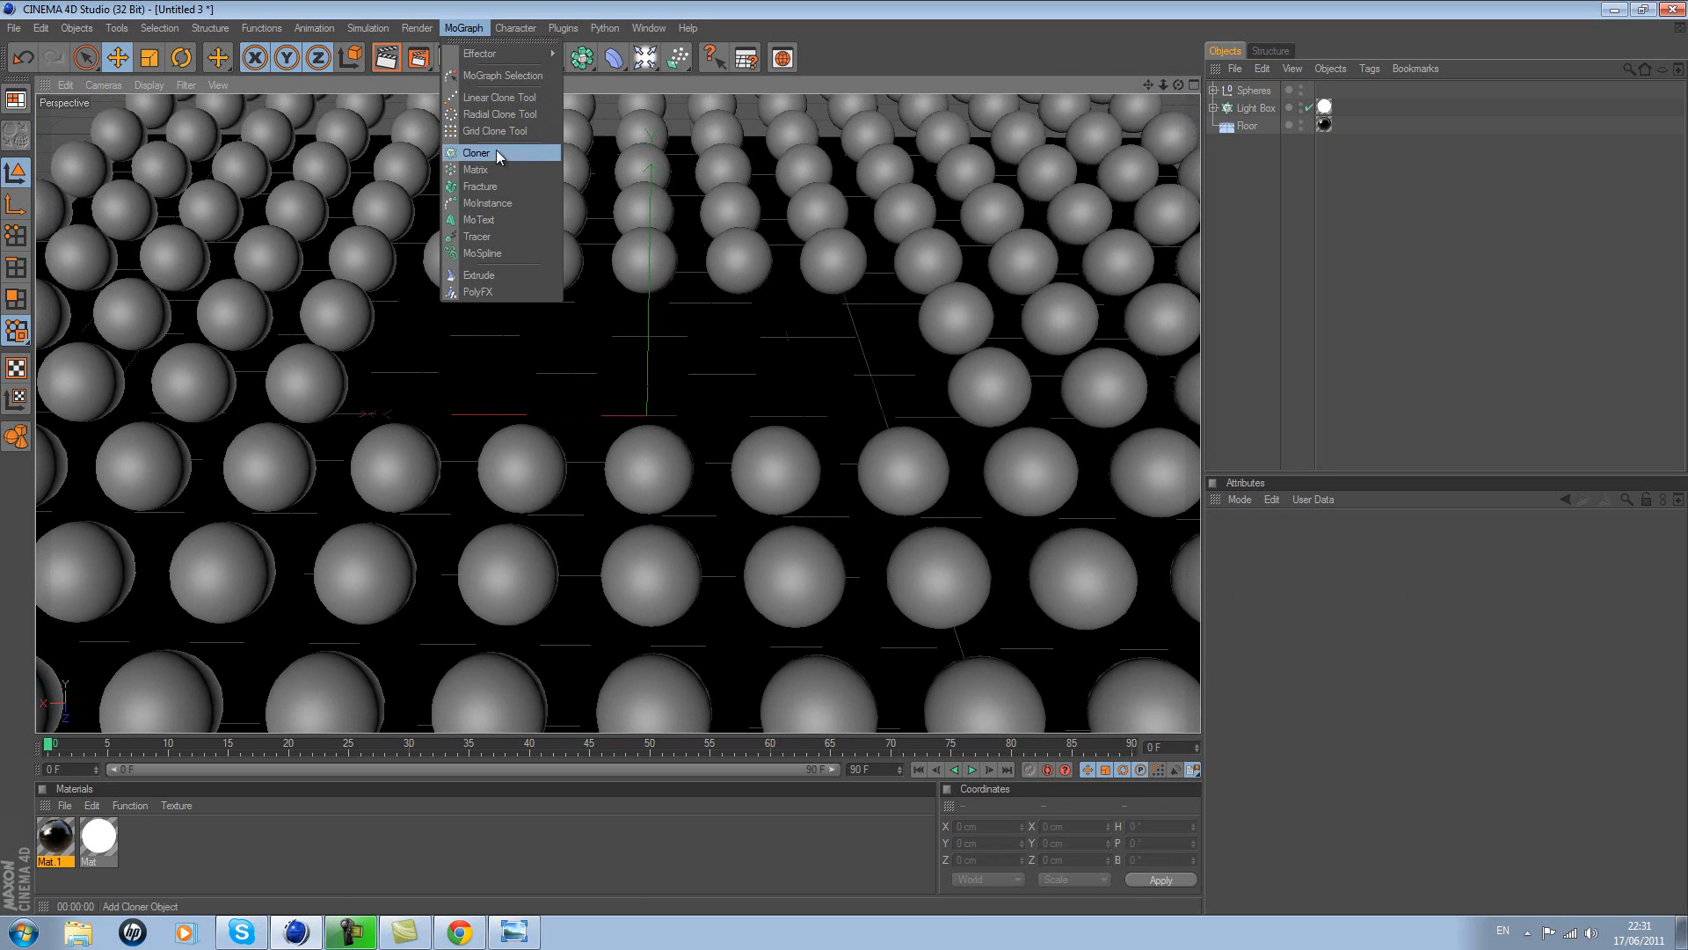
click(508, 220)
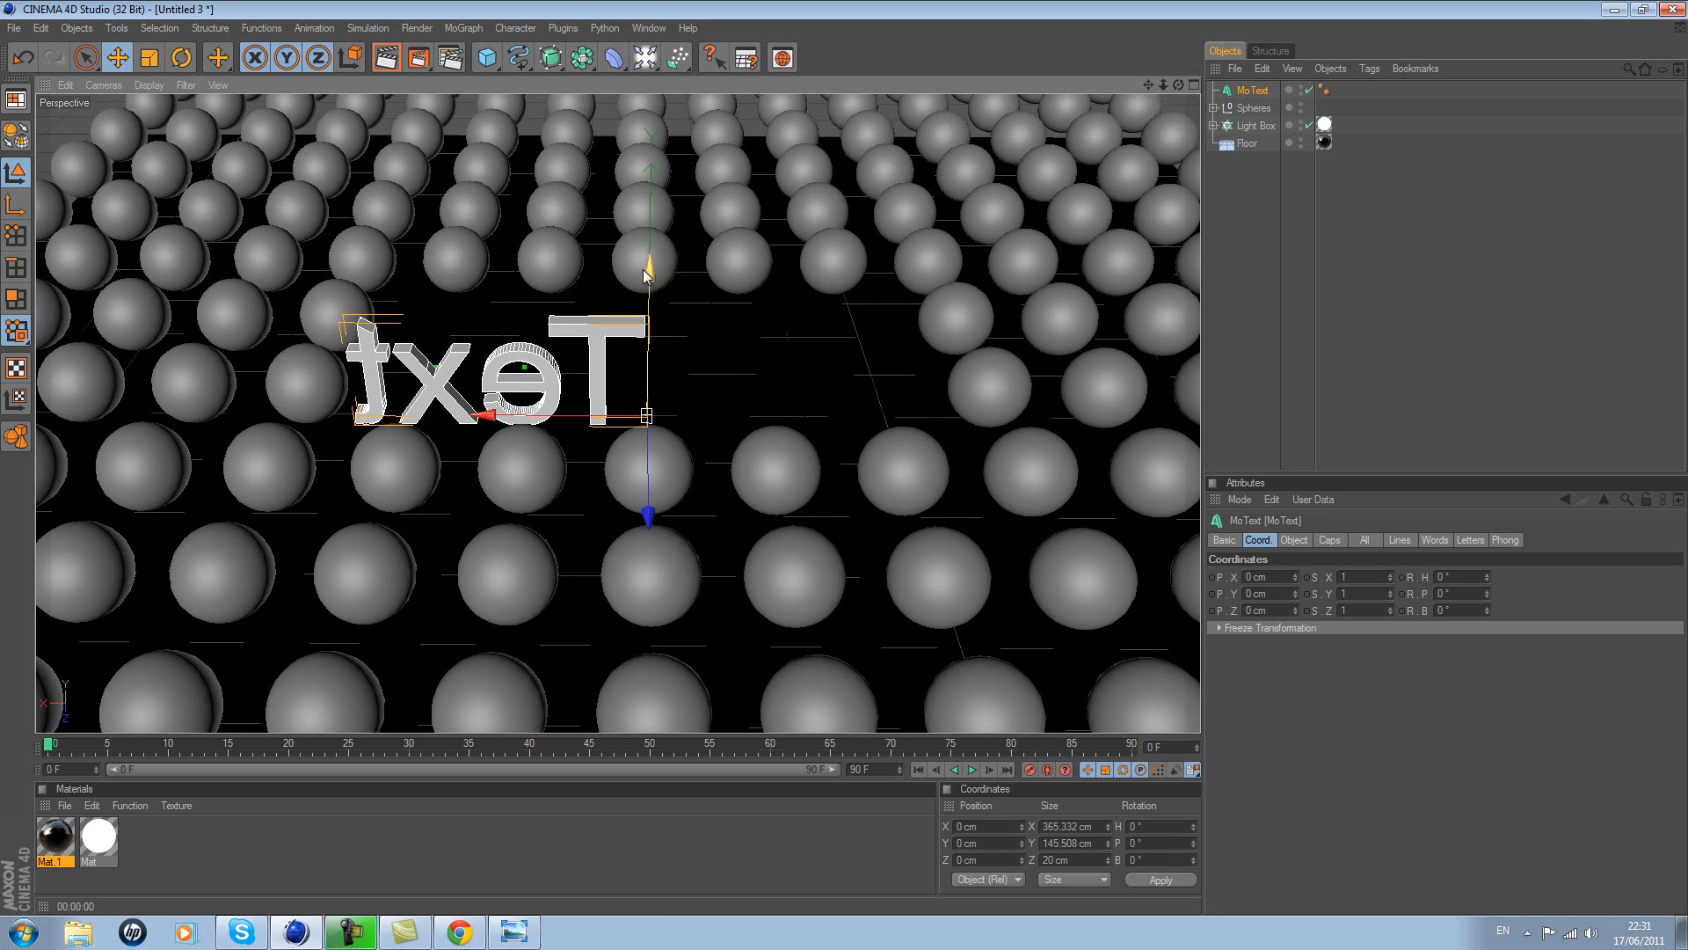
drag(648, 506, 844, 457)
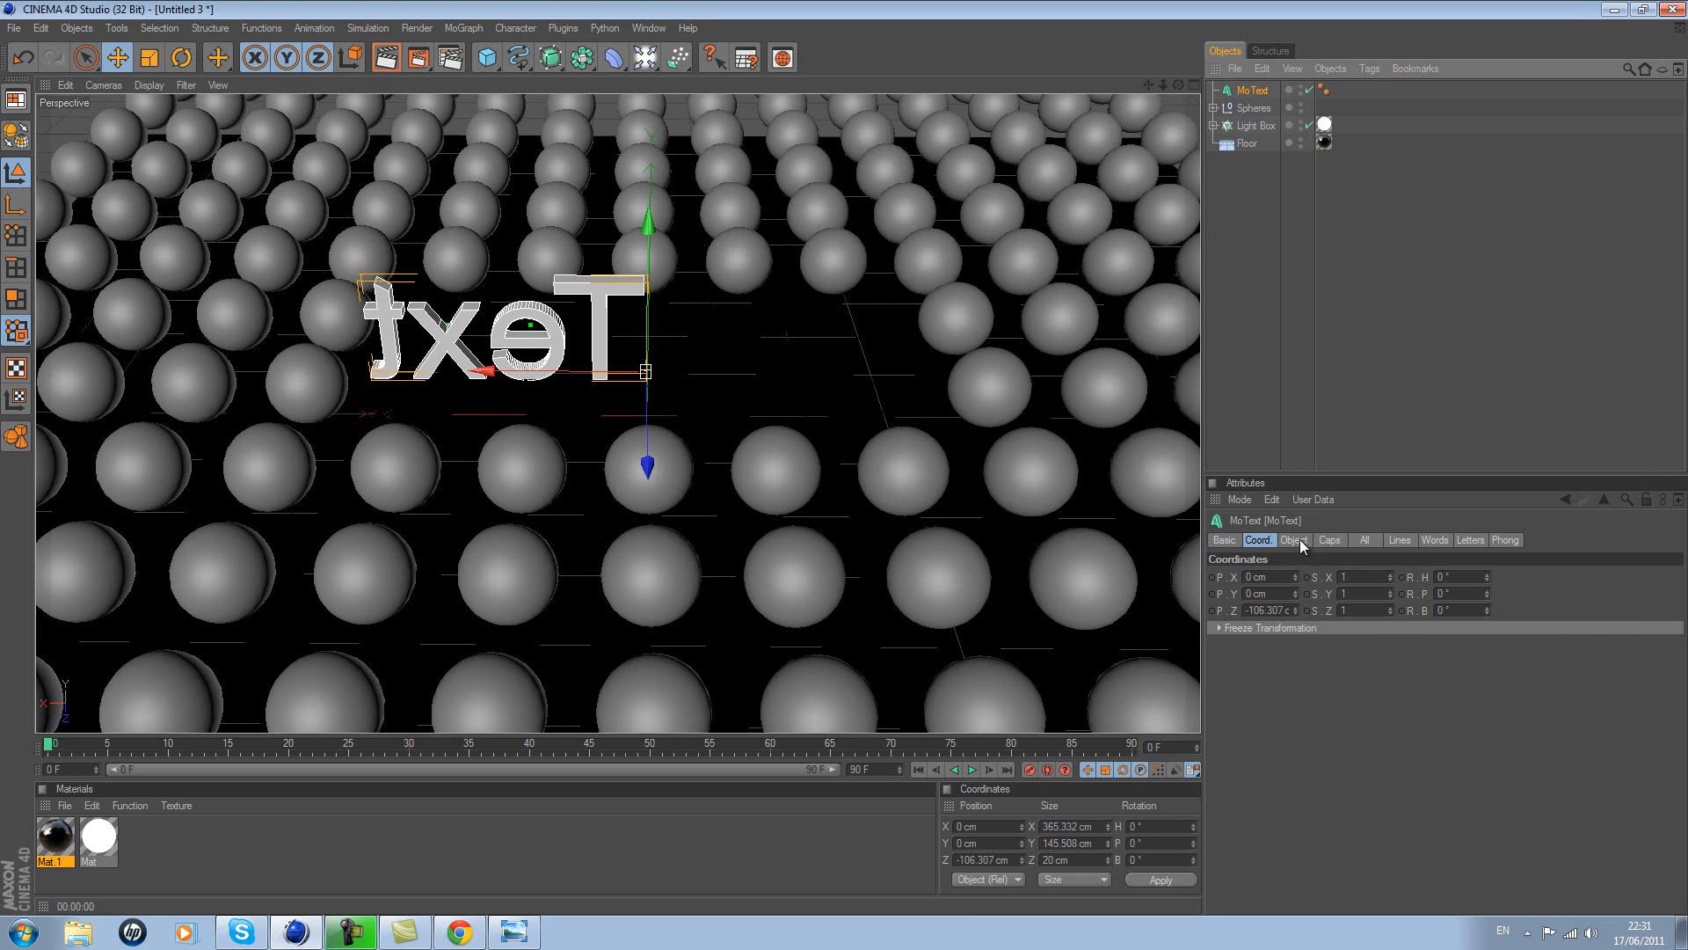
- Rotate the MoText to a heading of 180° and move it to about 353 cm in X and -185 cm in Z
click(1449, 577)
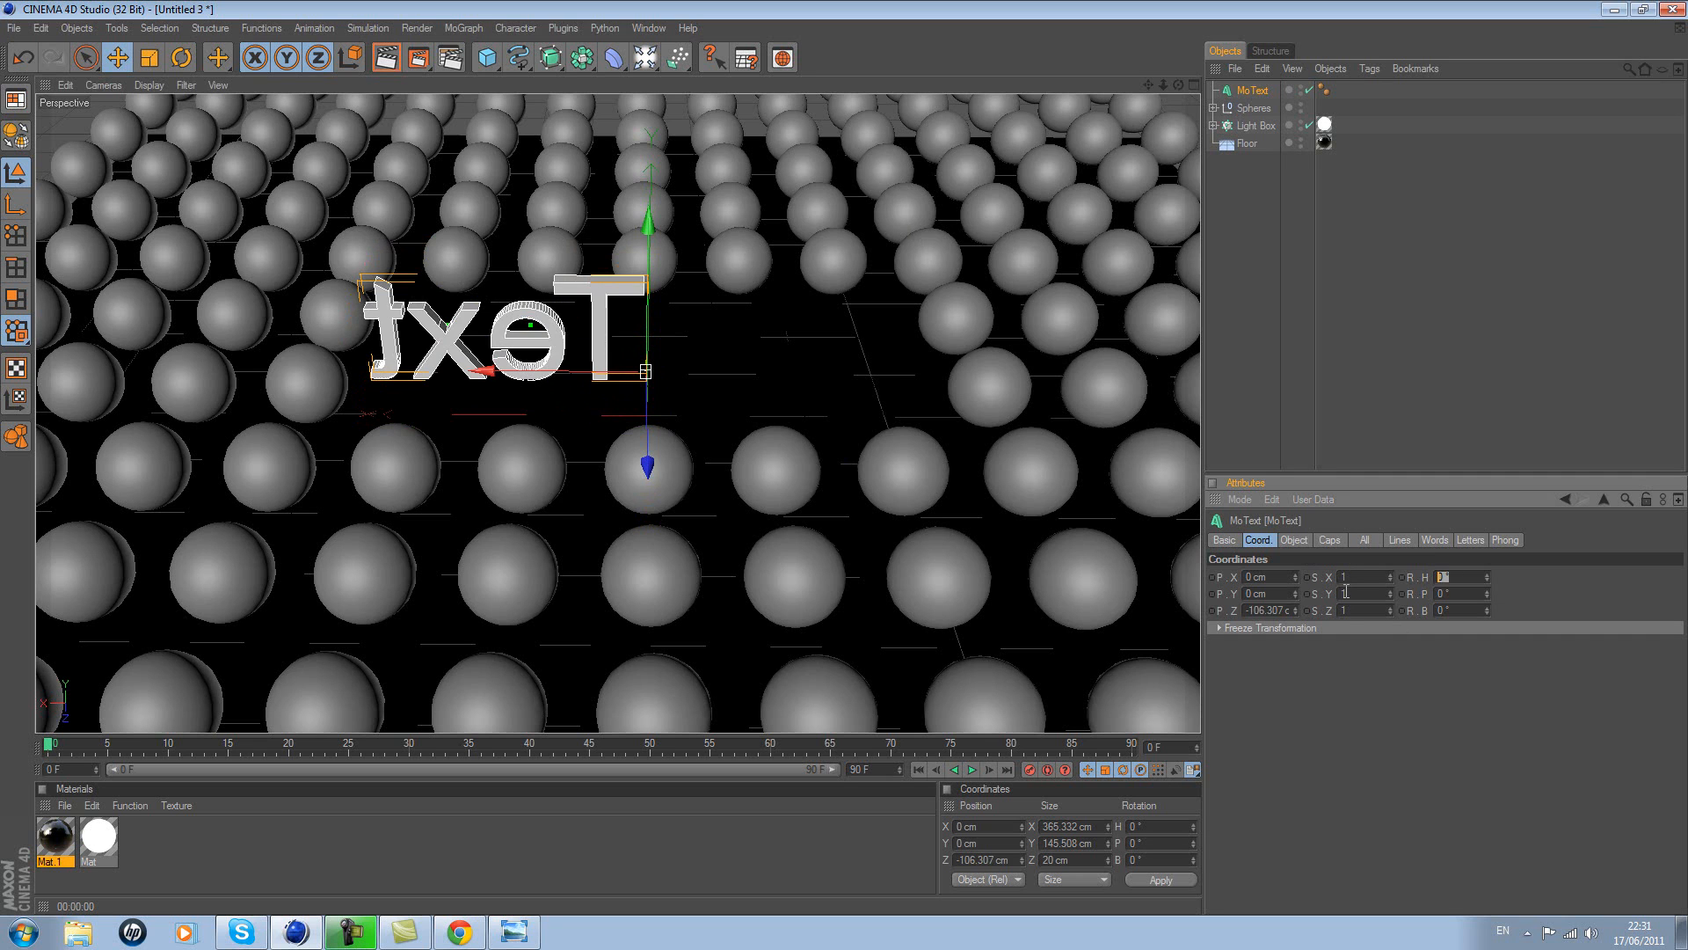
text(90)
key(Return)
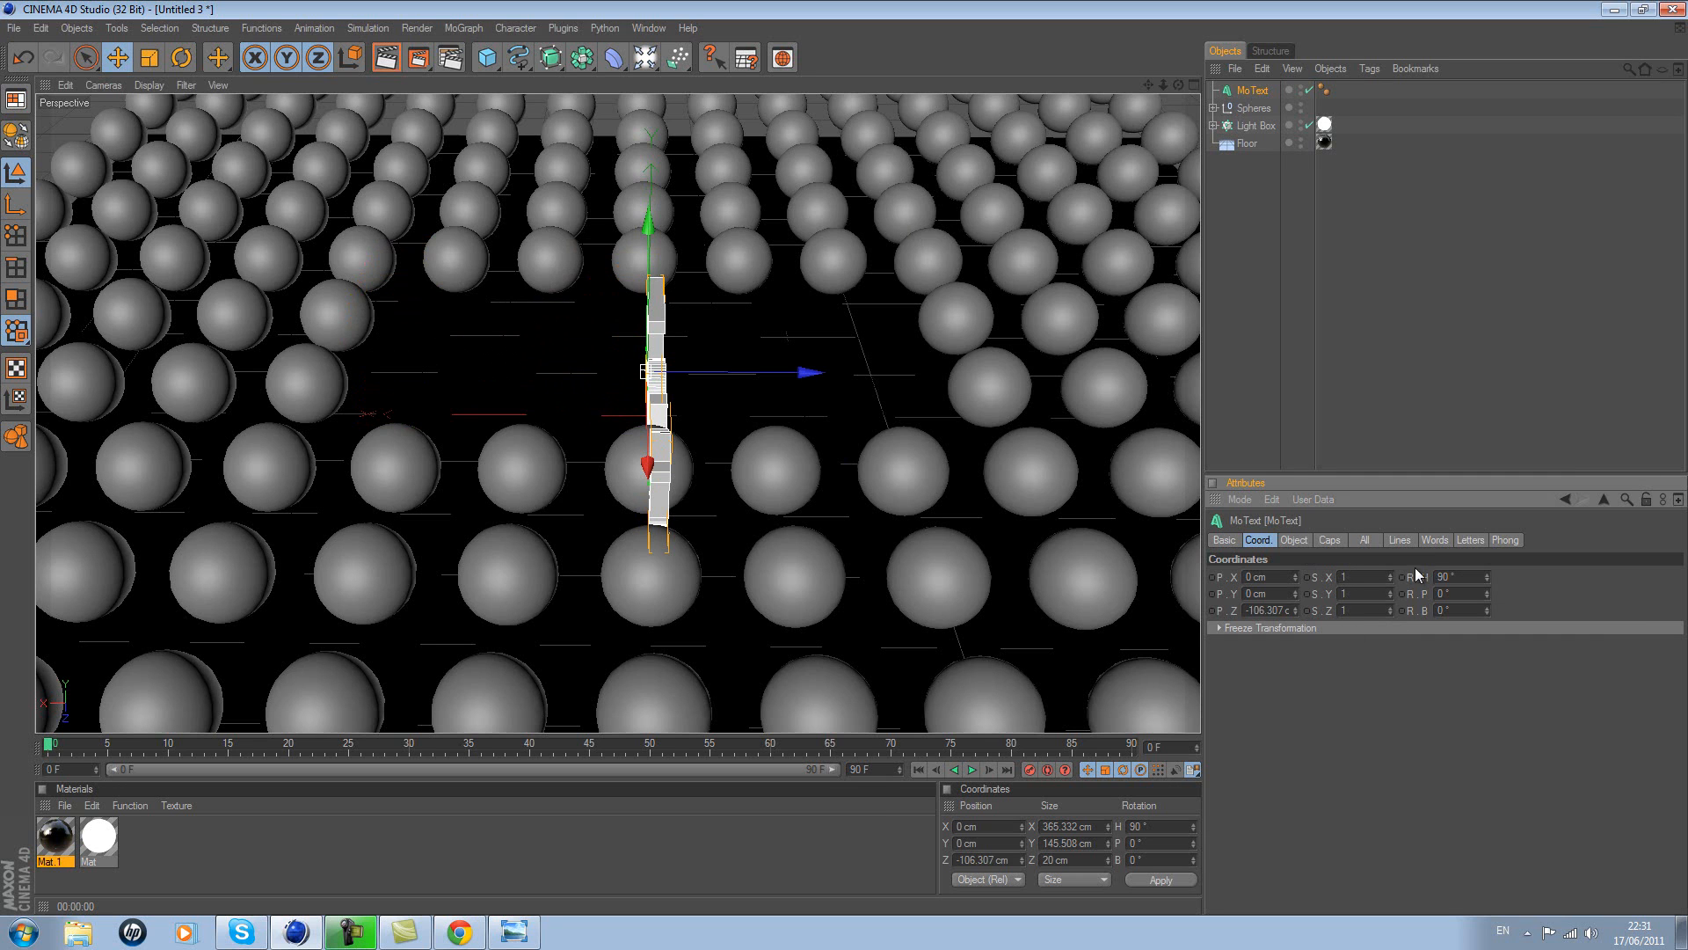
text(180)
key(Return)
drag(776, 361, 847, 452)
- Lay the MoText flat with a pitch of -90° and place it at about 17 cm in Y and -151 cm in Z
click(1470, 596)
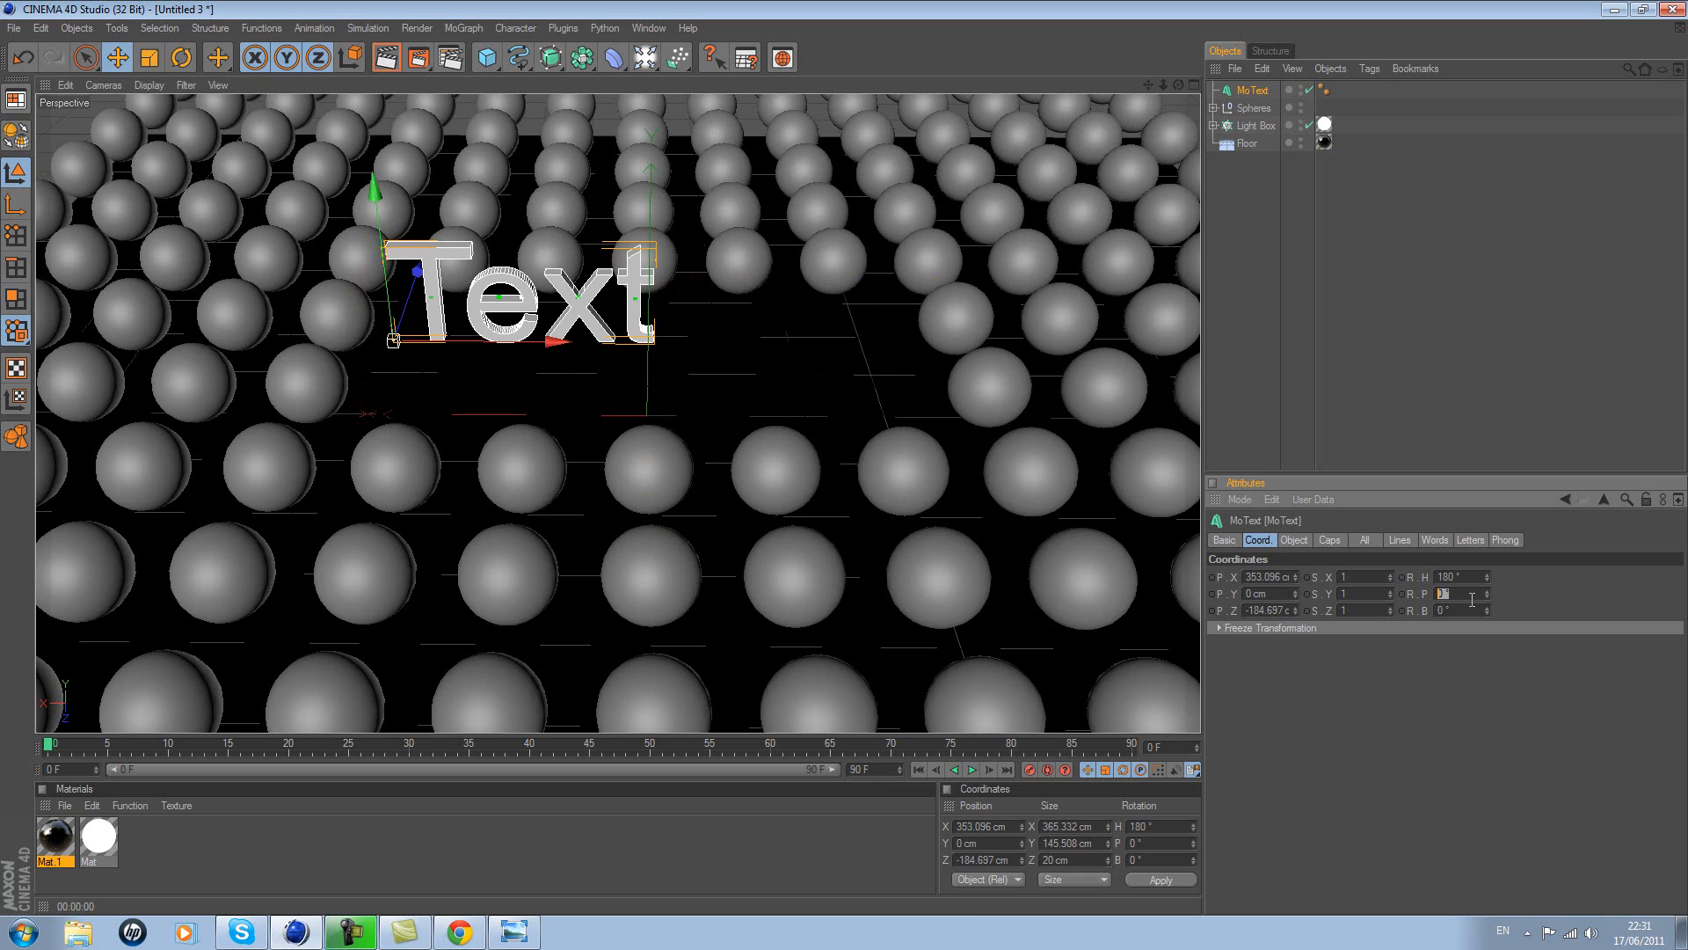
text(-90)
key(Return)
drag(846, 444, 843, 457)
drag(407, 459, 405, 471)
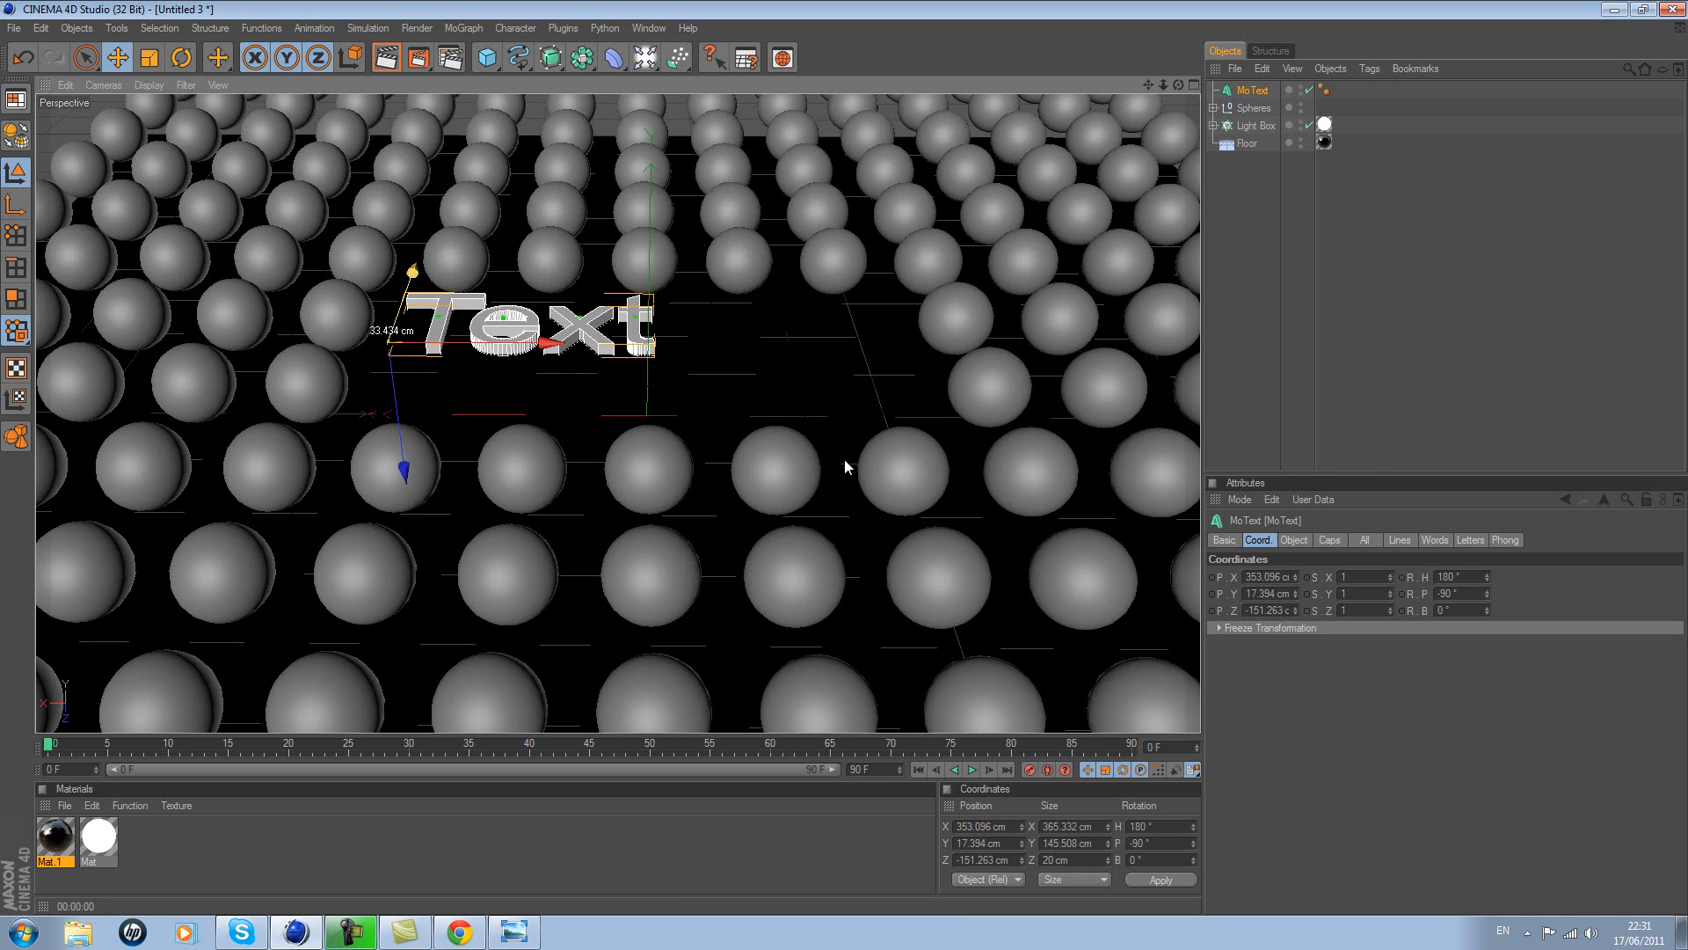
- Add a second MoText object with a heading of 180° and a pitch of -90°, and raise it slightly off the floor
click(463, 28)
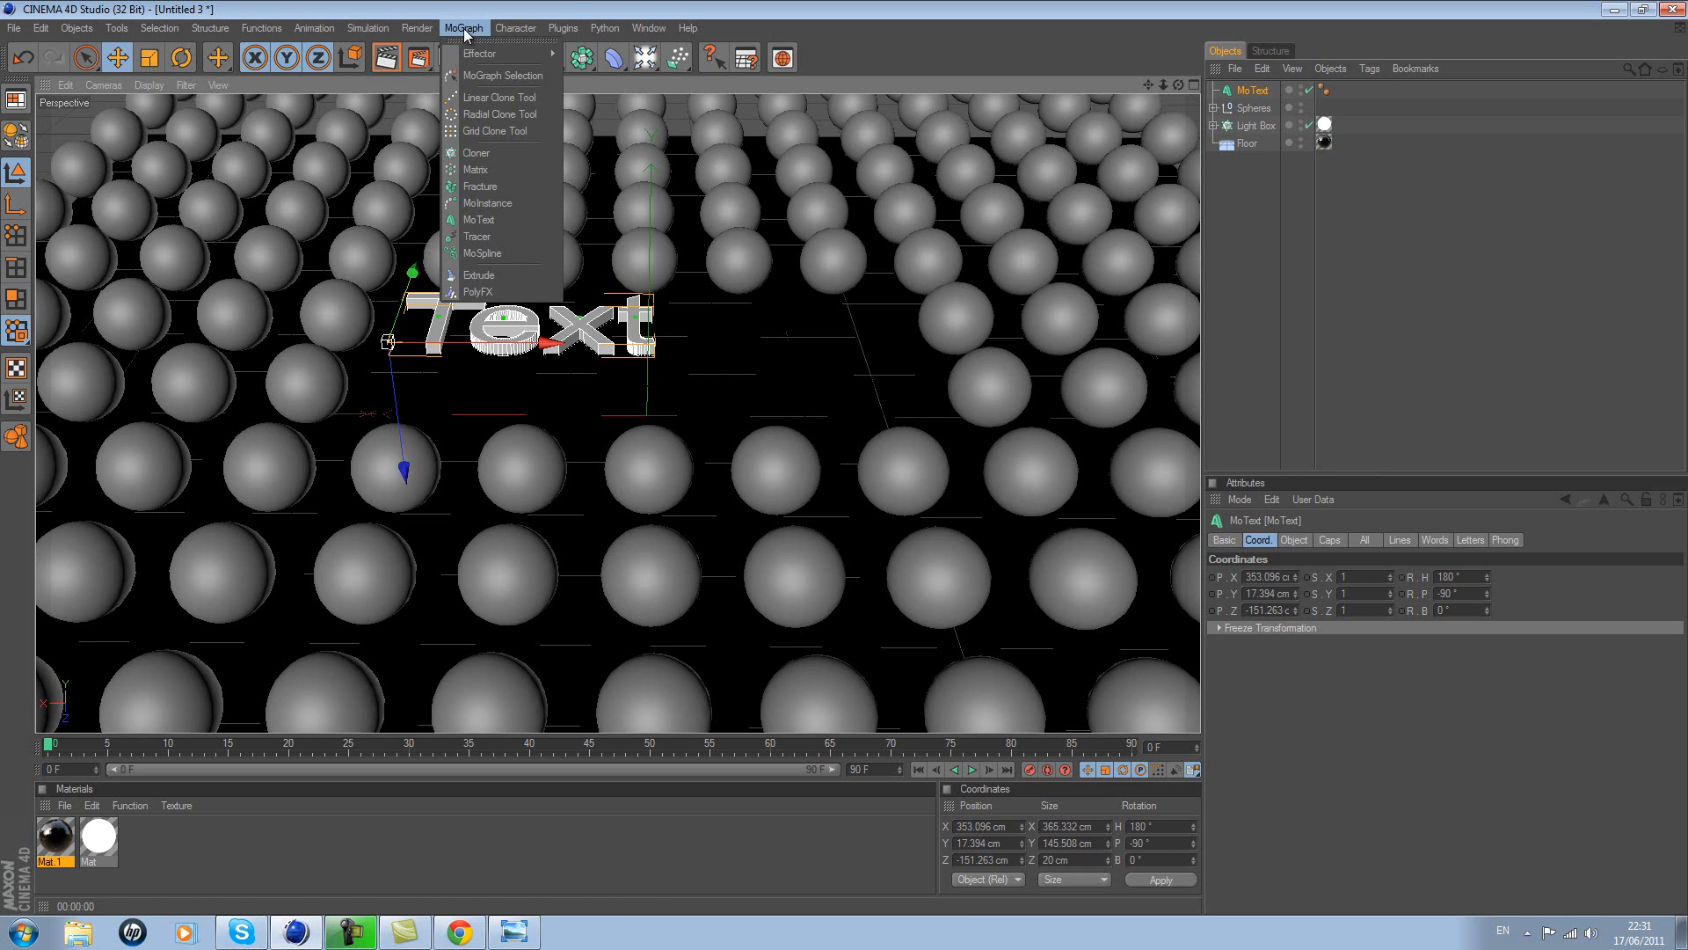
click(516, 222)
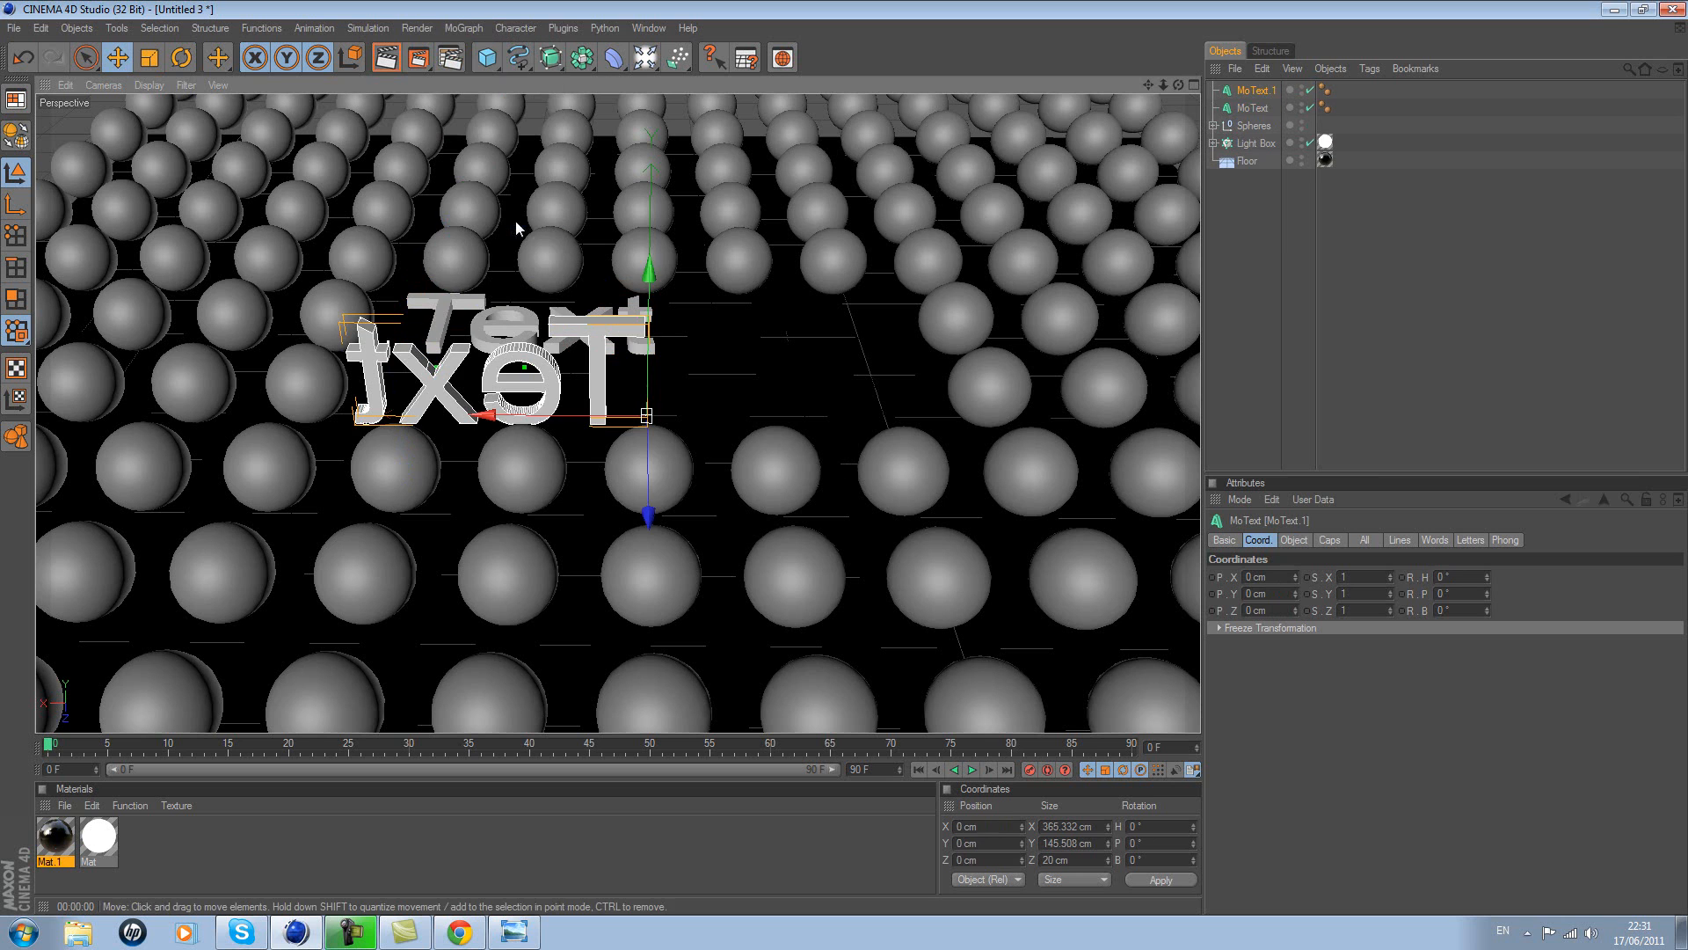
click(1447, 576)
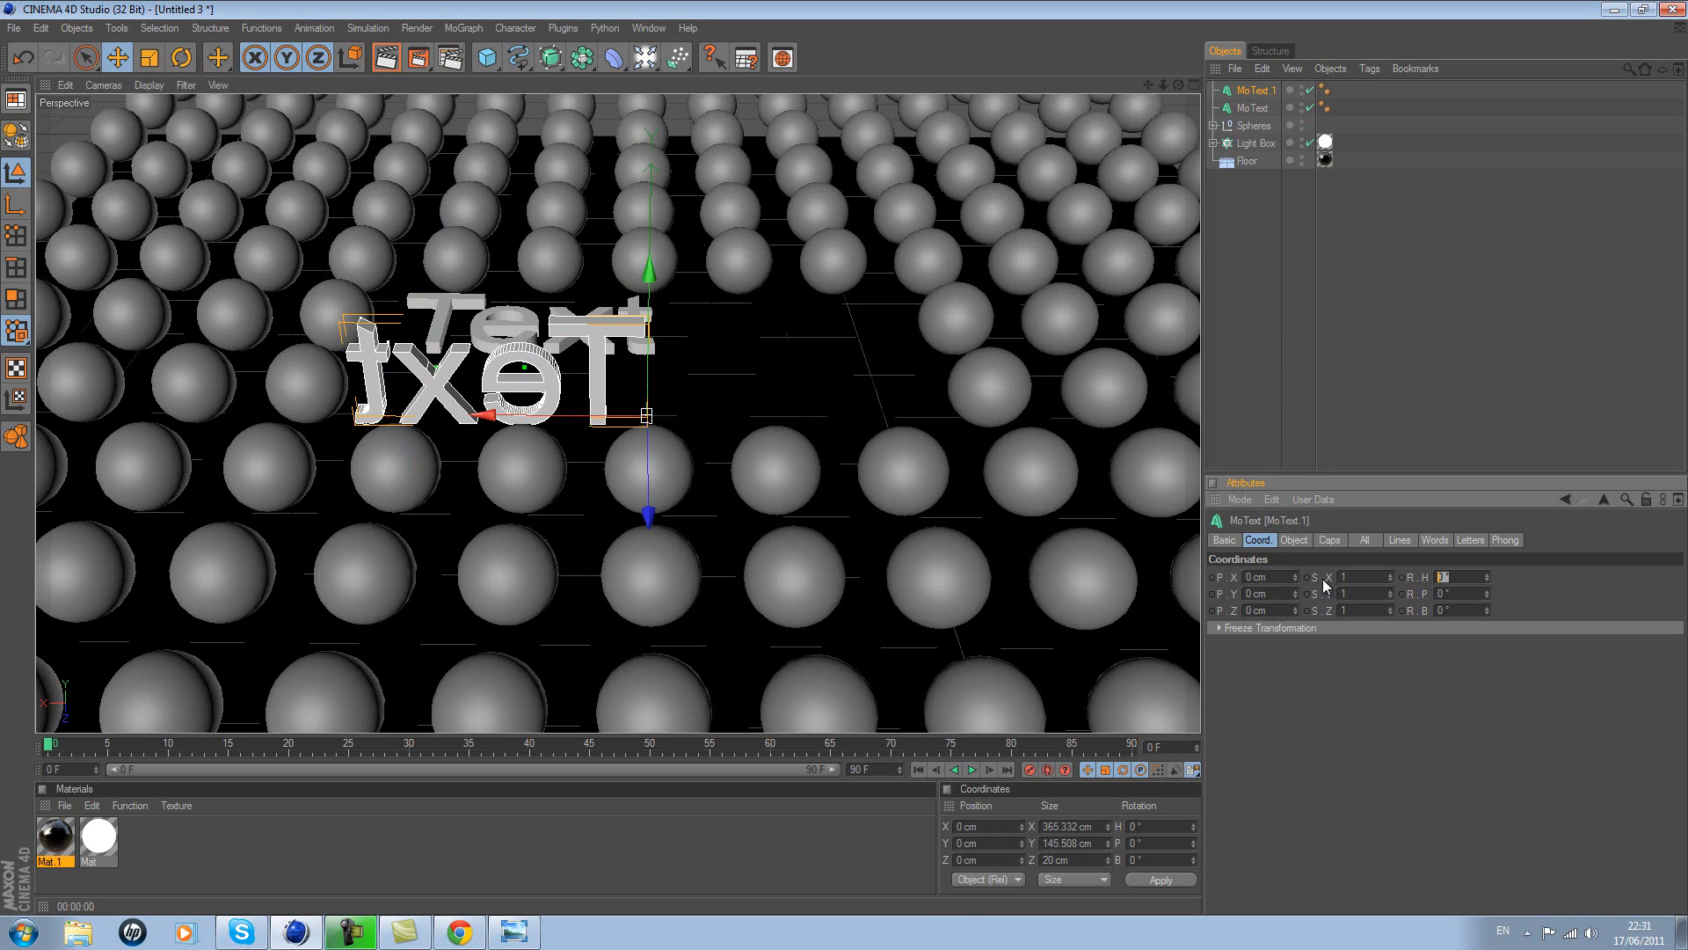
text(180)
key(Return)
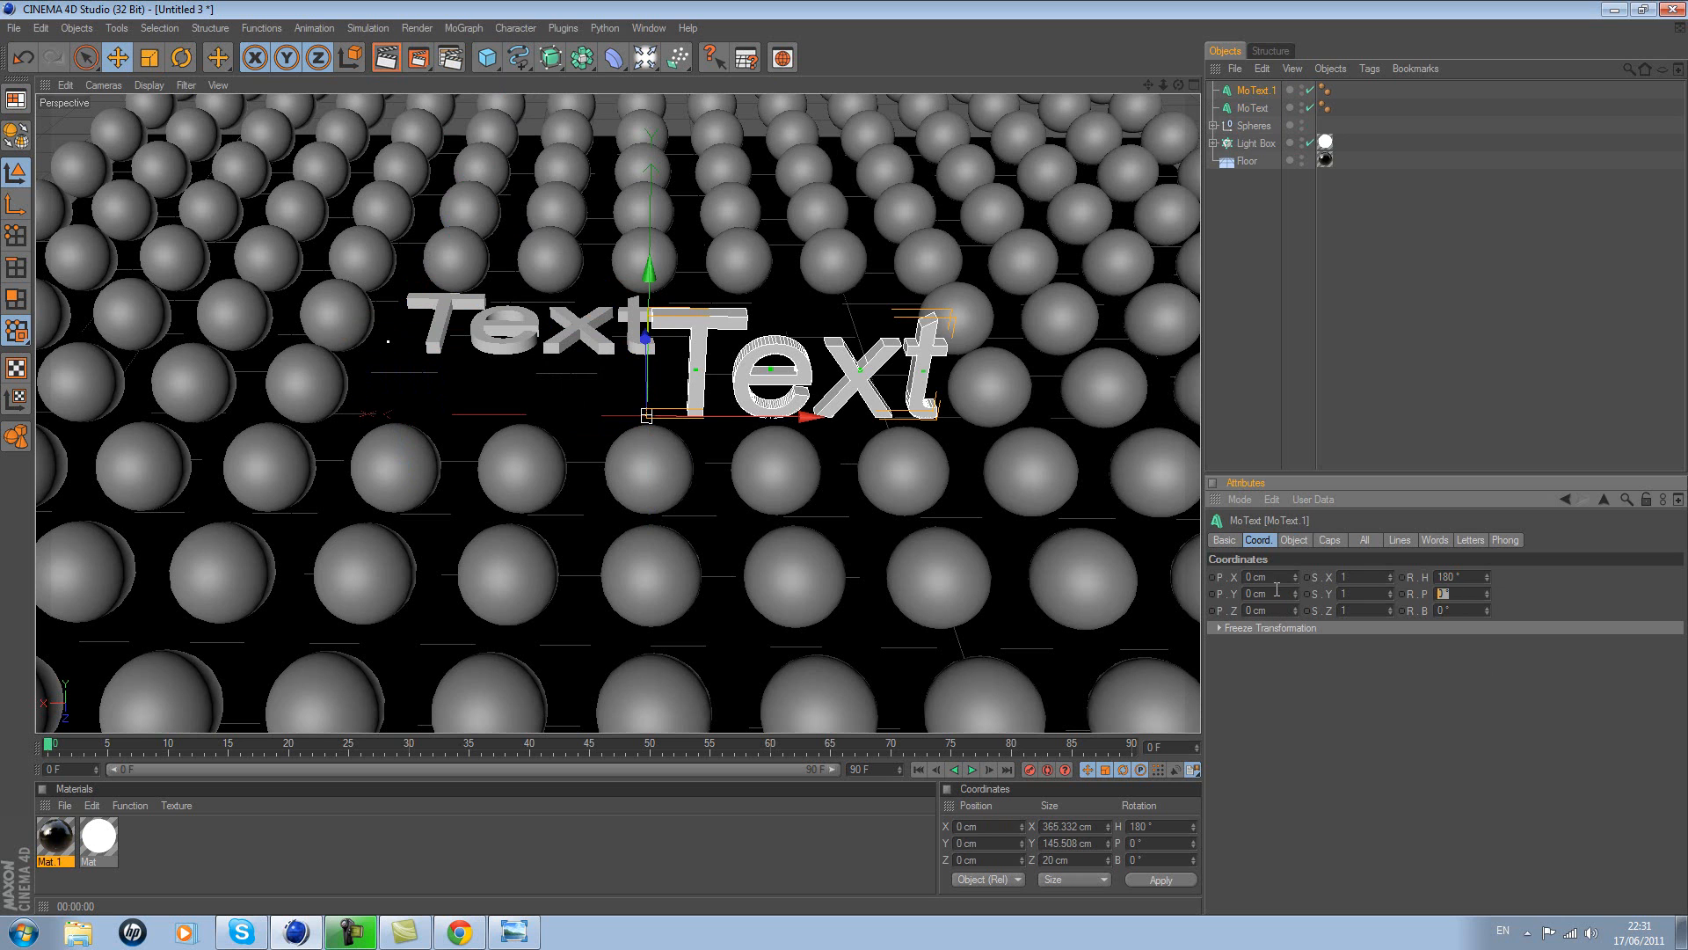
text(-90)
key(Return)
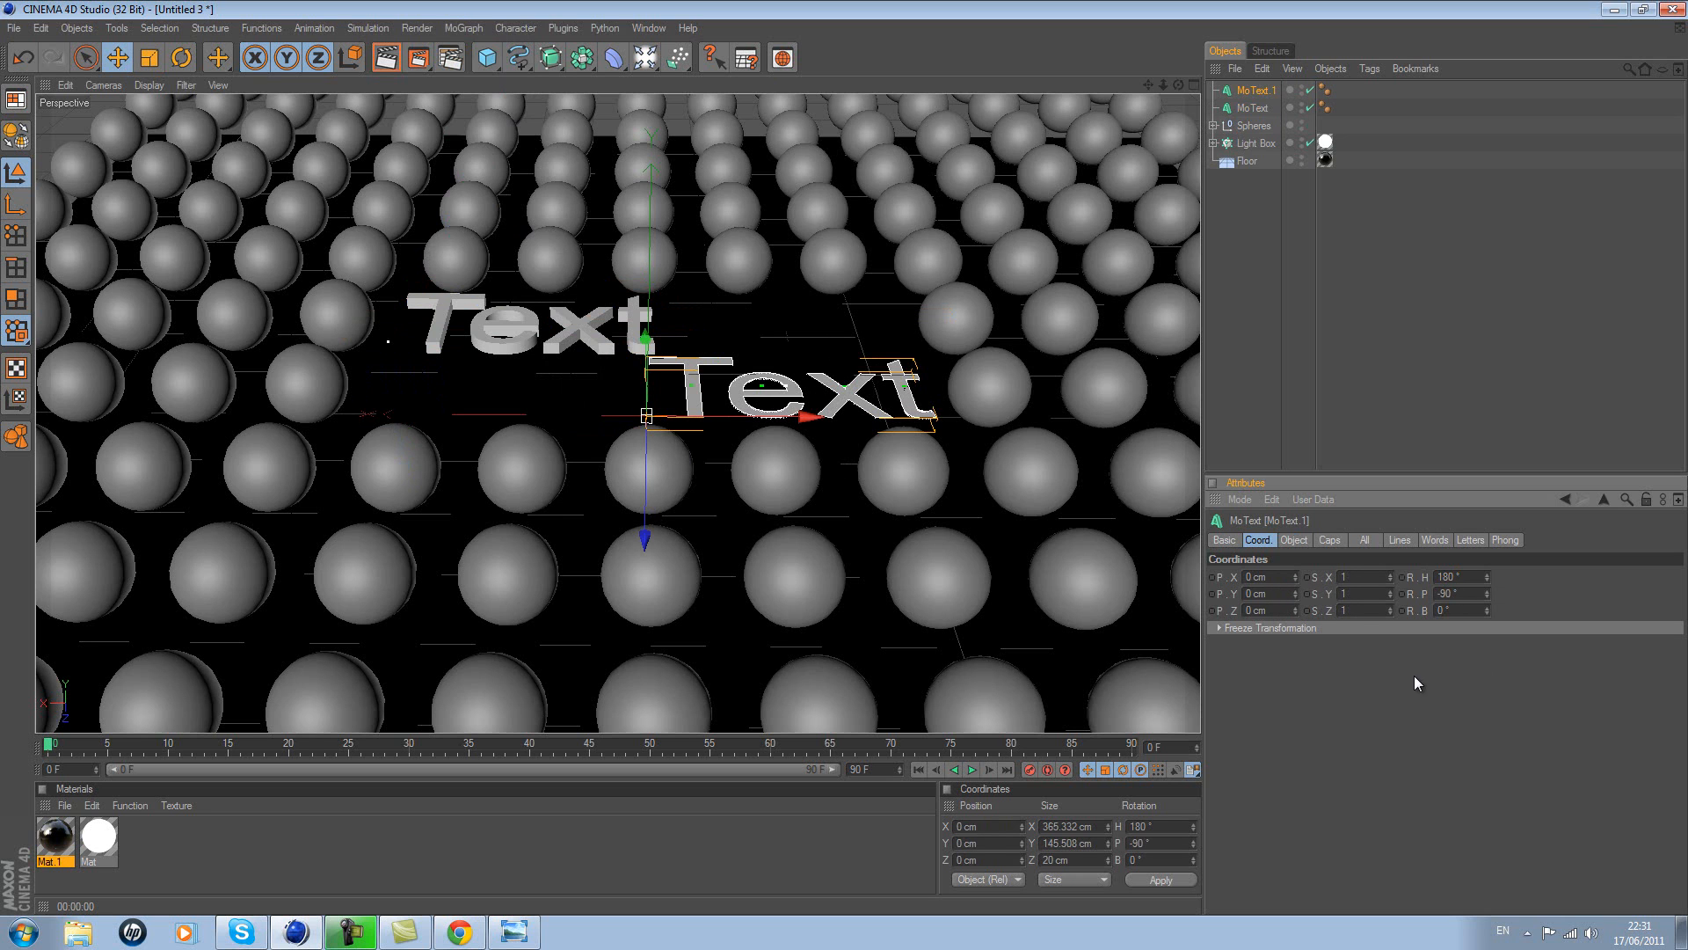
drag(646, 527, 825, 287)
- Set the first MoText's depth to 35 and raise it to about 35 cm in Y
click(635, 288)
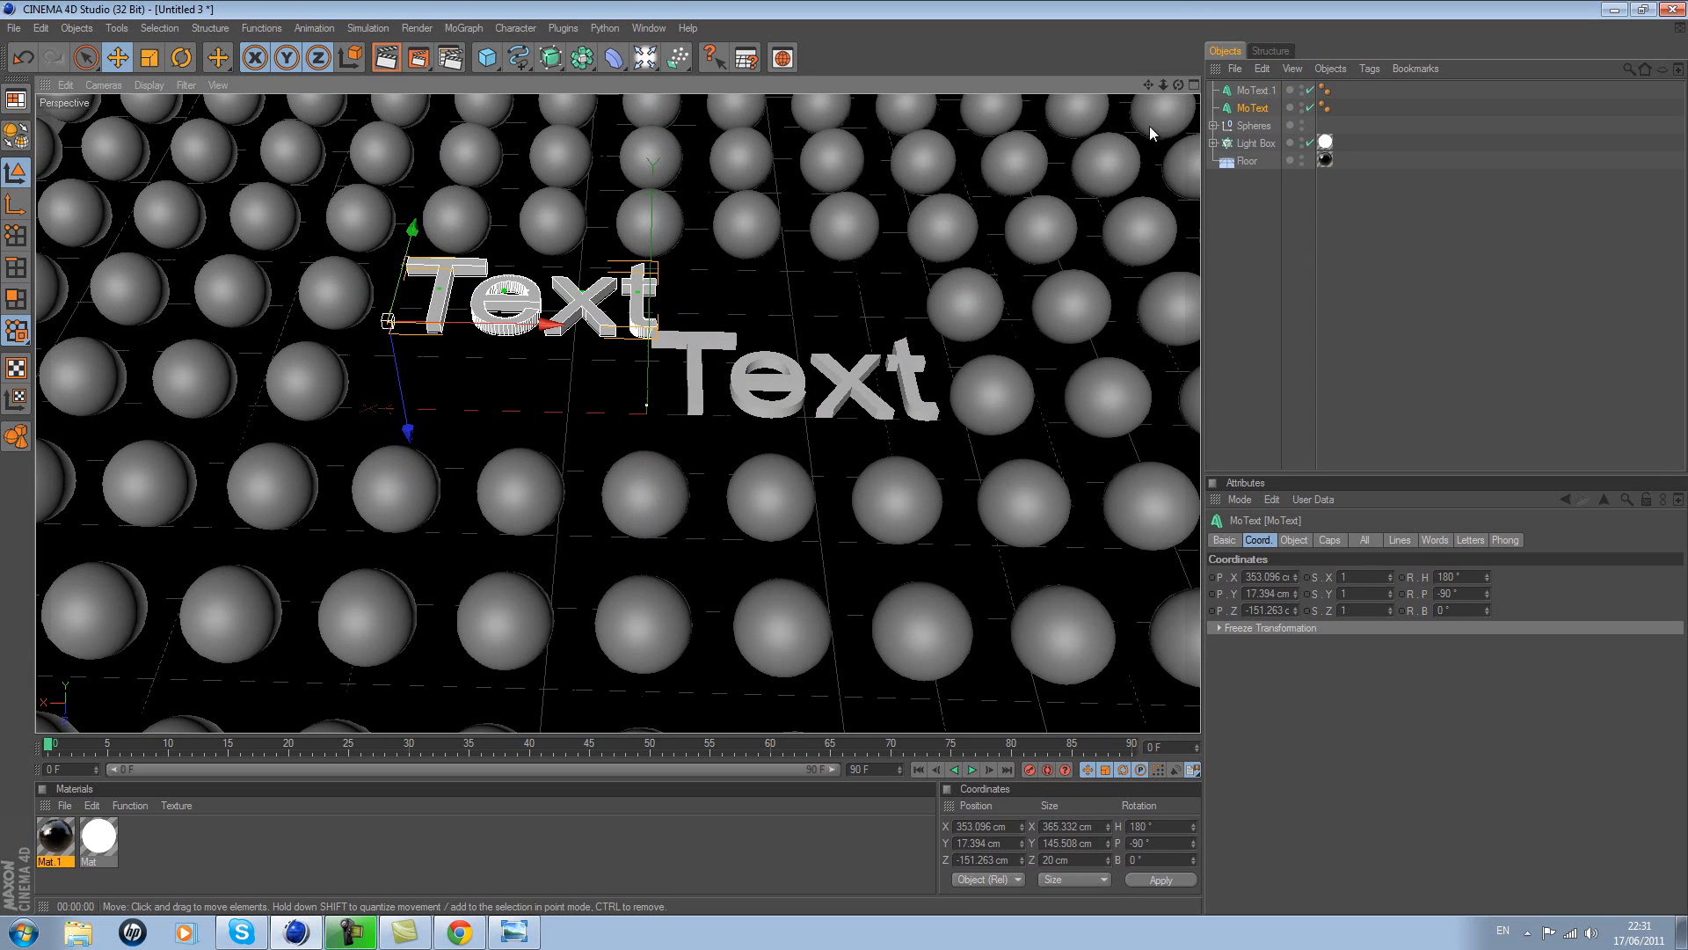
alt+drag(844, 458, 870, 457)
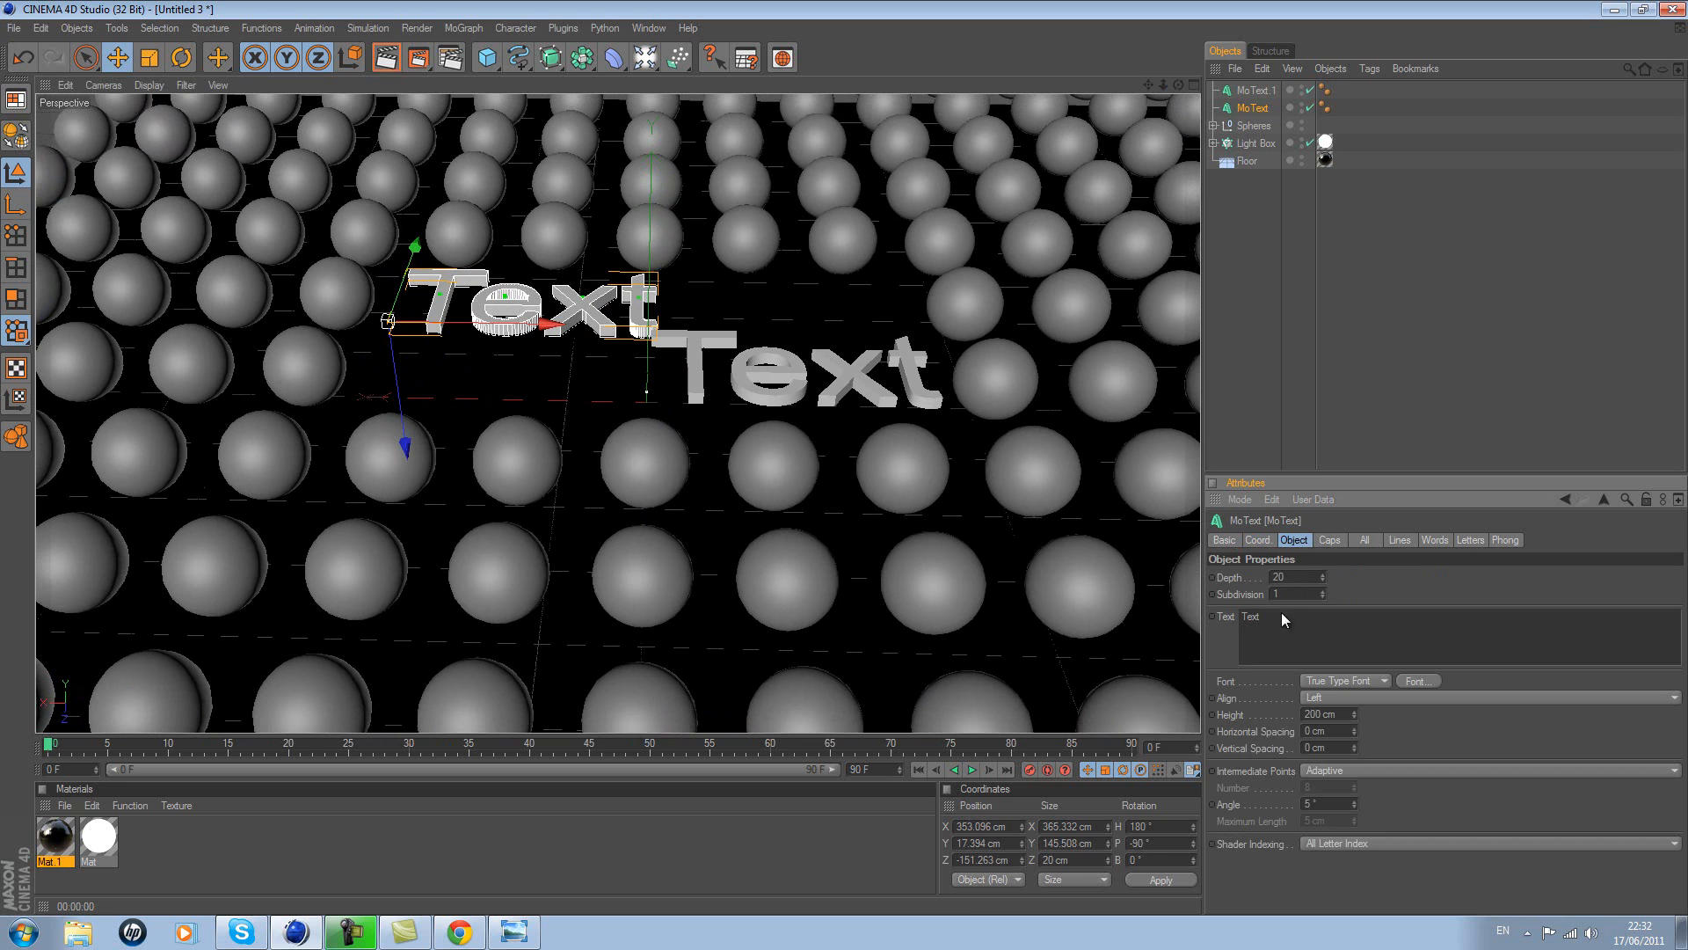
drag(1302, 575, 1255, 580)
text(35)
key(Return)
drag(396, 390, 395, 378)
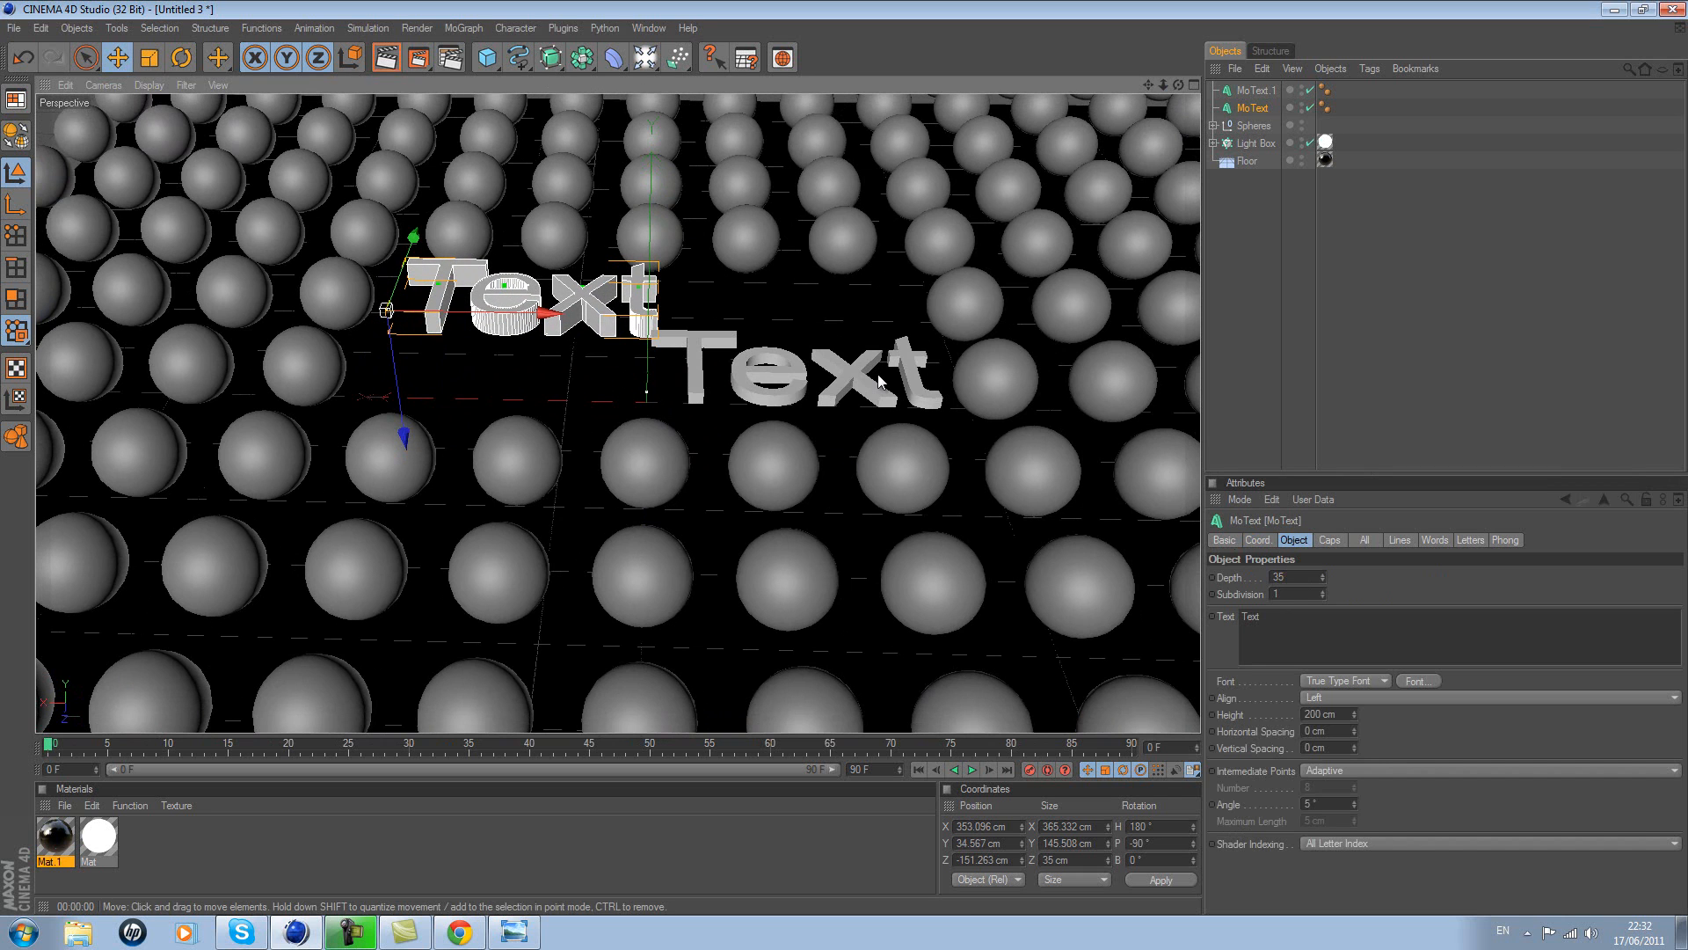
- Set the first MoText's depth to 20 and lower it to about 21 cm in Y
click(1294, 576)
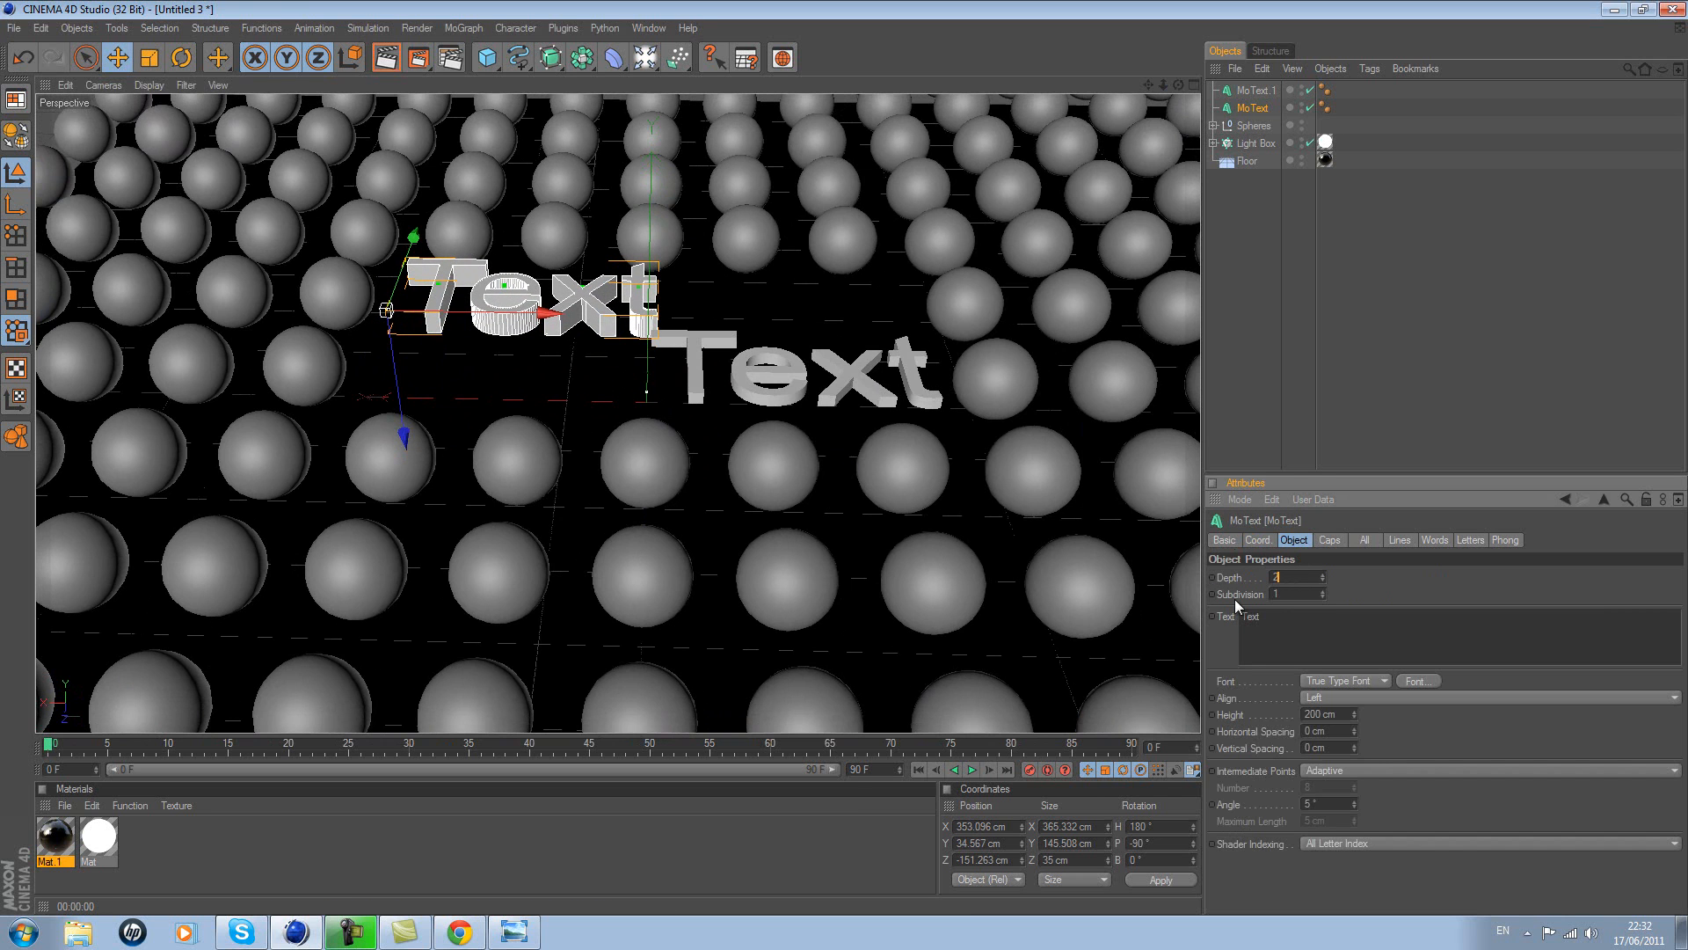
text(20)
key(Return)
drag(404, 435, 741, 336)
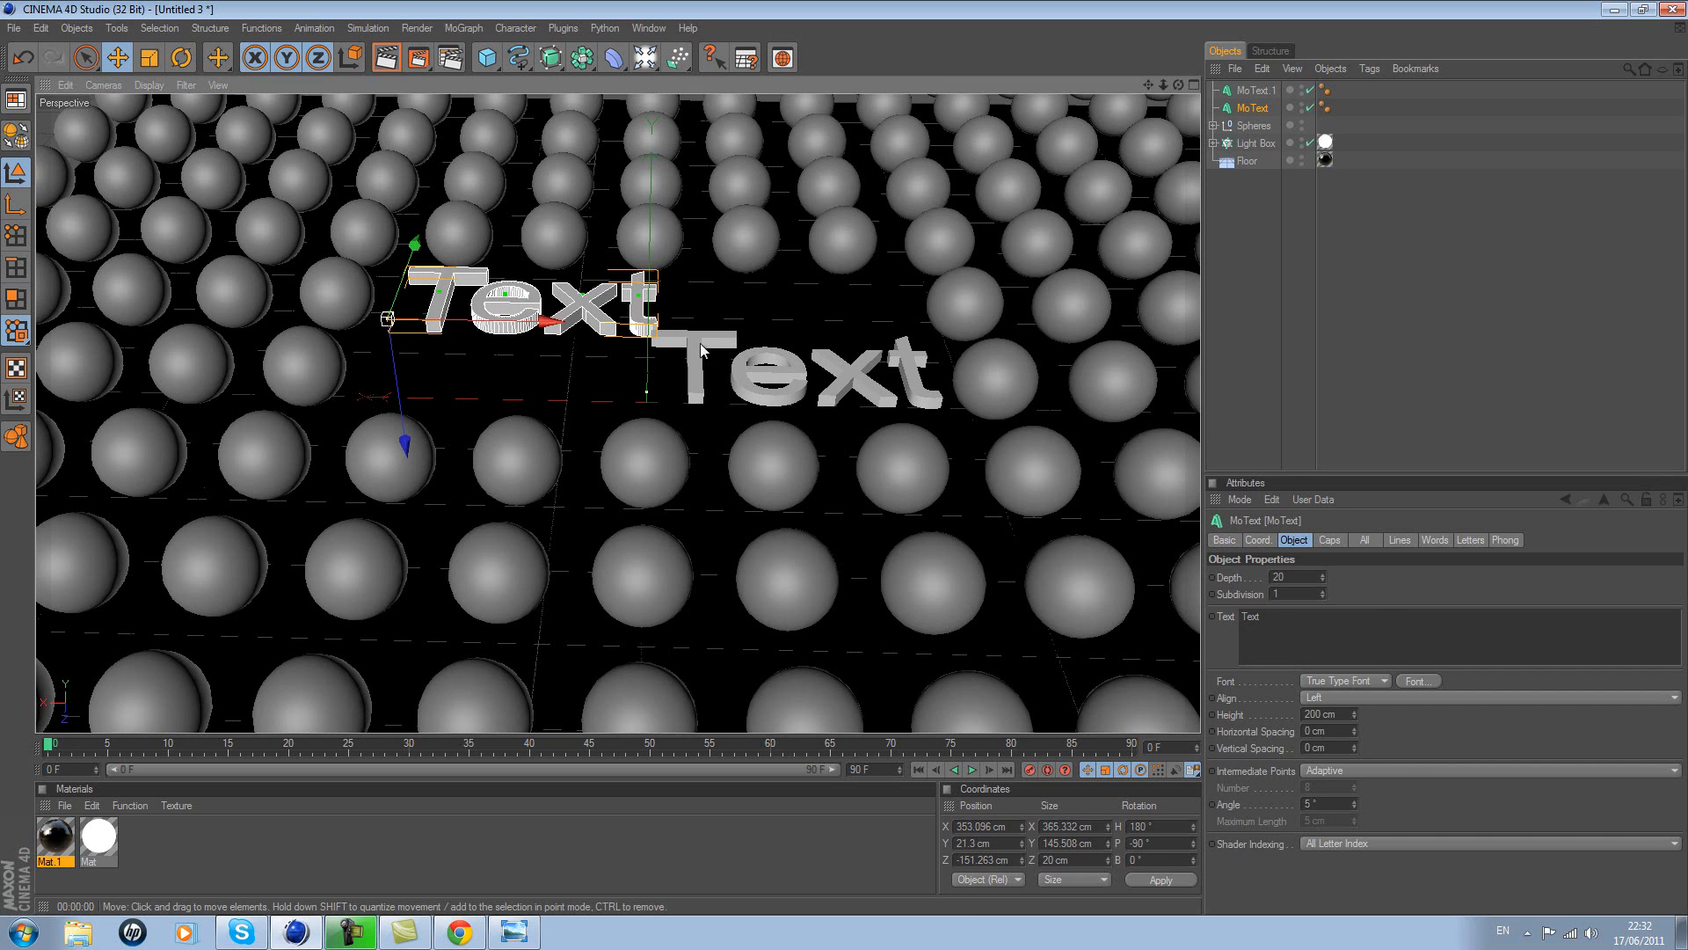
- Position the second MoText at about 31 cm in Y and 48 cm in Z, in front of the first one
click(703, 351)
drag(649, 453, 844, 454)
drag(1178, 86, 785, 345)
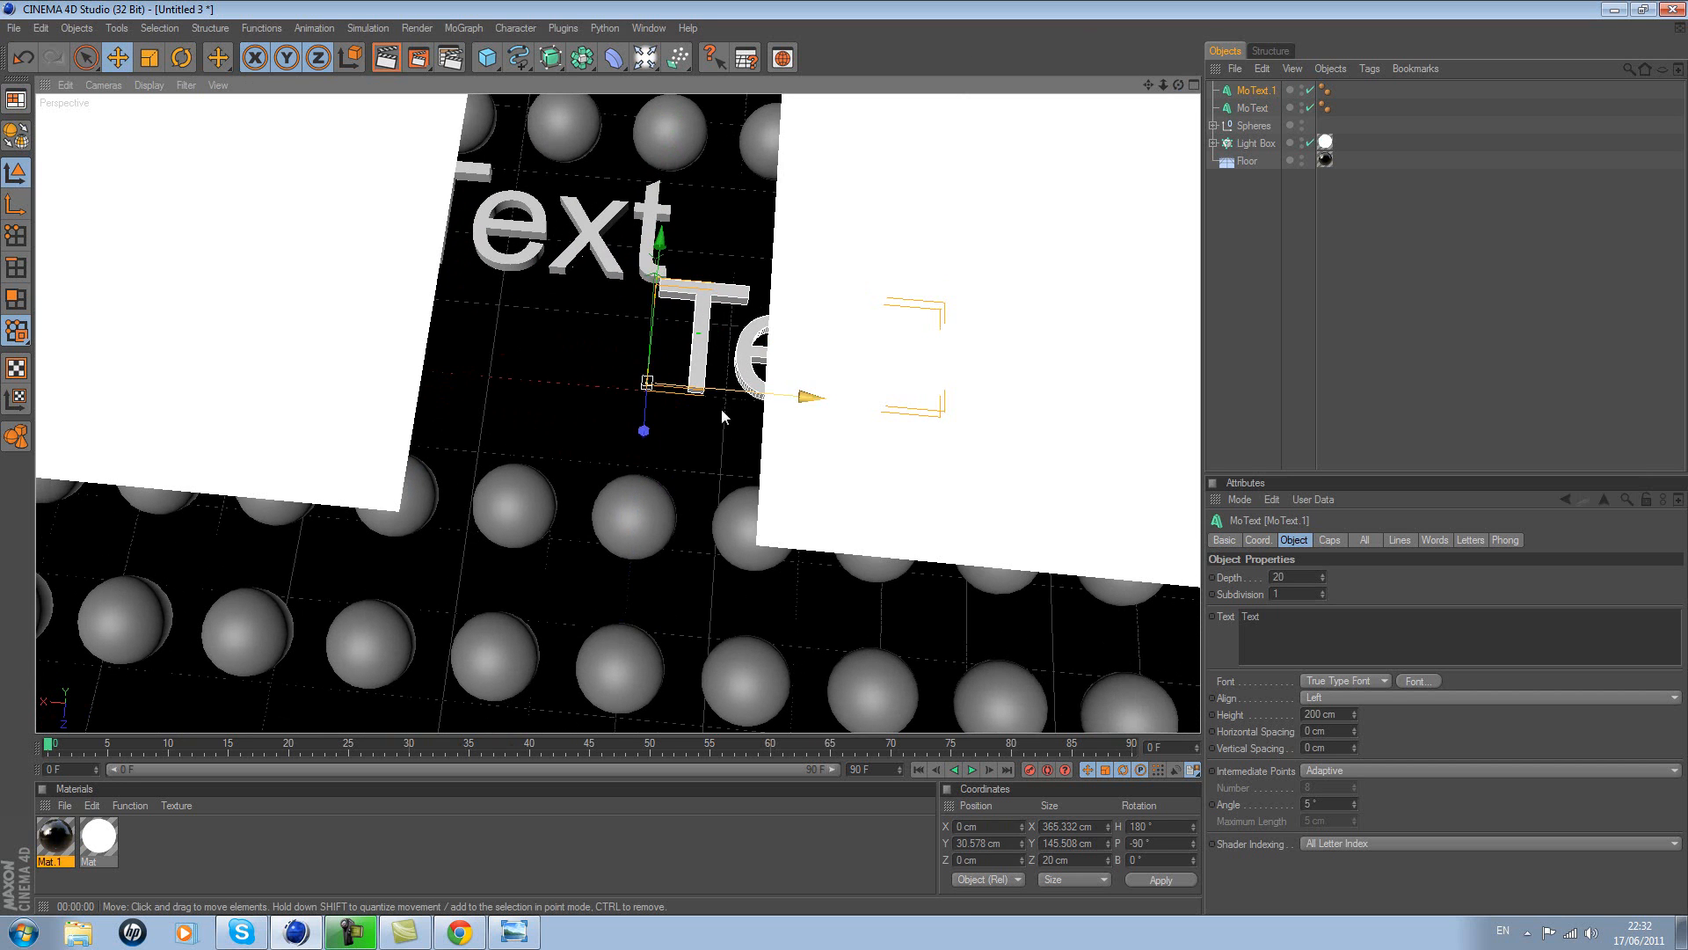
drag(1179, 83, 1011, 186)
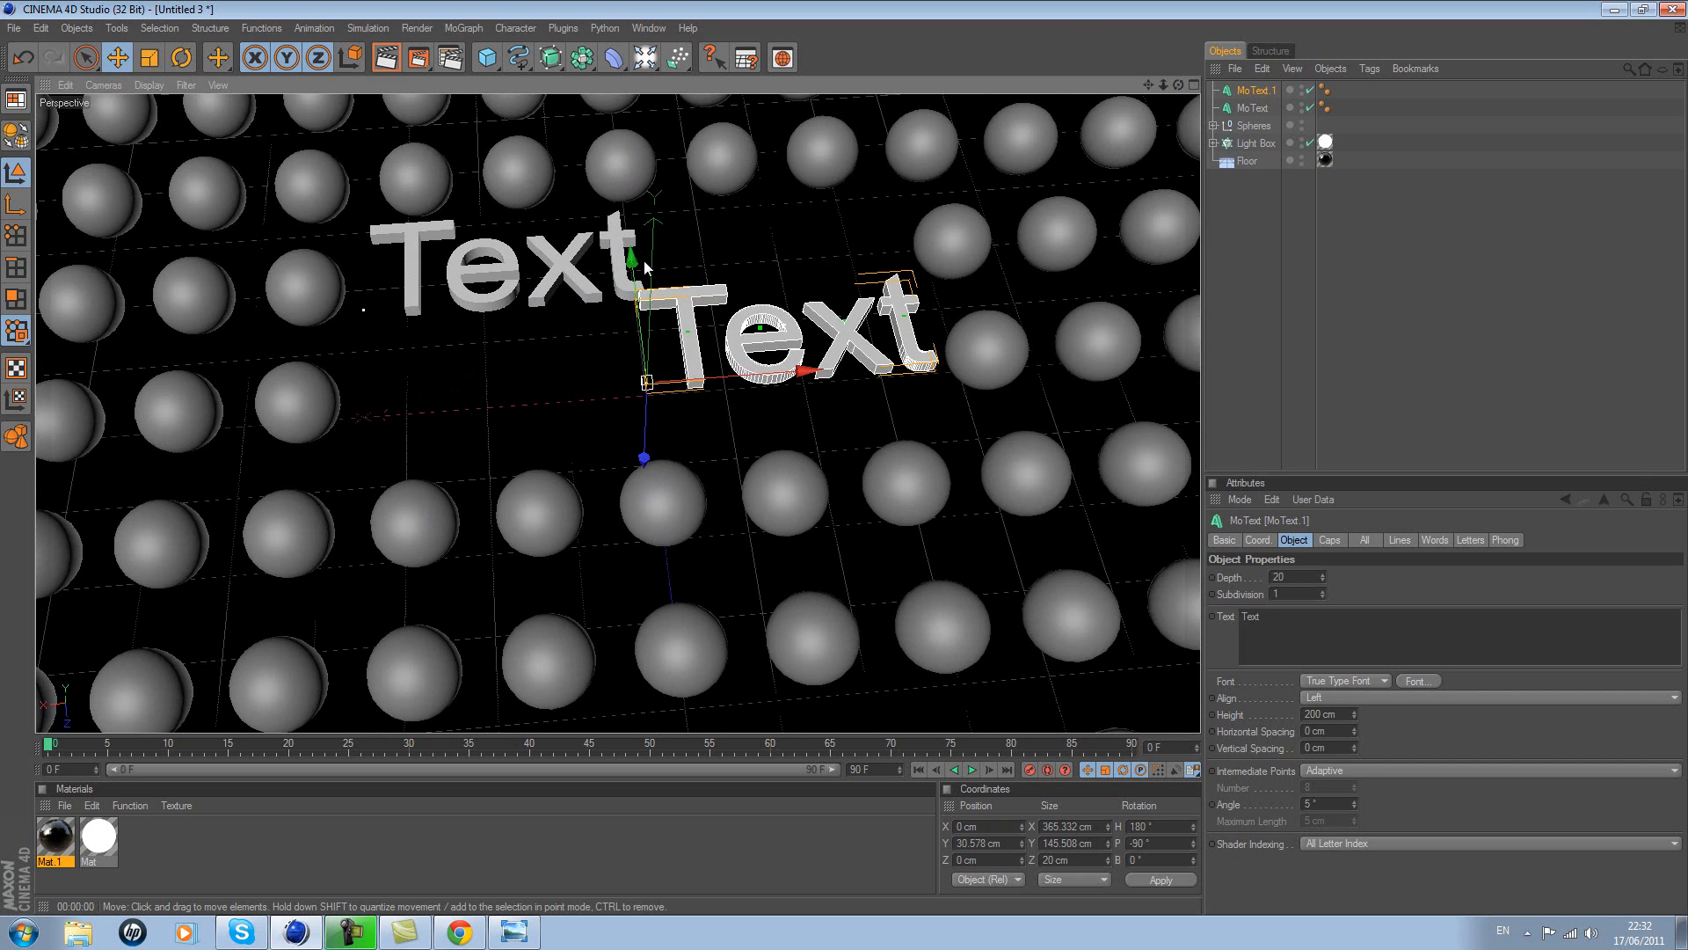
drag(637, 262, 842, 463)
drag(1180, 90, 843, 457)
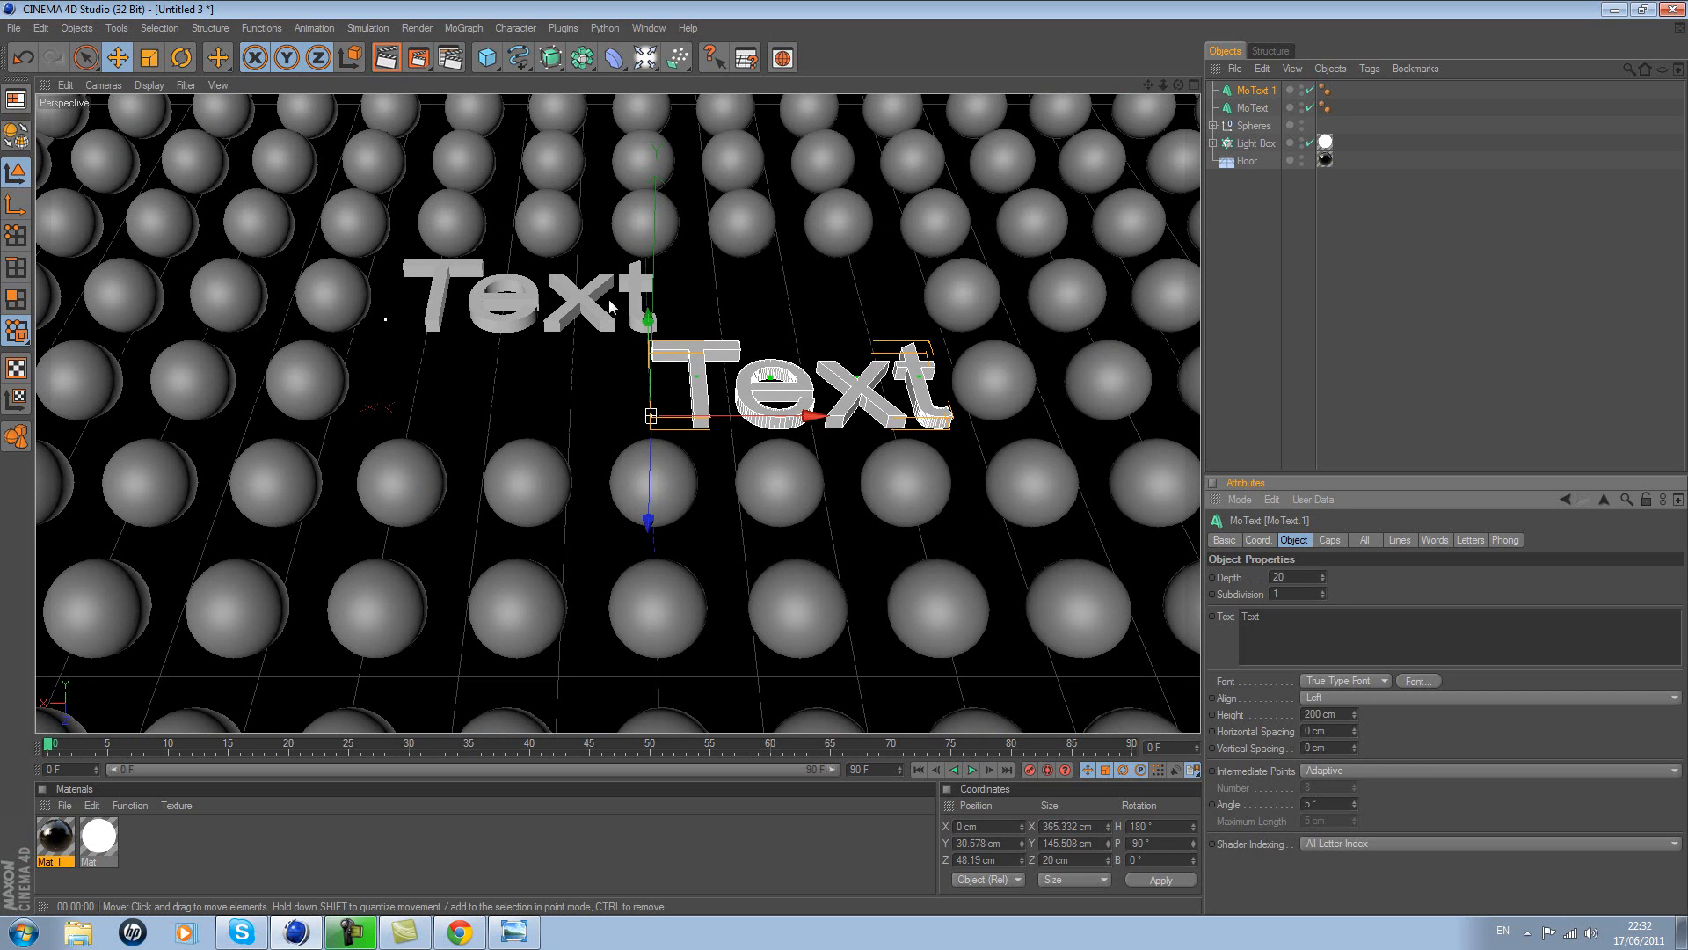
- Change the wording of the first MoText to "Tutorial" and the second one to "Thursday"
click(645, 311)
click(1365, 636)
key(ctrl+a)
text(Tutorial)
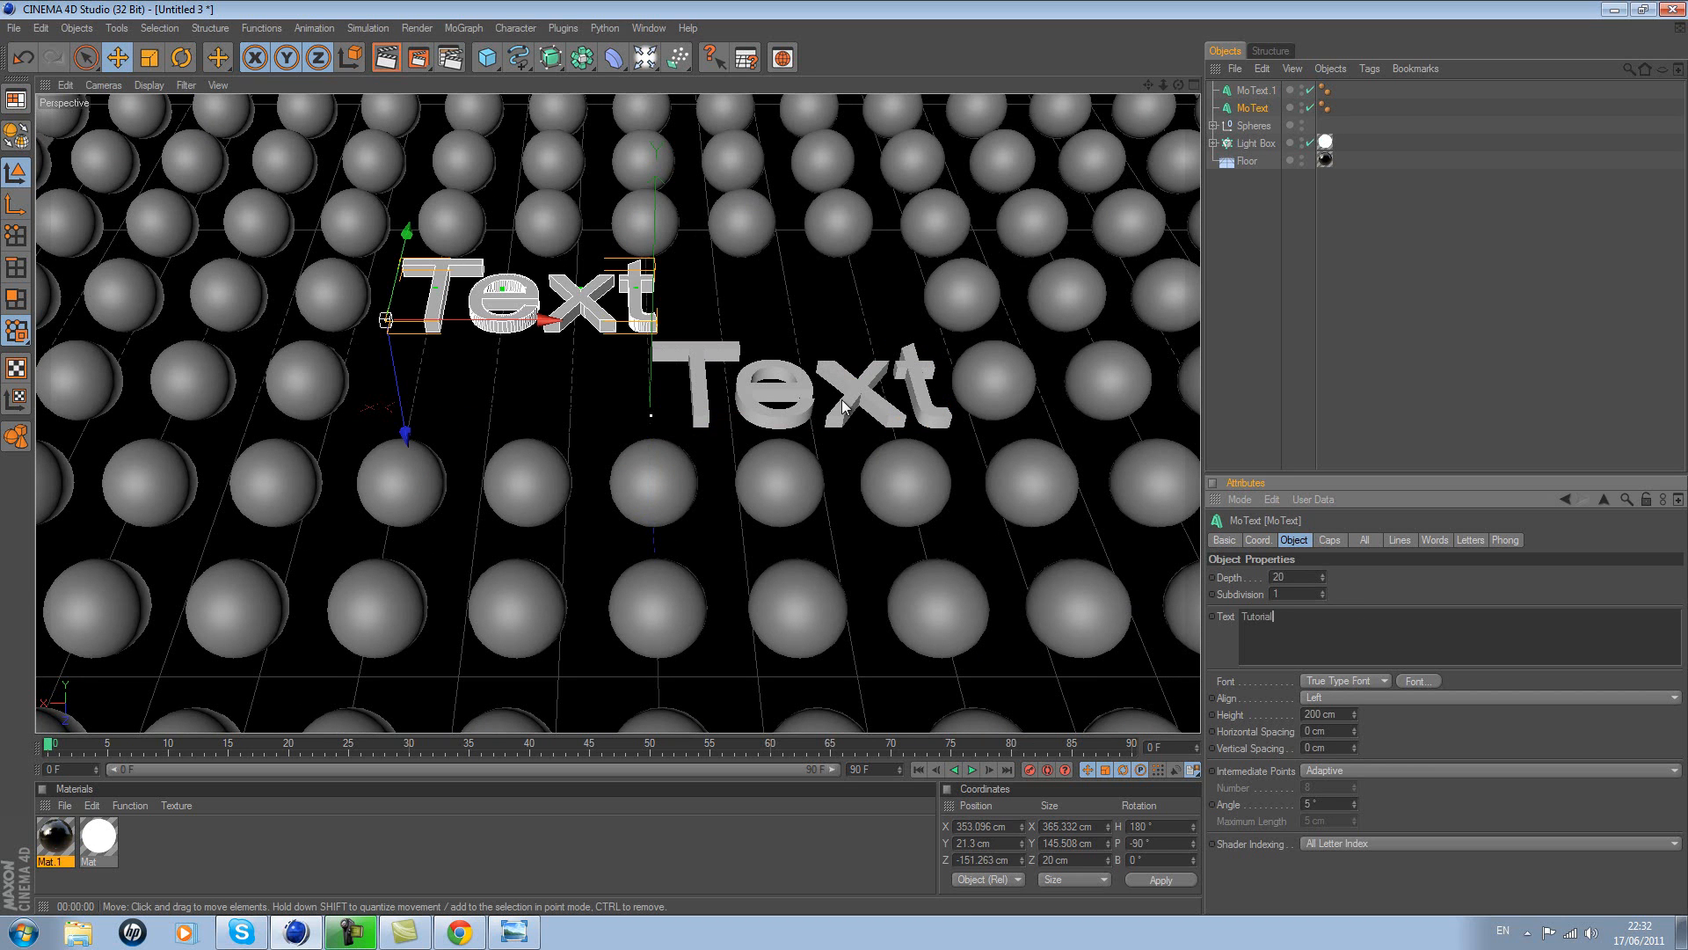
click(865, 422)
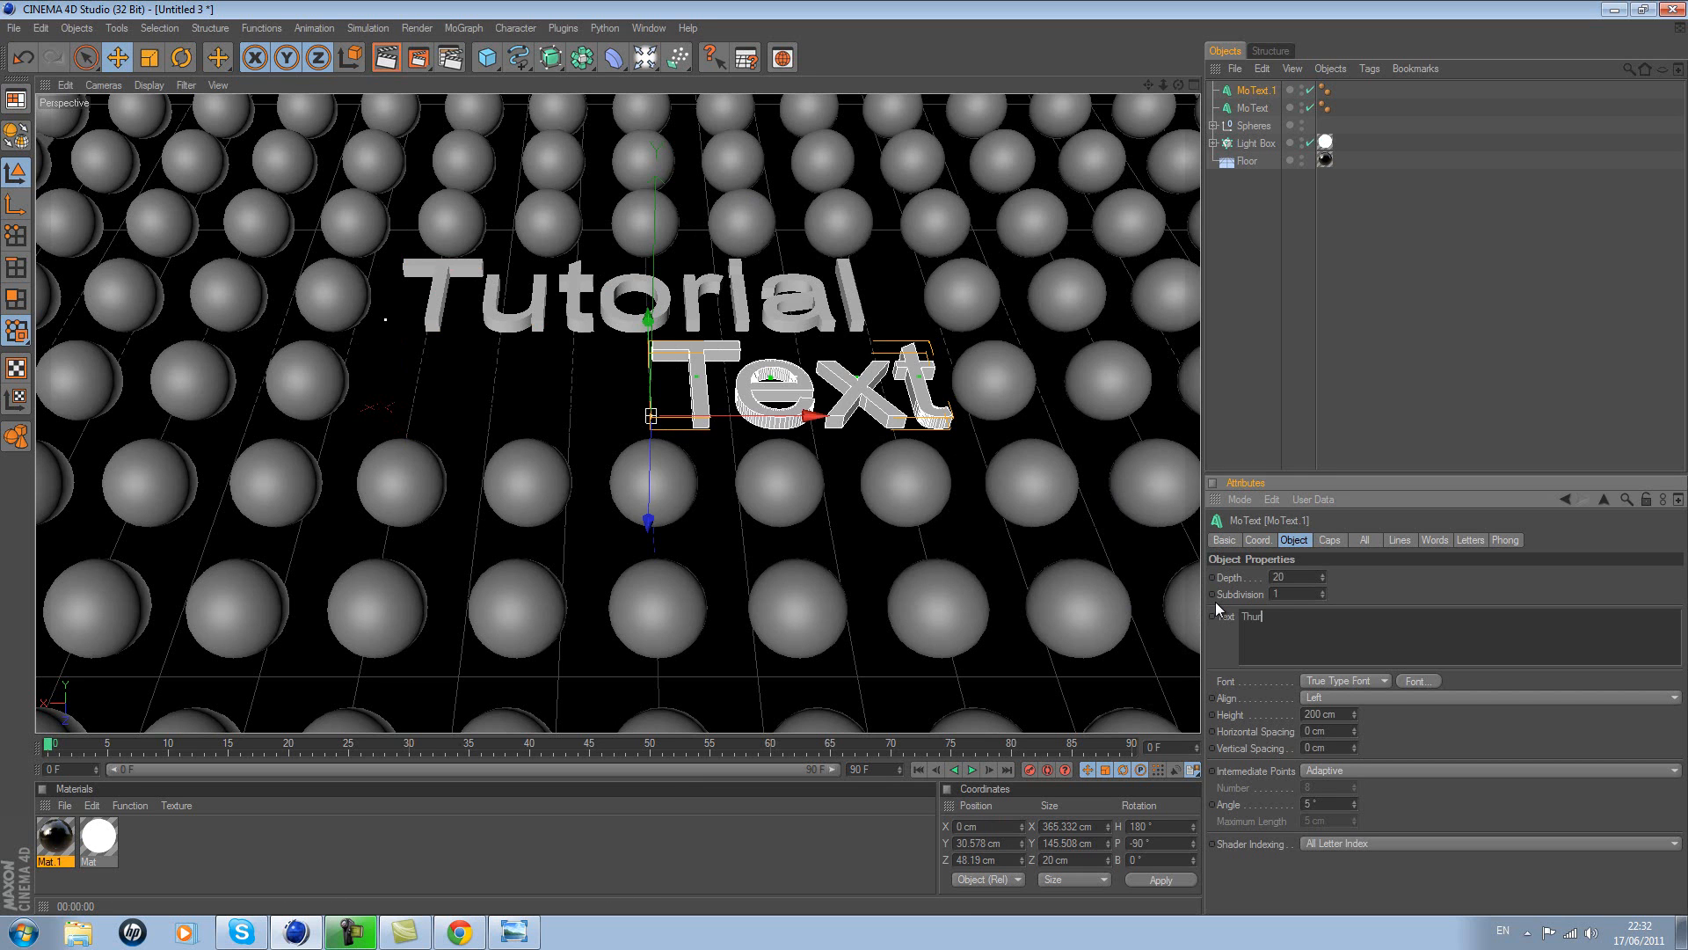
click(1397, 590)
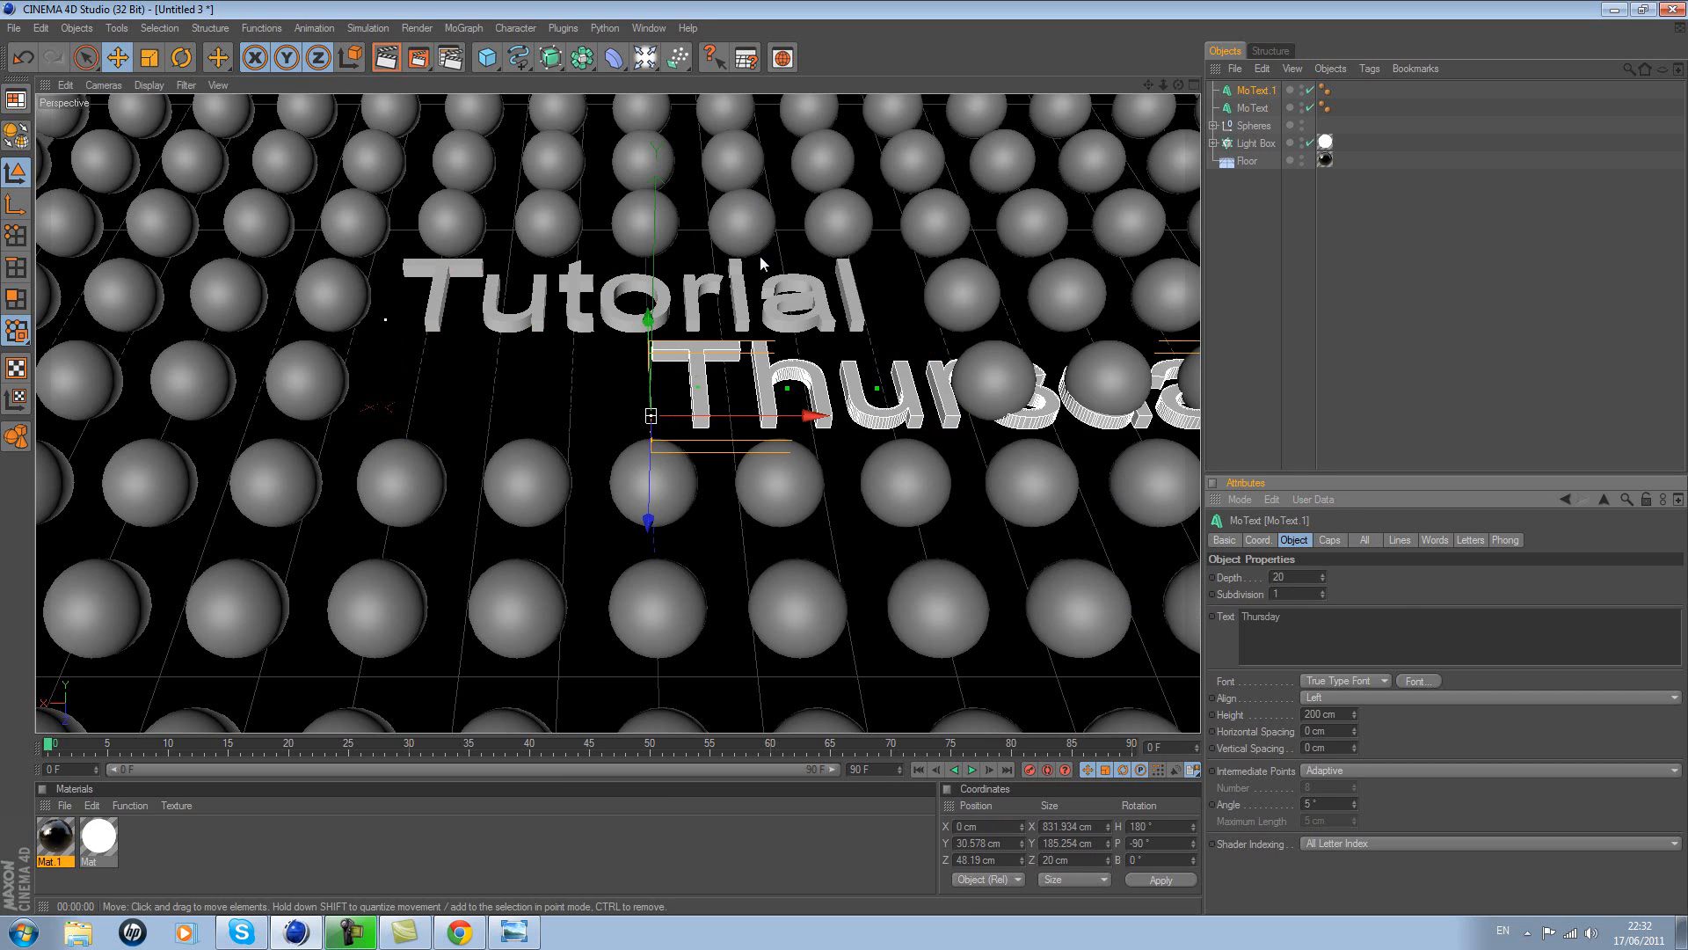
- Move the "Tutorial" text to about 381 cm in X and the "Thursday" text to about 335 cm in X
click(737, 308)
drag(556, 323, 533, 323)
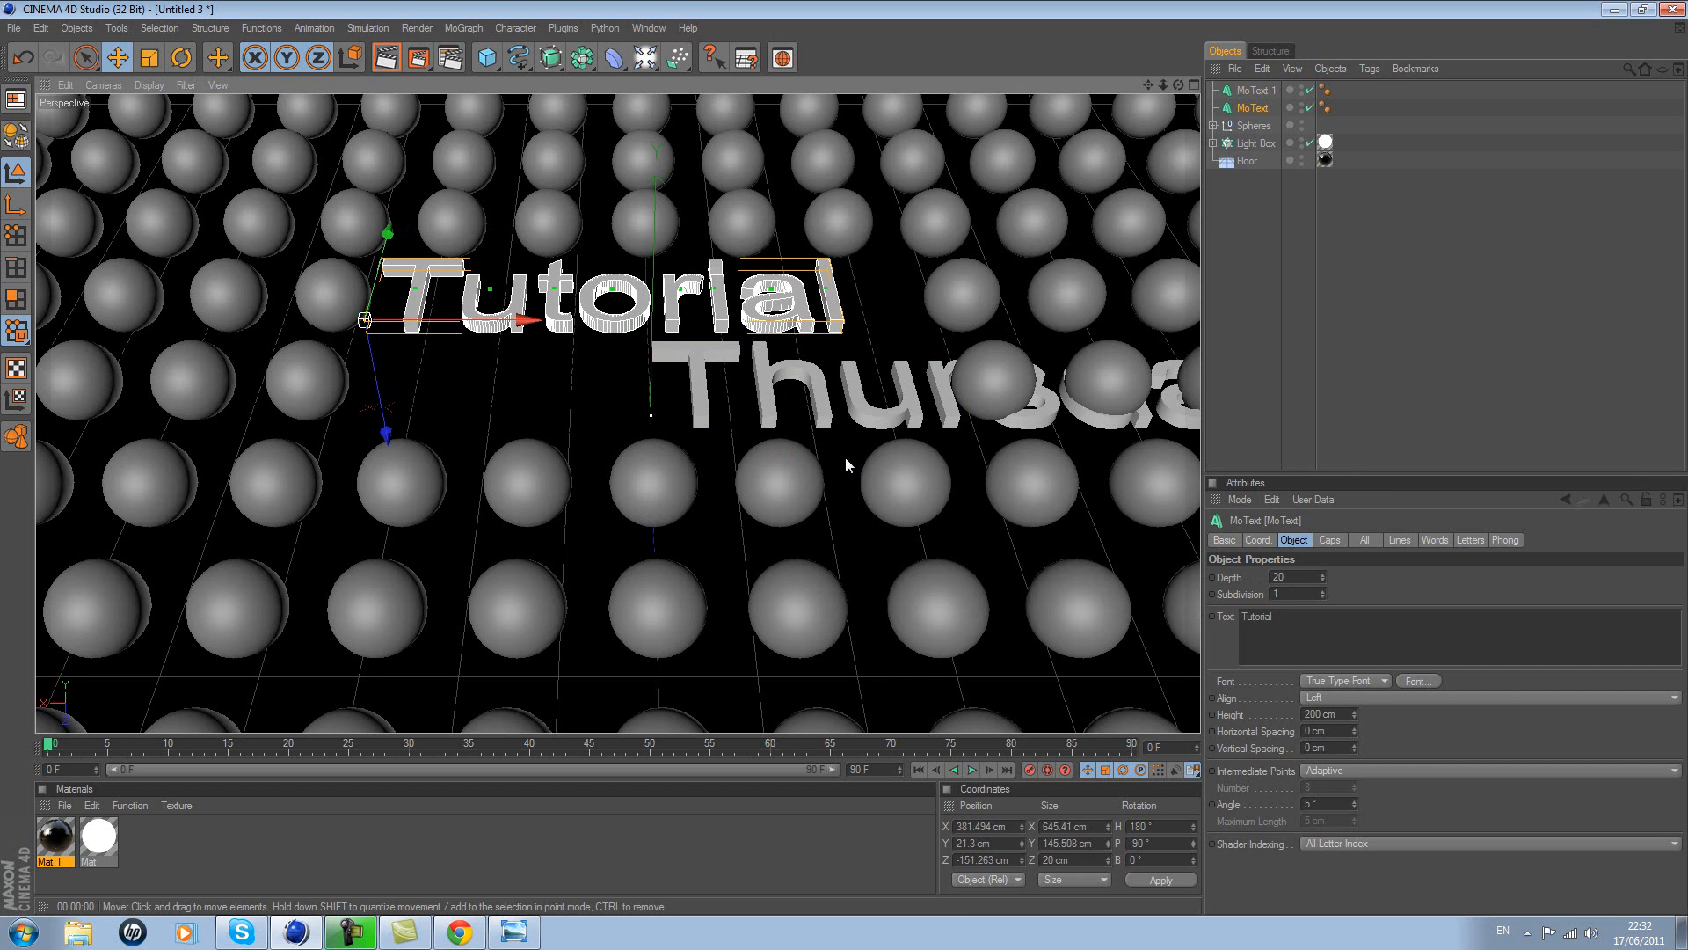
click(830, 403)
drag(836, 428, 559, 428)
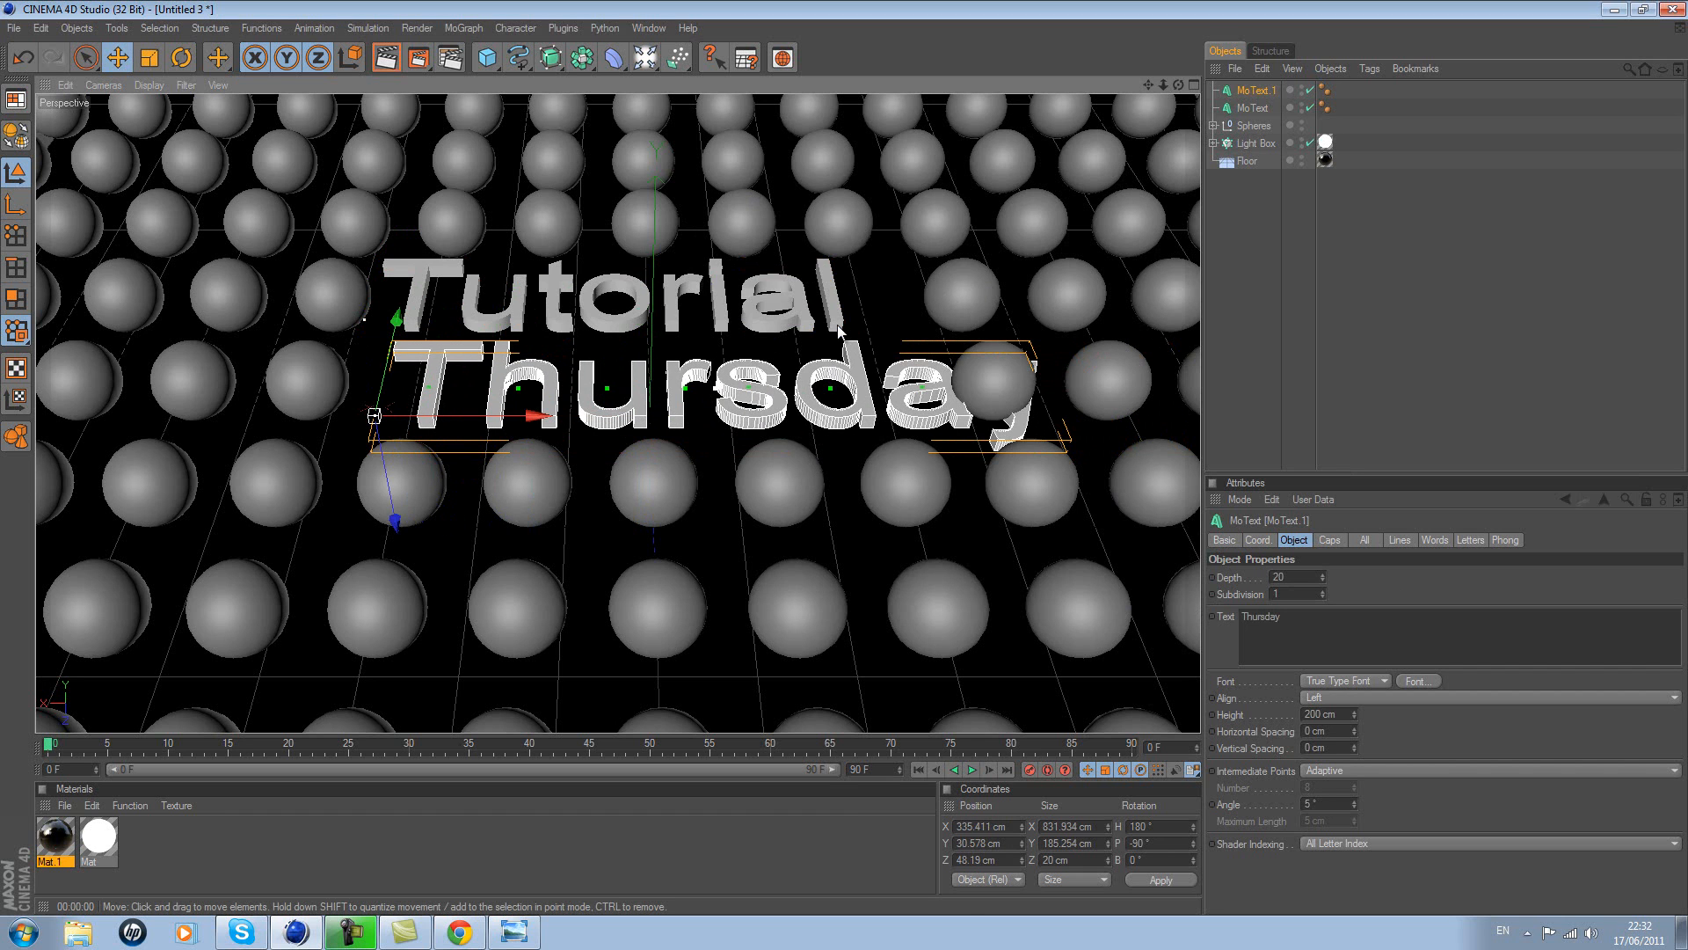
- Give the "Tutorial" text fillet caps at both start and end, each with a 3 cm radius
click(1252, 108)
click(1329, 540)
click(1328, 577)
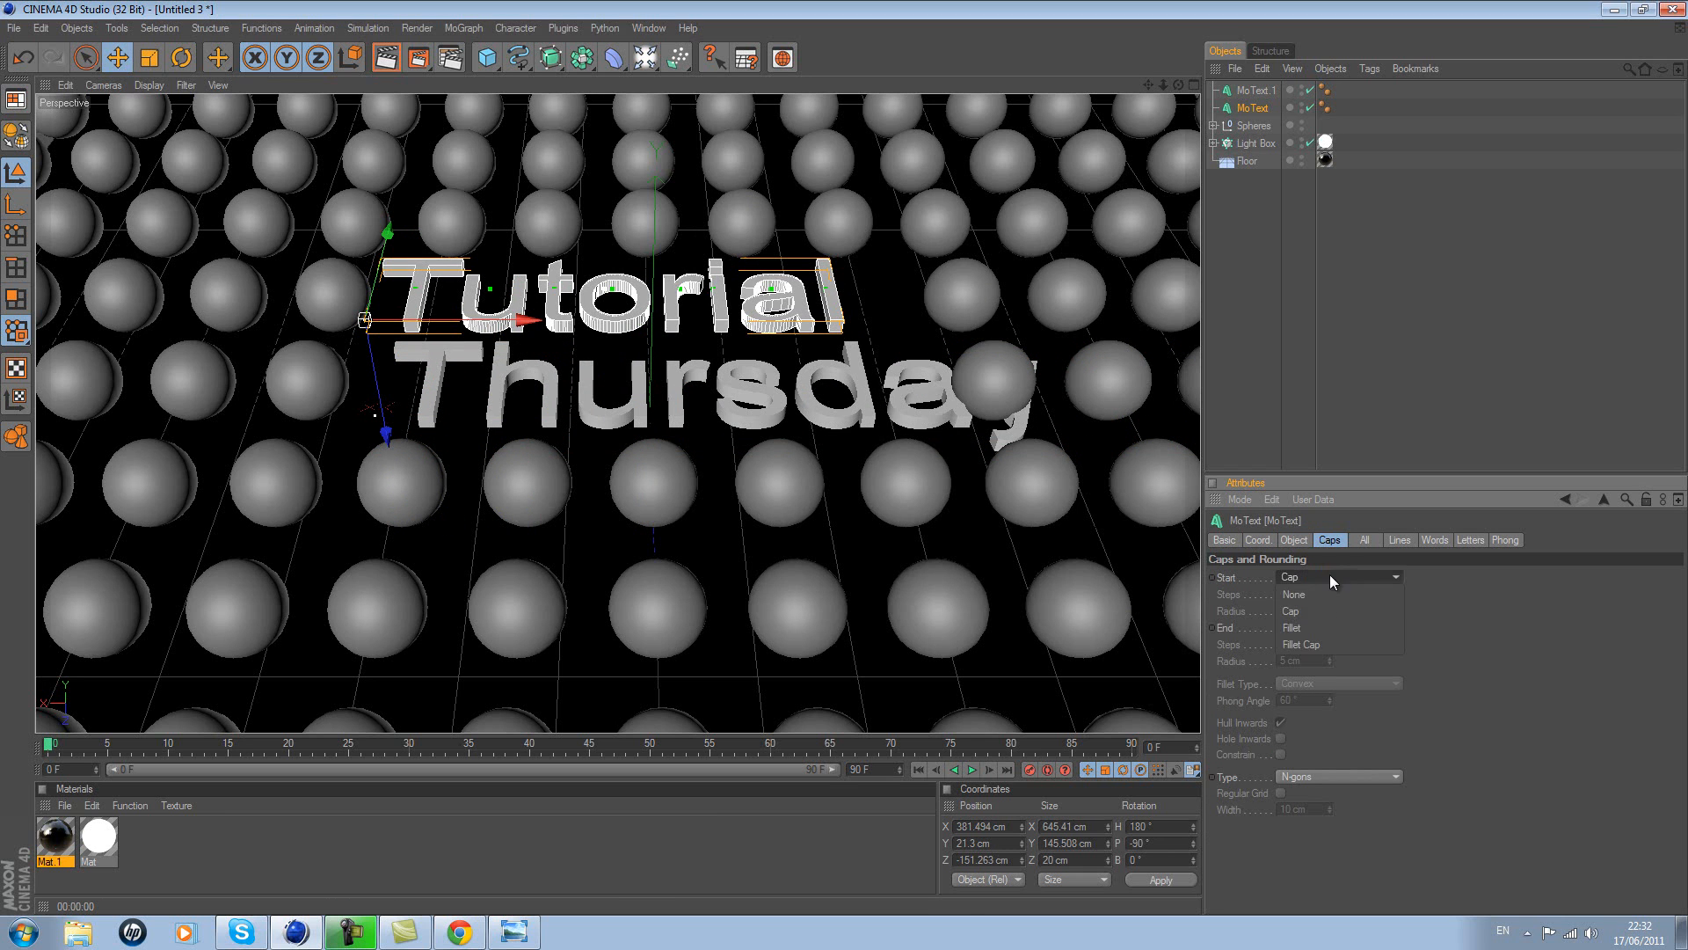
click(1327, 644)
drag(1316, 610, 1252, 610)
text(3)
click(1337, 626)
click(1310, 692)
drag(1310, 661, 1256, 659)
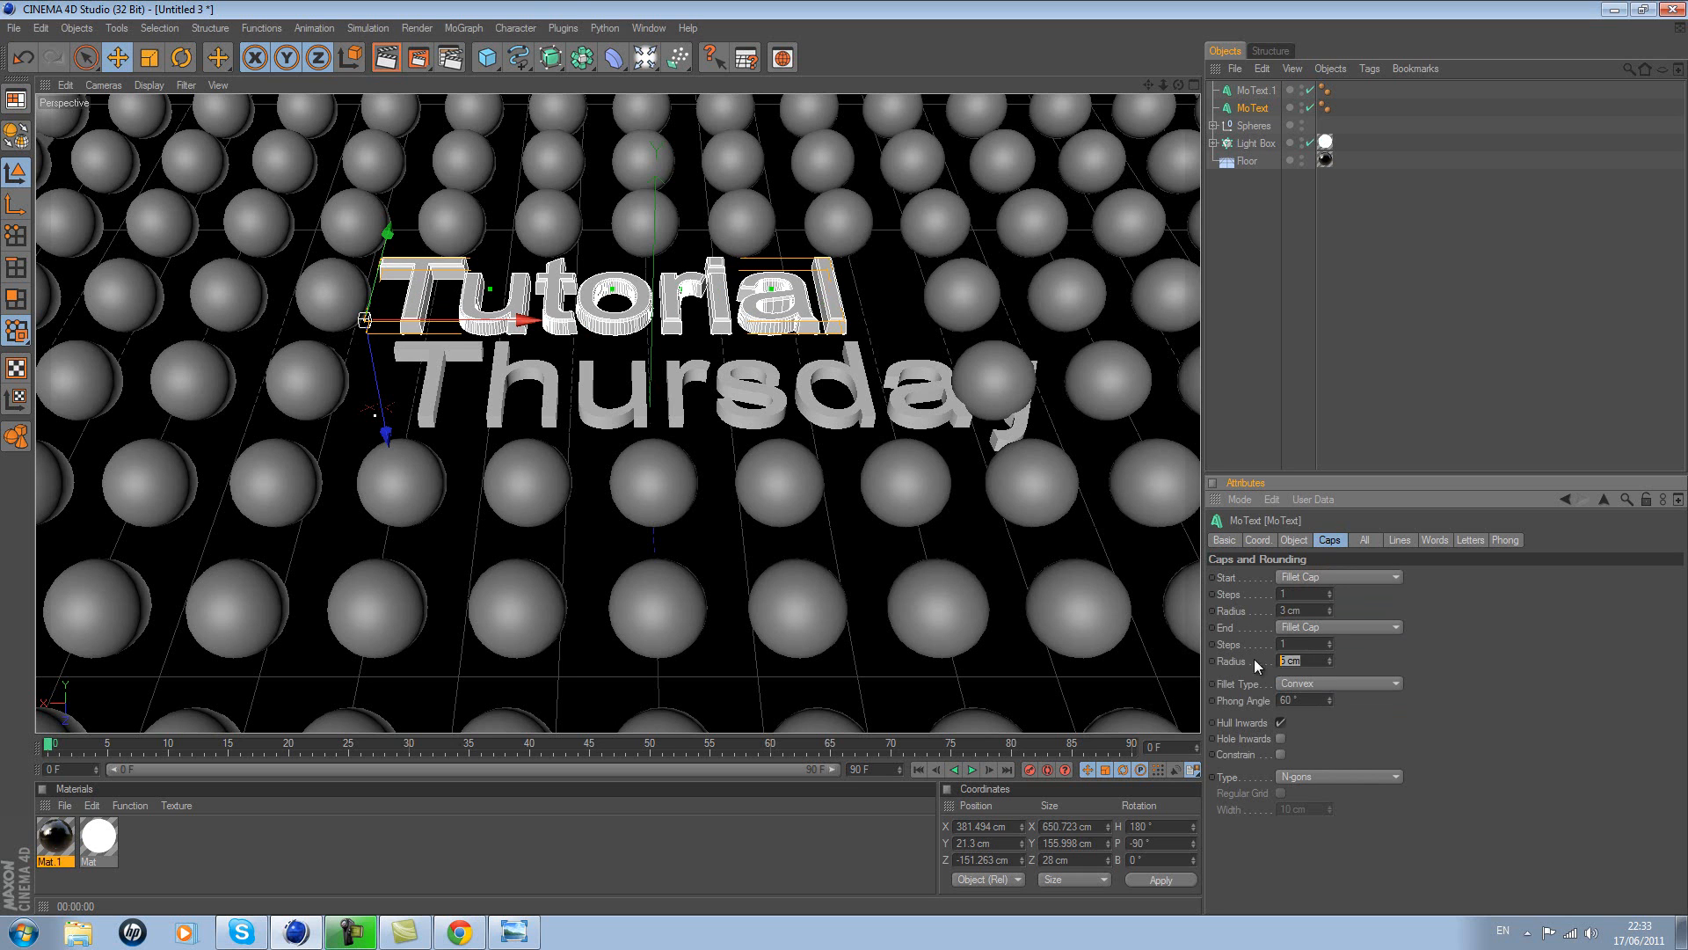
- Set the start and end of the "Thursday" text to Fillet Cap with a 3 cm radius on both
click(871, 415)
click(1328, 576)
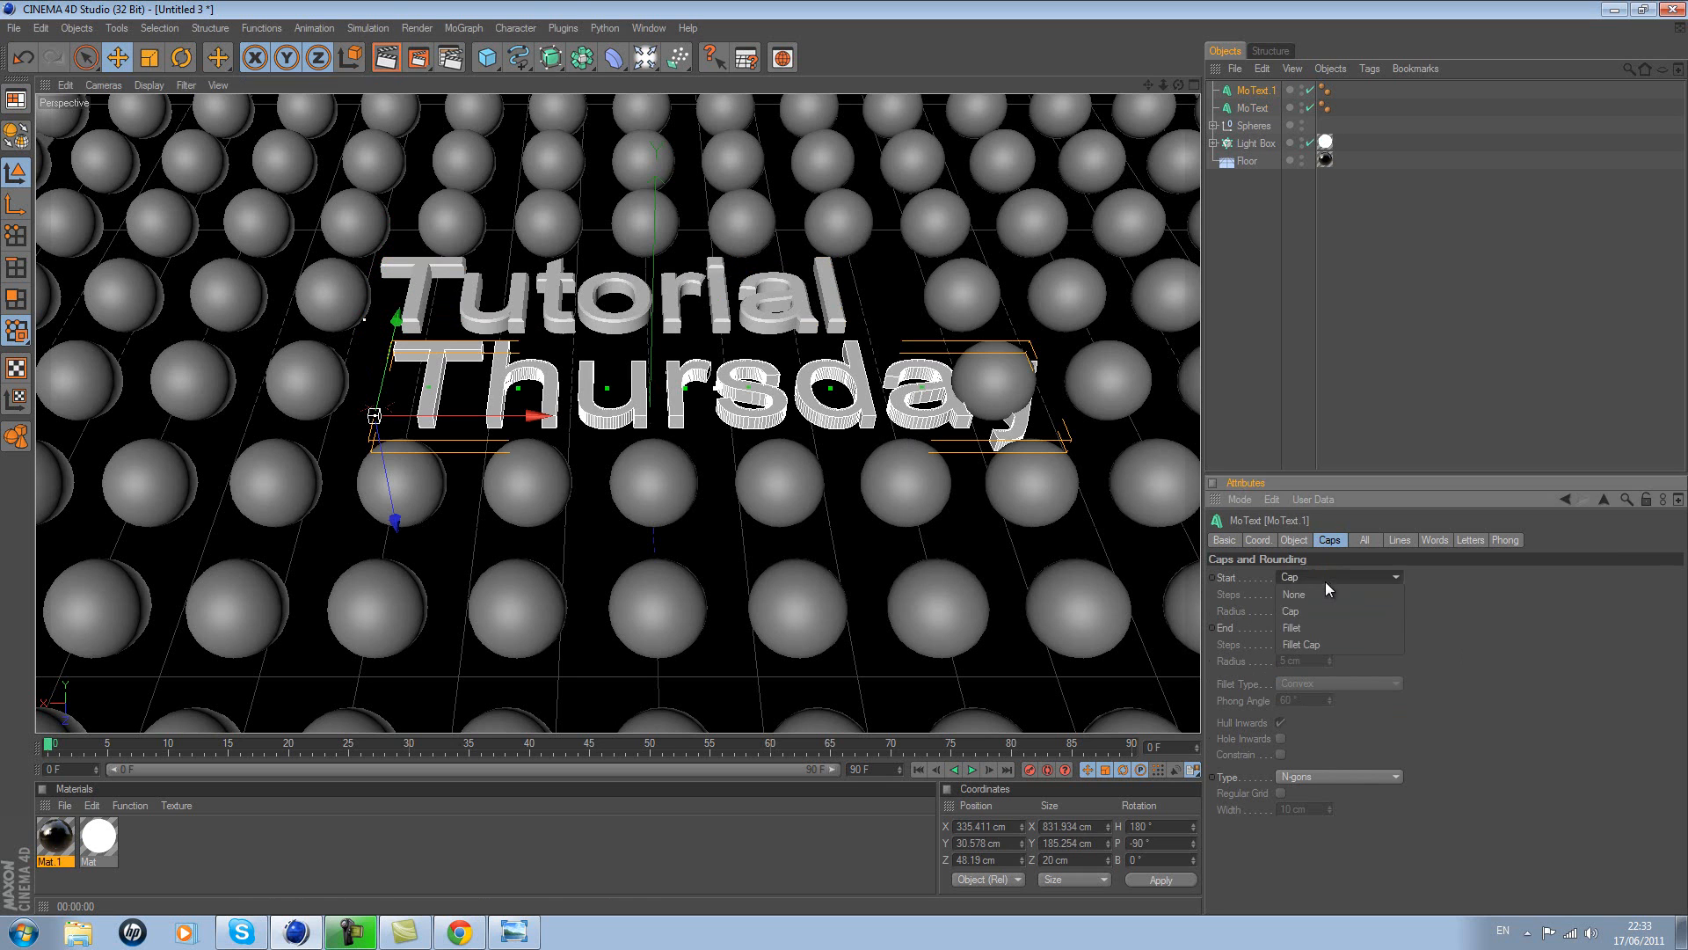
click(1301, 644)
click(1327, 626)
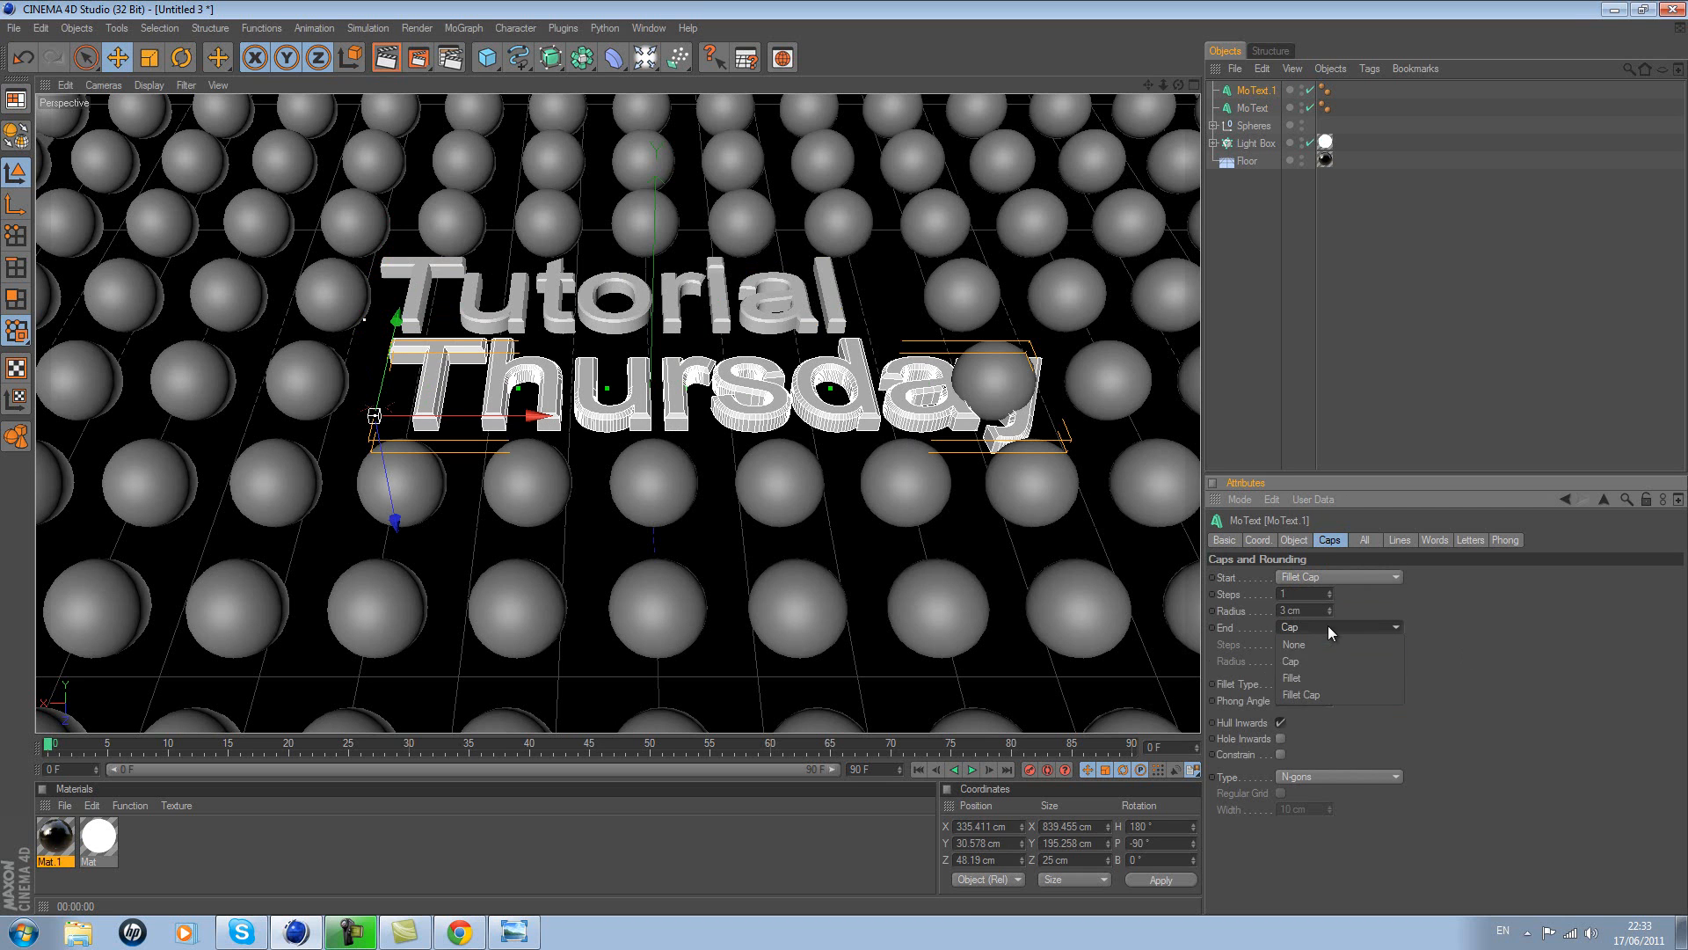
click(1338, 694)
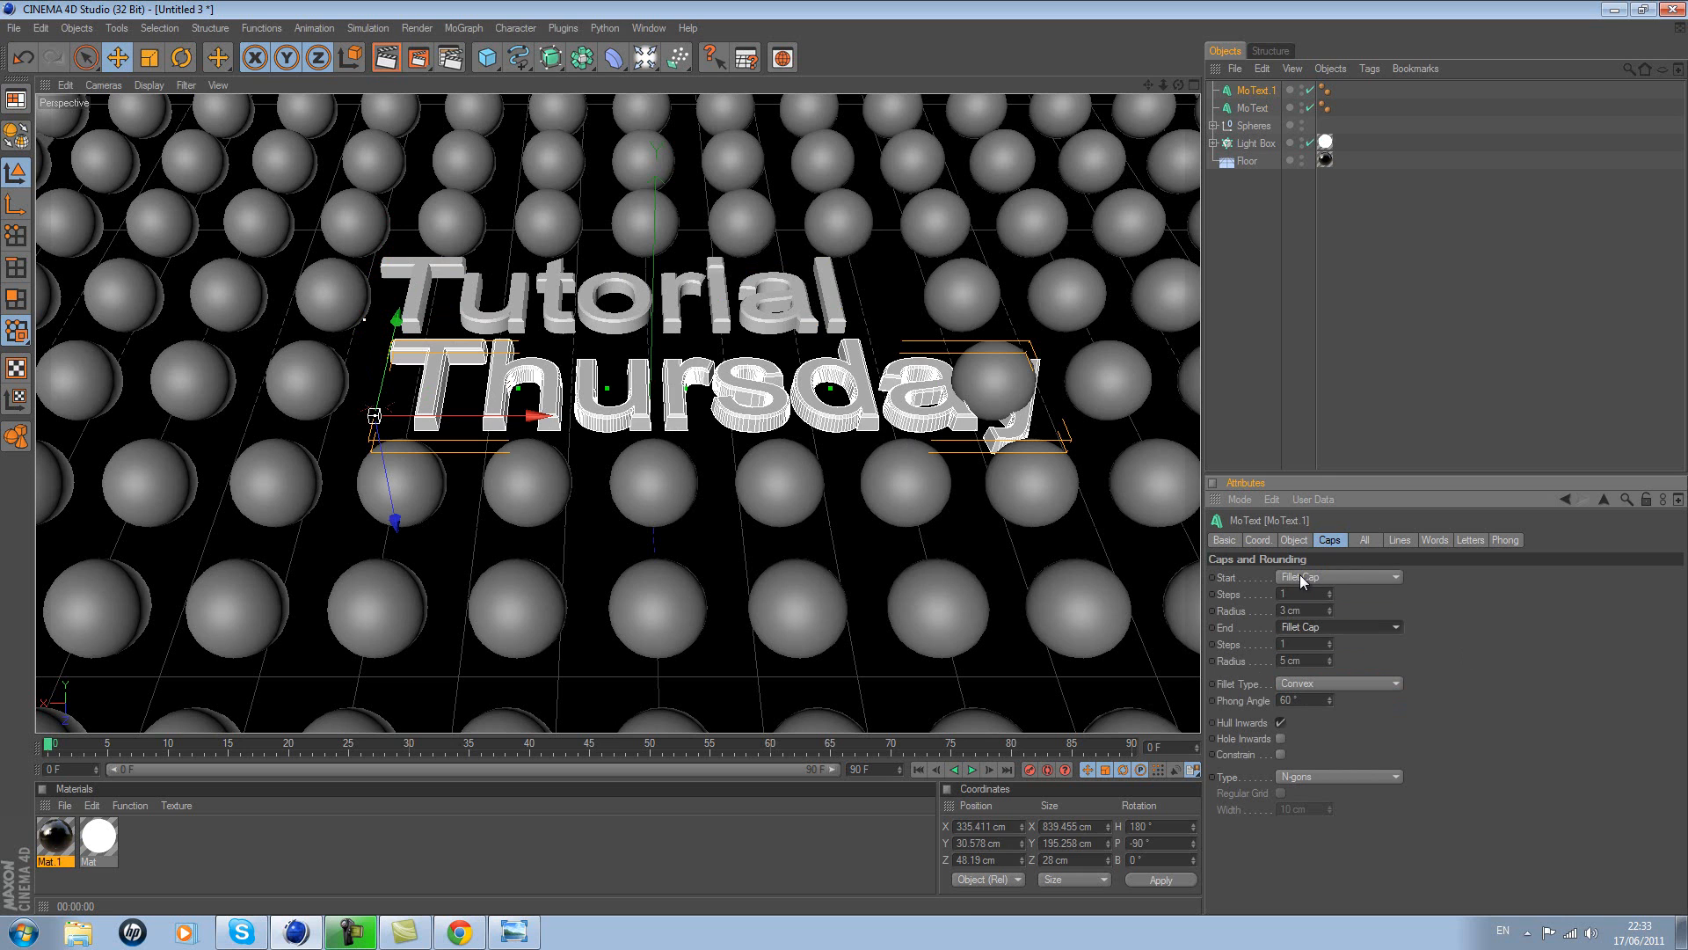
click(1321, 659)
text(3)
key(Return)
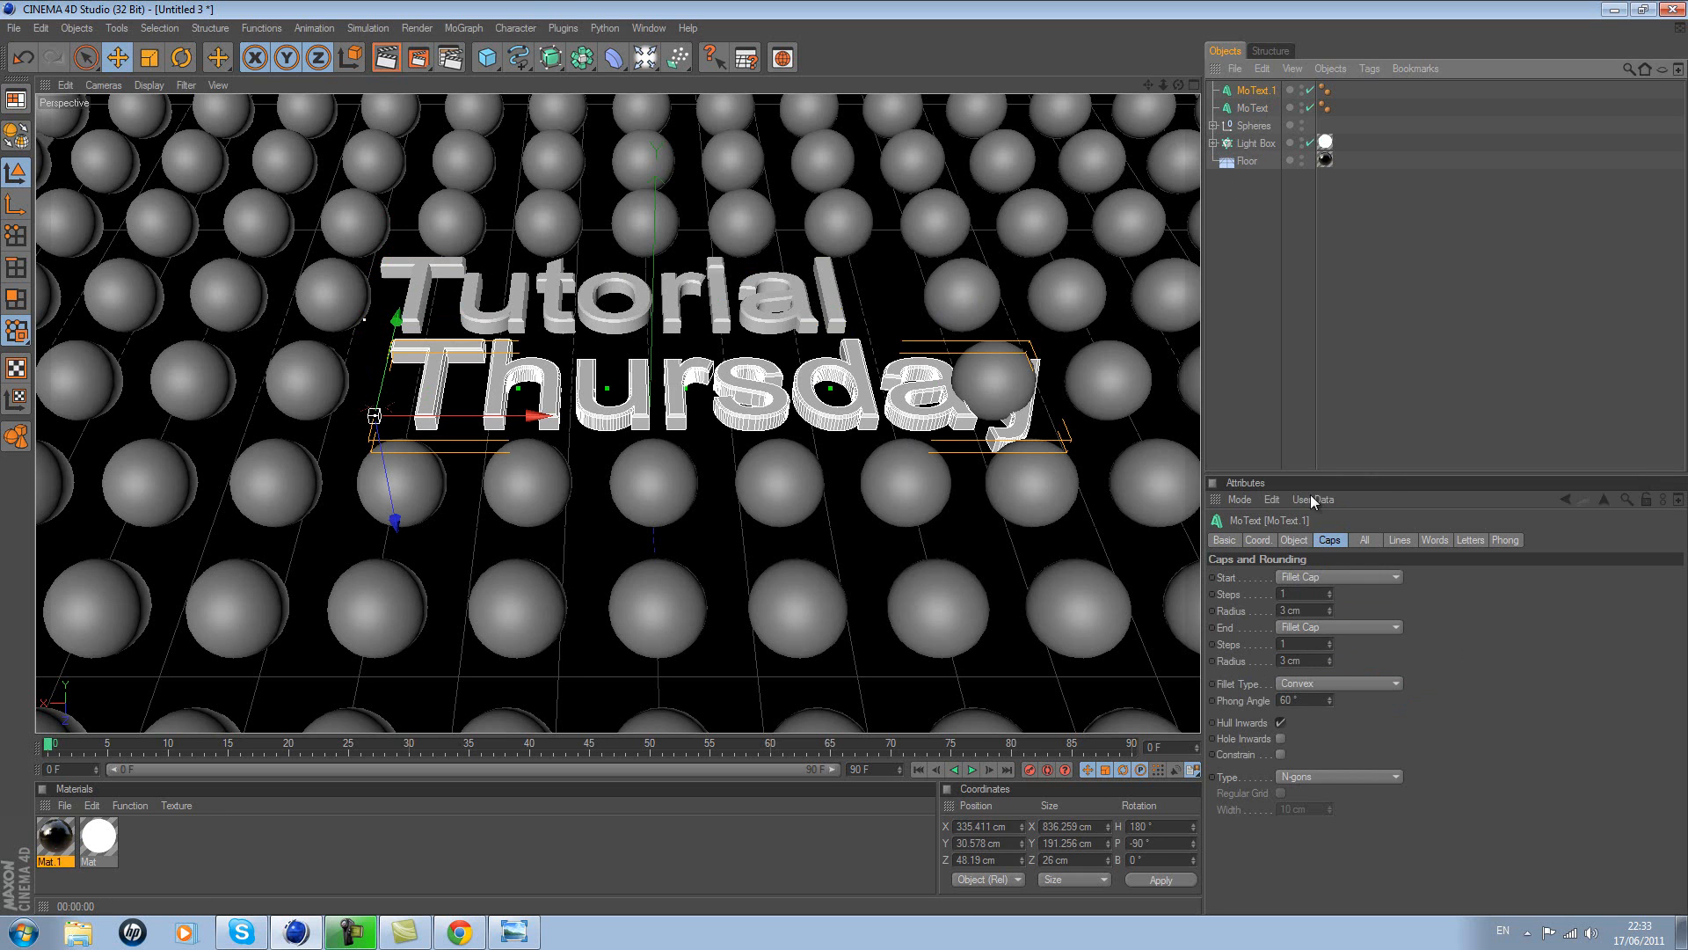
- Change the font of the "Tutorial" text to Bebas Regular
click(1296, 539)
click(841, 312)
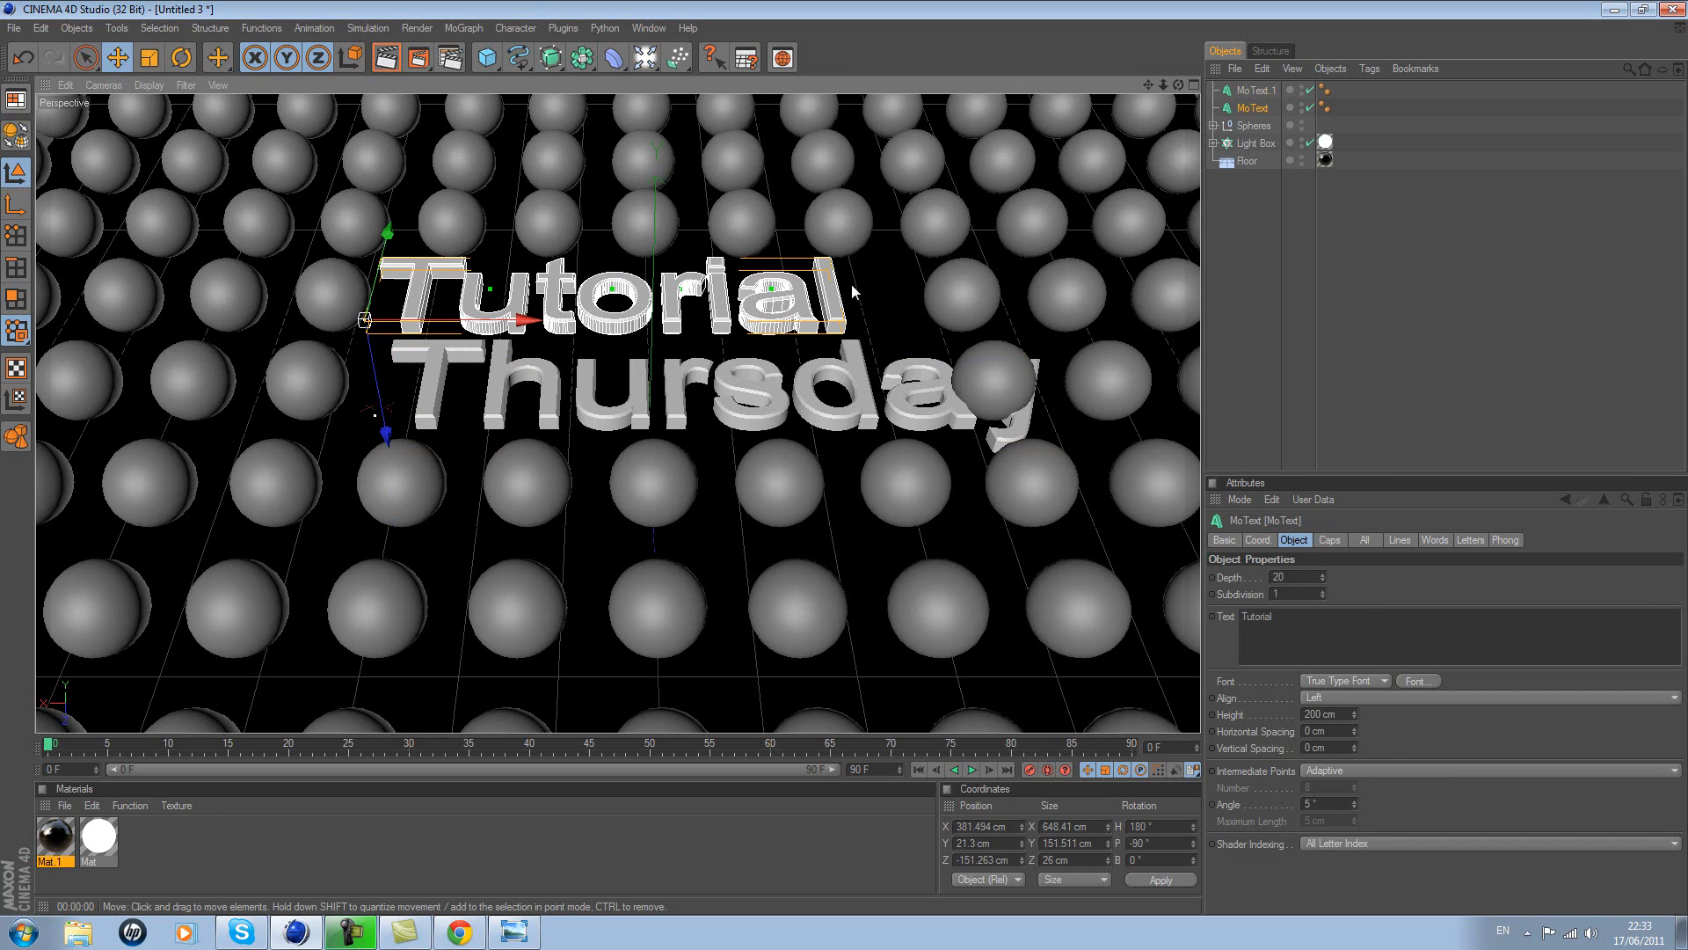
click(1414, 682)
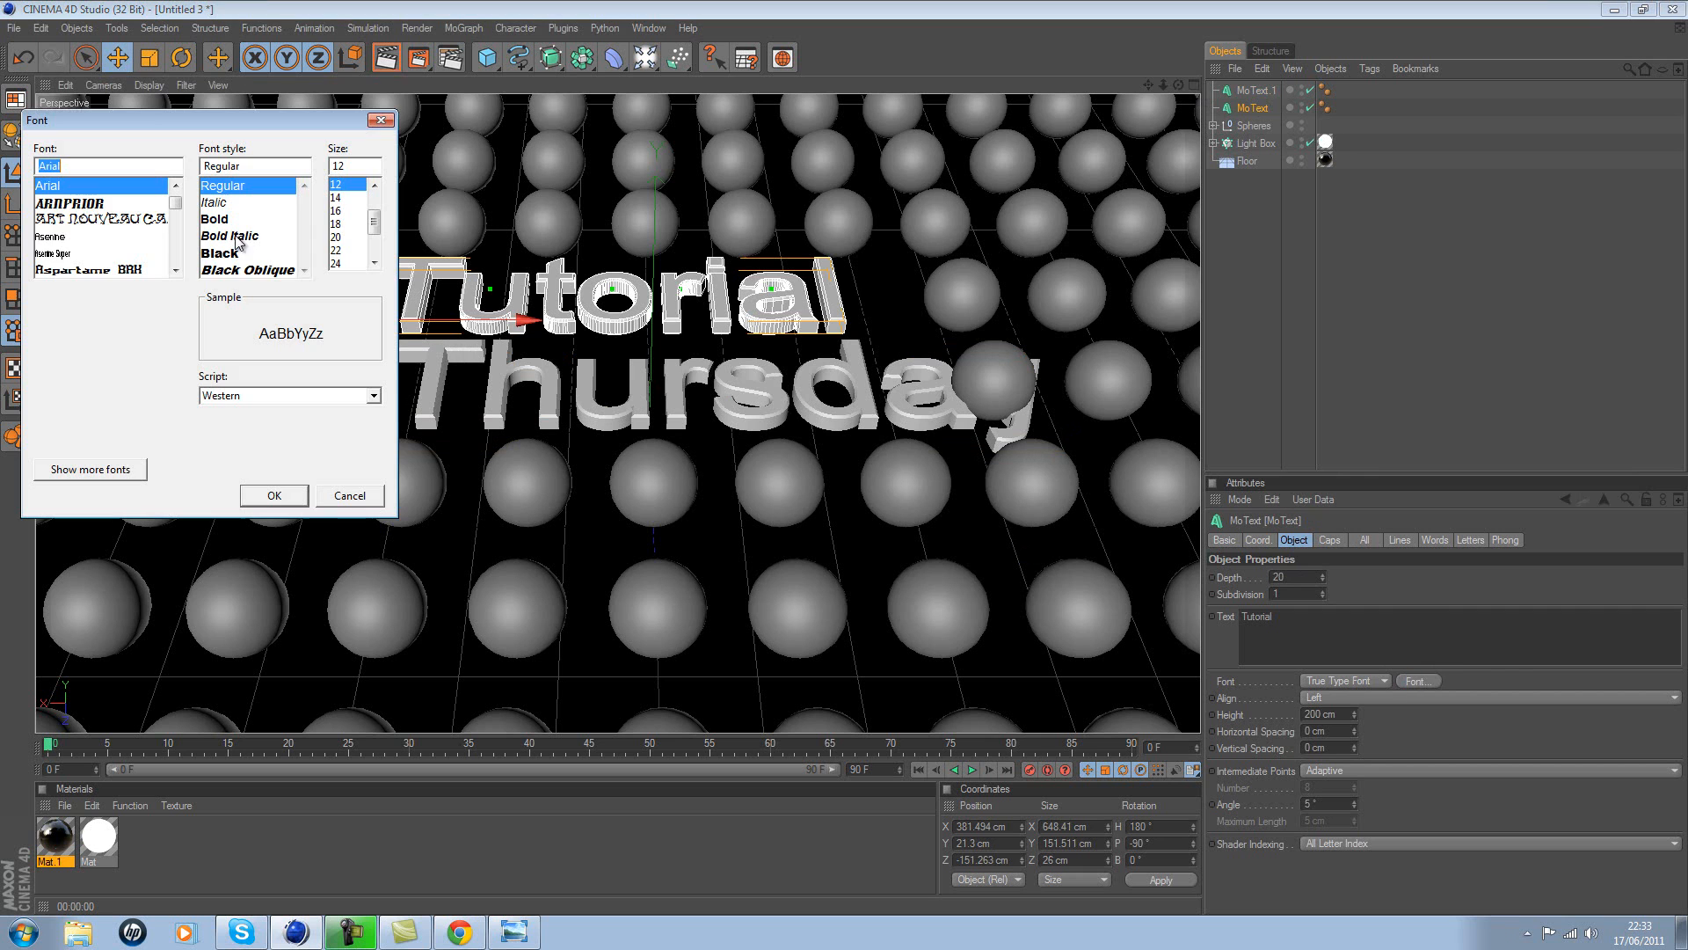
scroll(121, 184, down, 5)
click(123, 186)
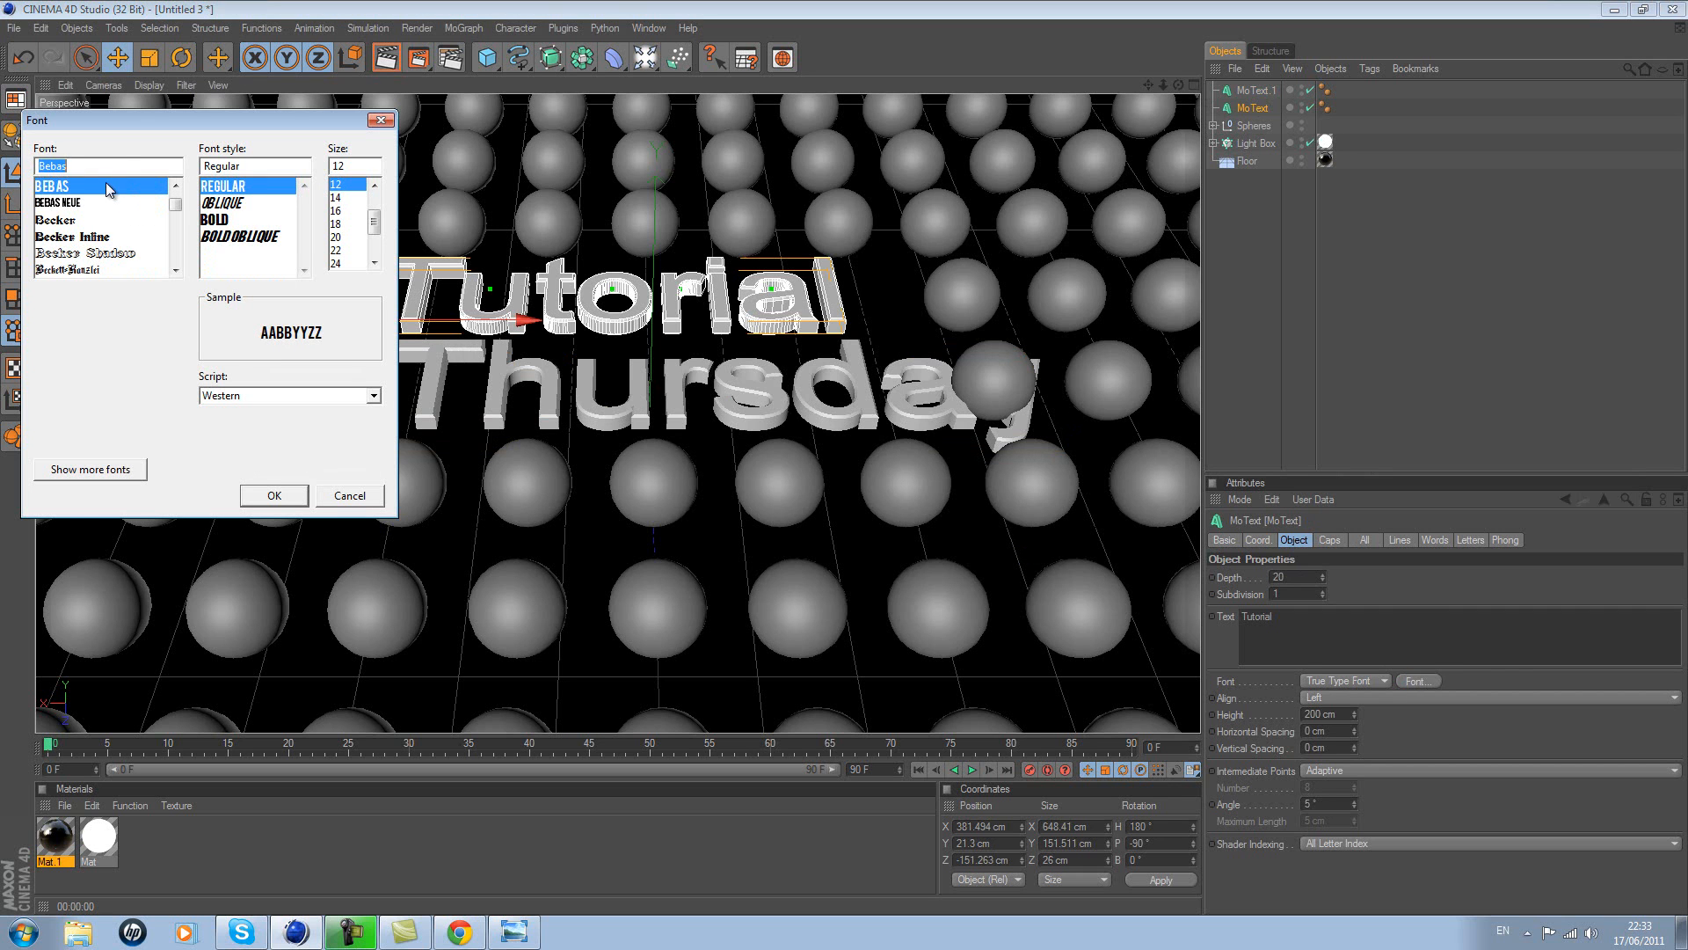
click(278, 496)
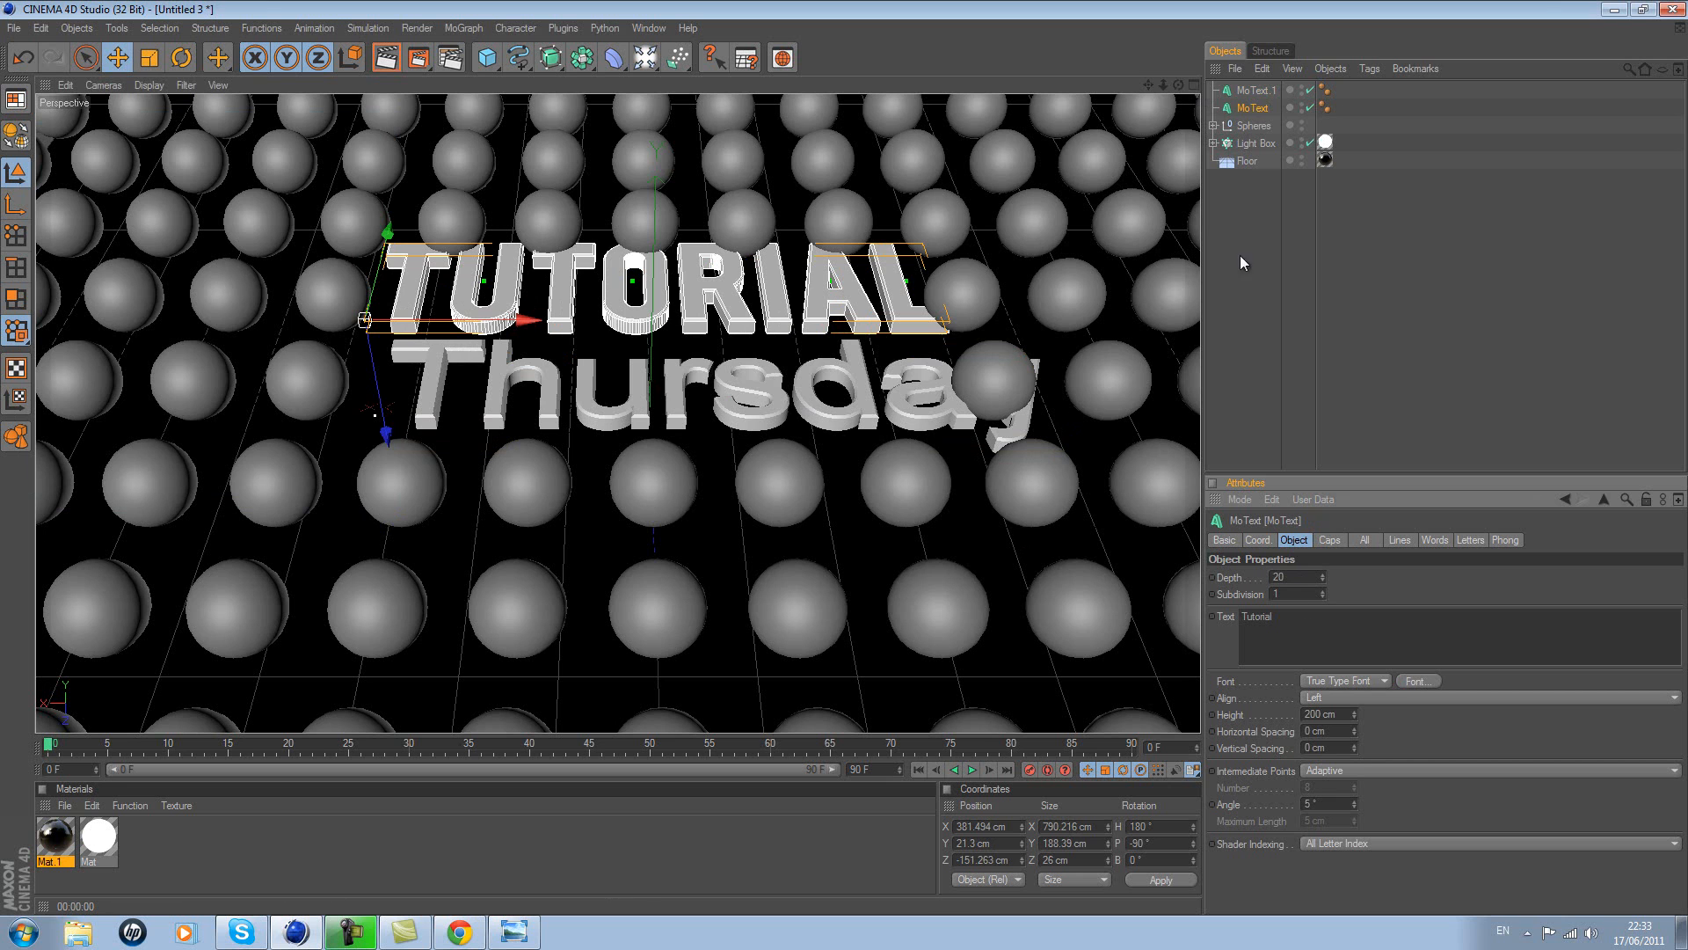
- Select the "Thursday" text object and show its text properties
click(1253, 91)
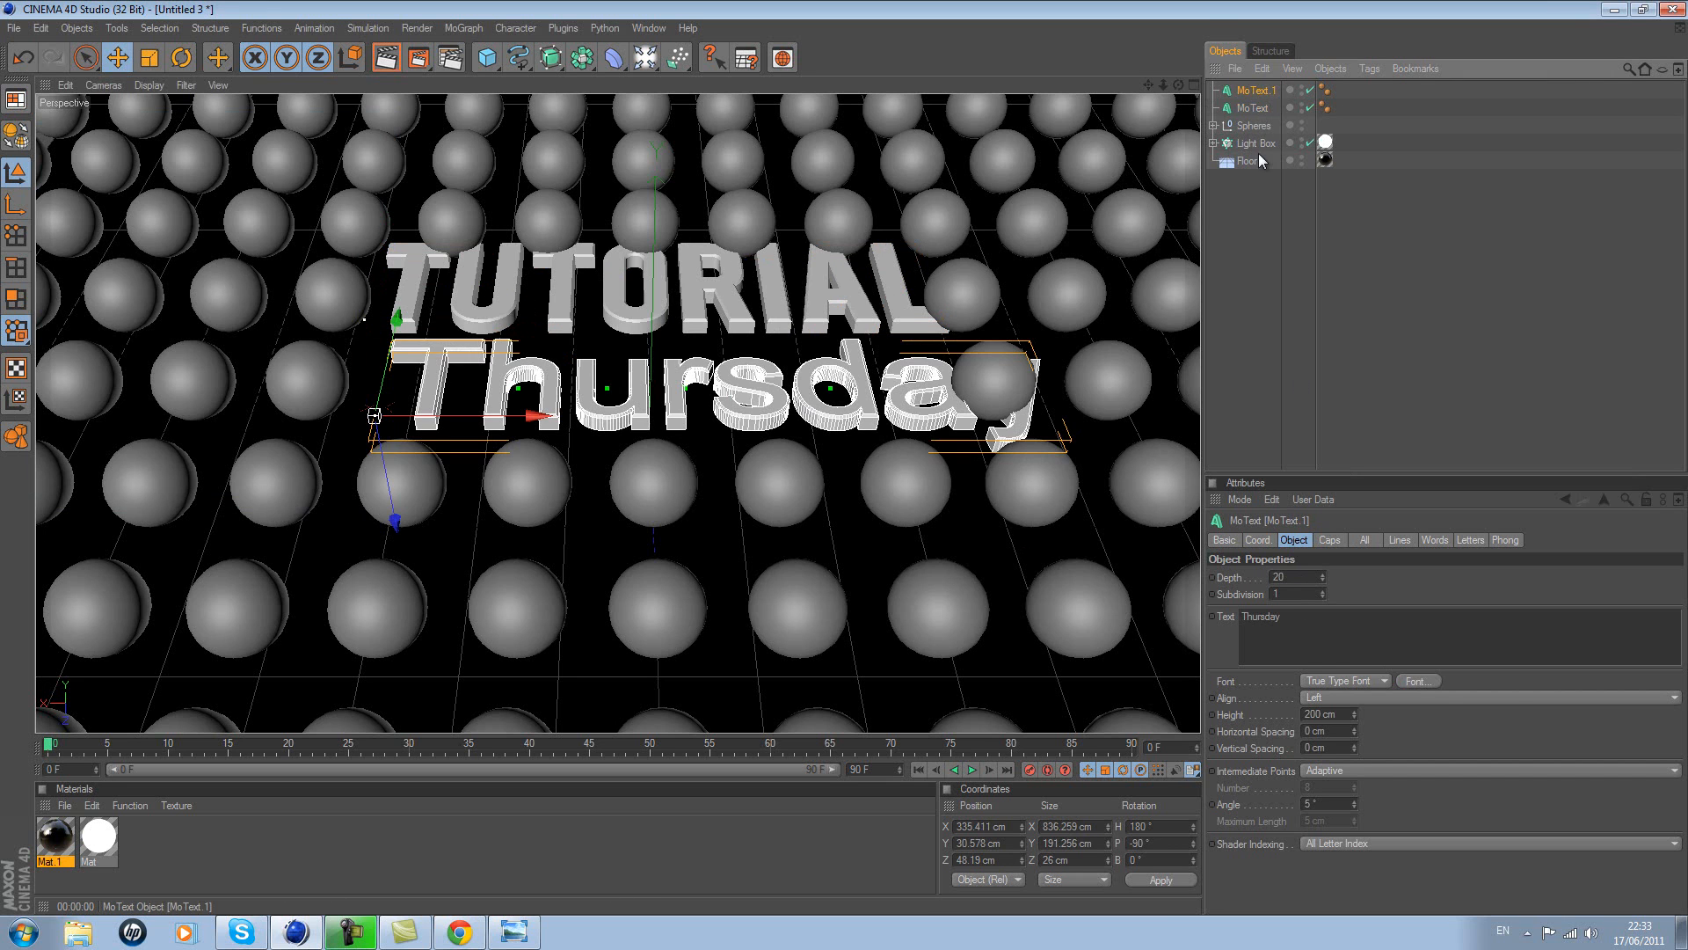